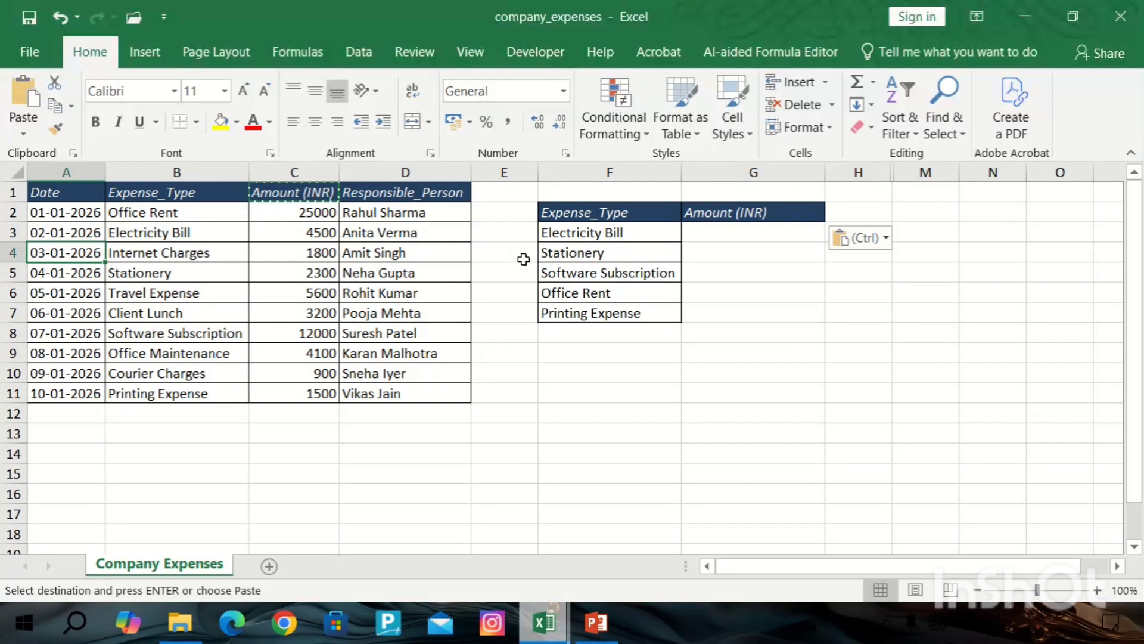
click(447, 250)
click(695, 236)
double_click(723, 231)
key(Return)
key(Return)
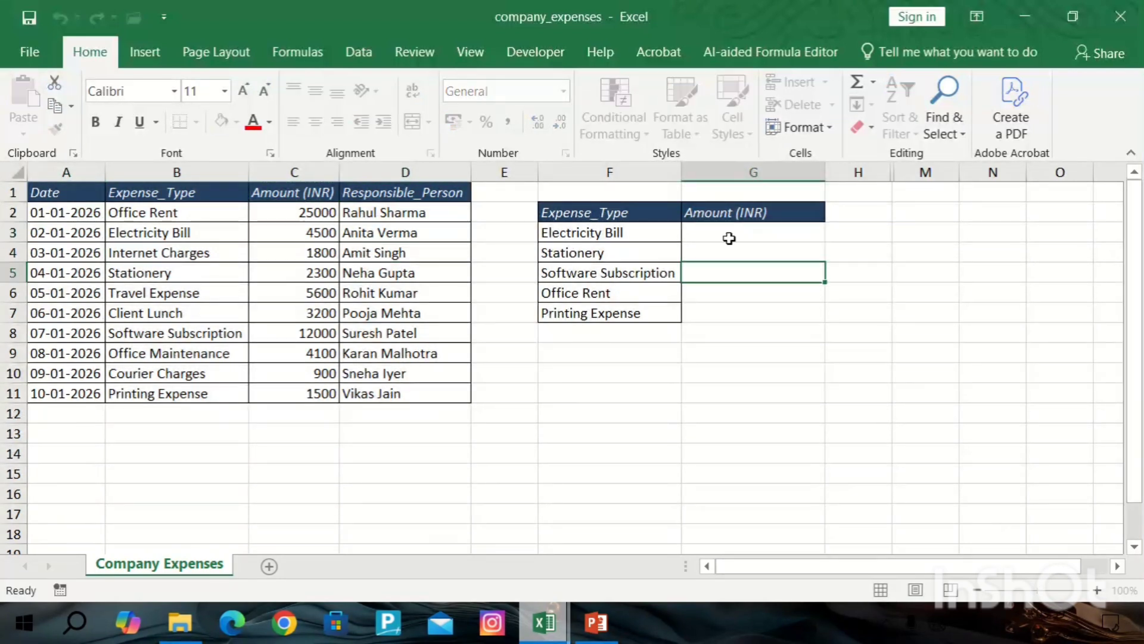
Review the expense types and amounts listed in the main expense table.
click(729, 238)
click(344, 254)
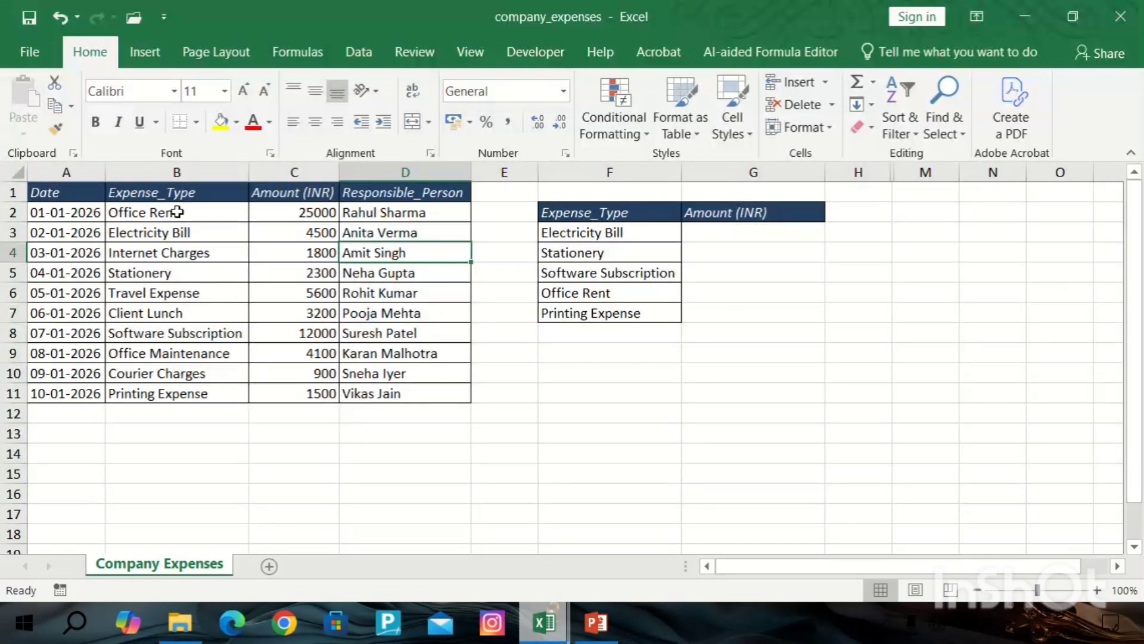
click(169, 232)
key(Left)
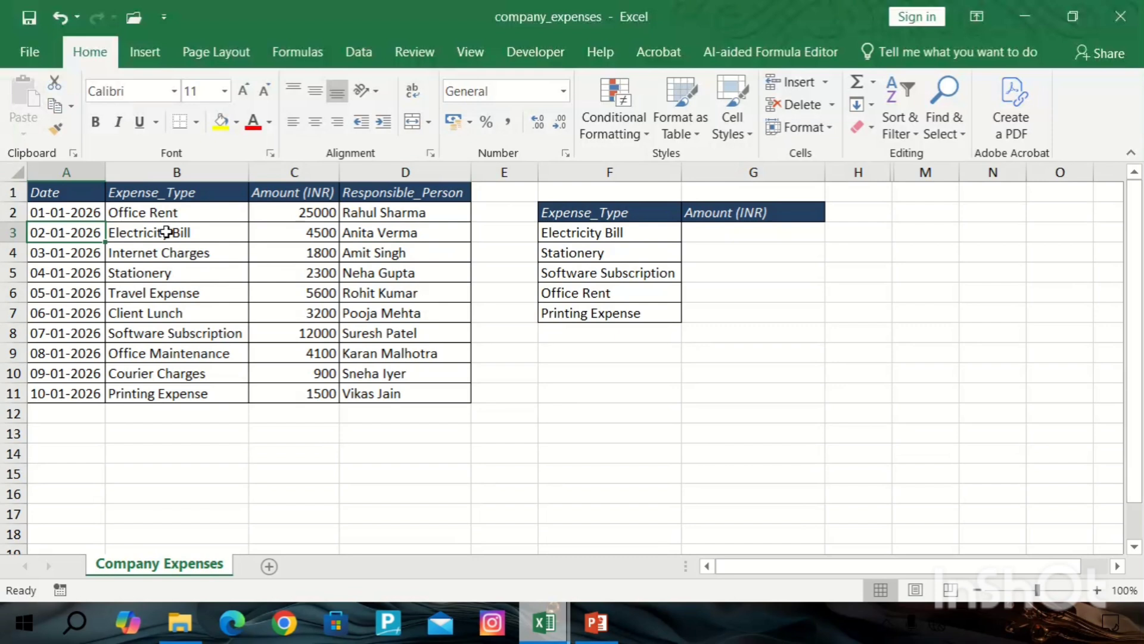
click(179, 173)
click(178, 208)
click(185, 233)
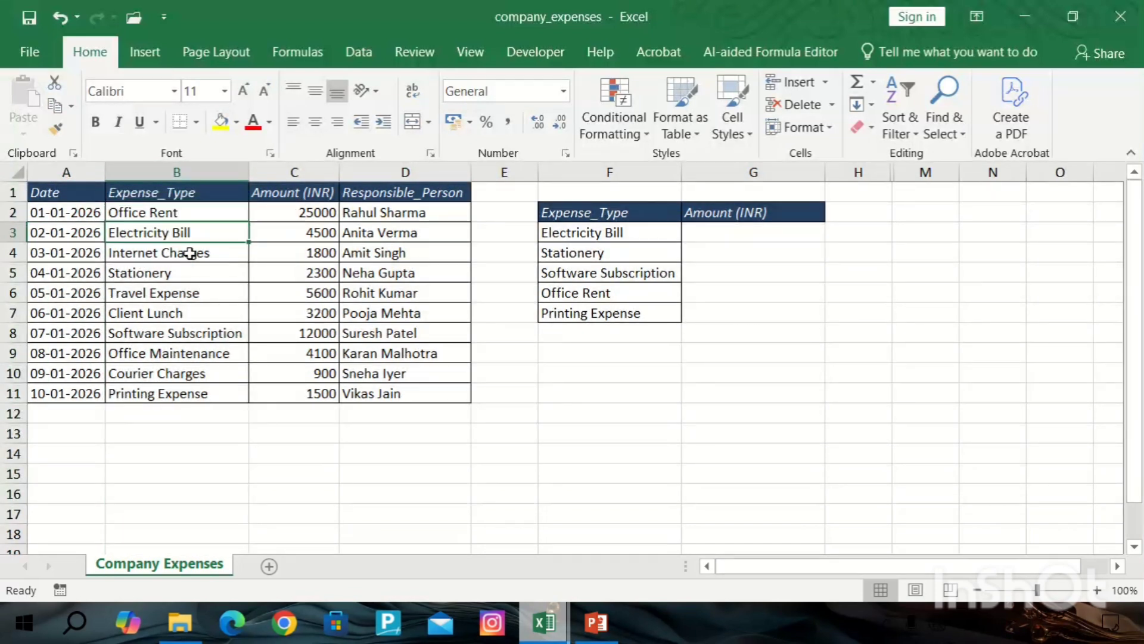
click(177, 269)
click(164, 249)
click(167, 214)
click(166, 272)
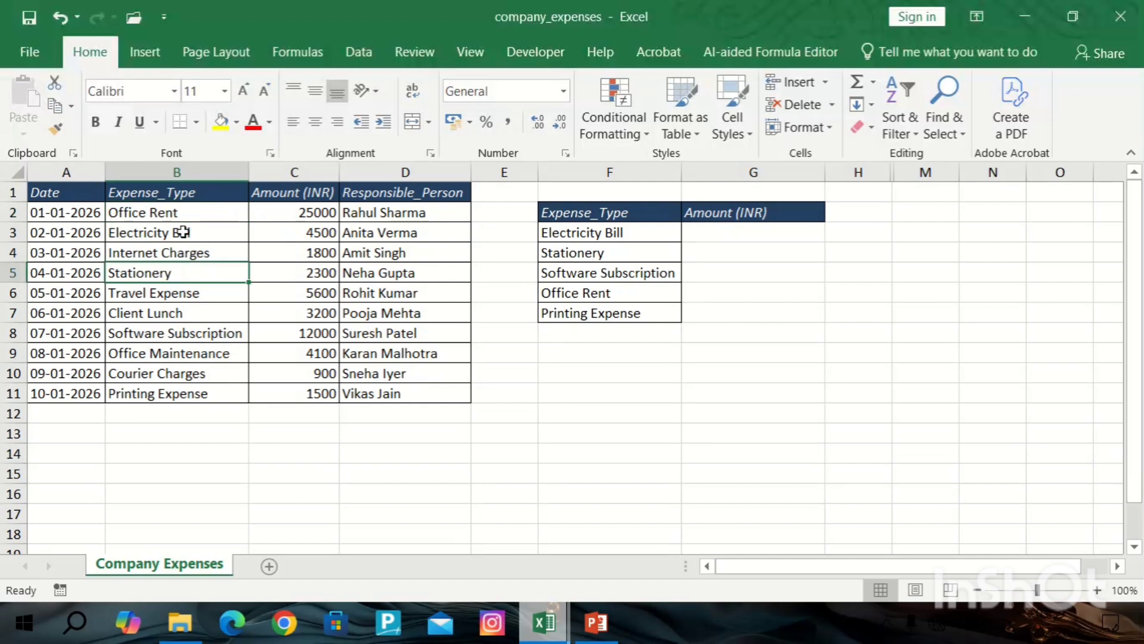
click(177, 217)
click(169, 253)
click(169, 292)
click(166, 336)
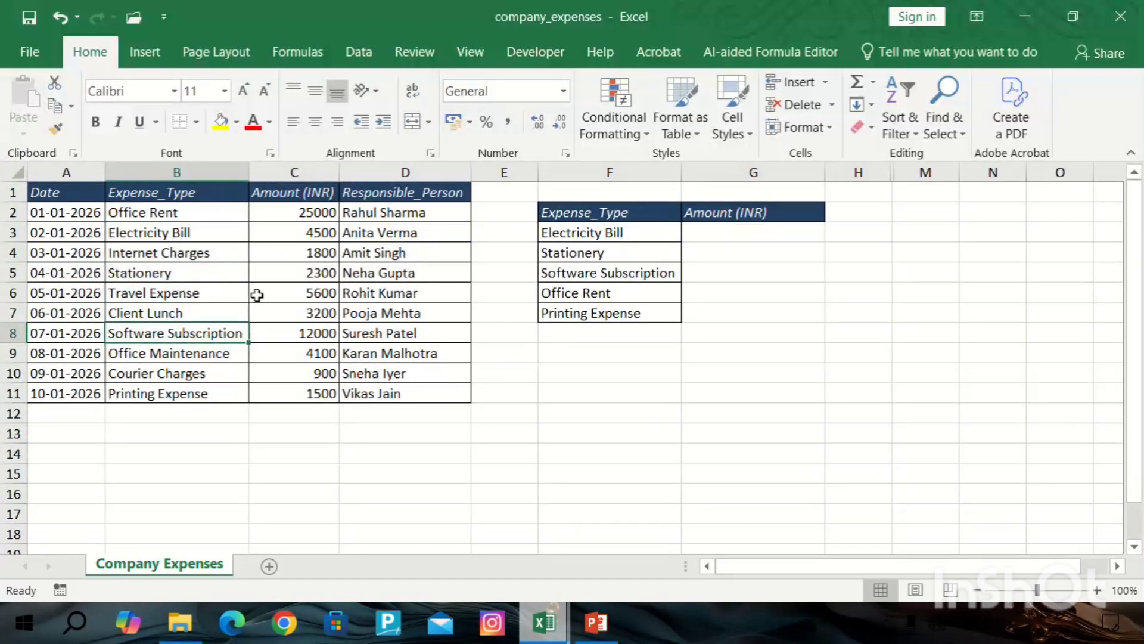
drag(208, 194, 212, 391)
click(194, 192)
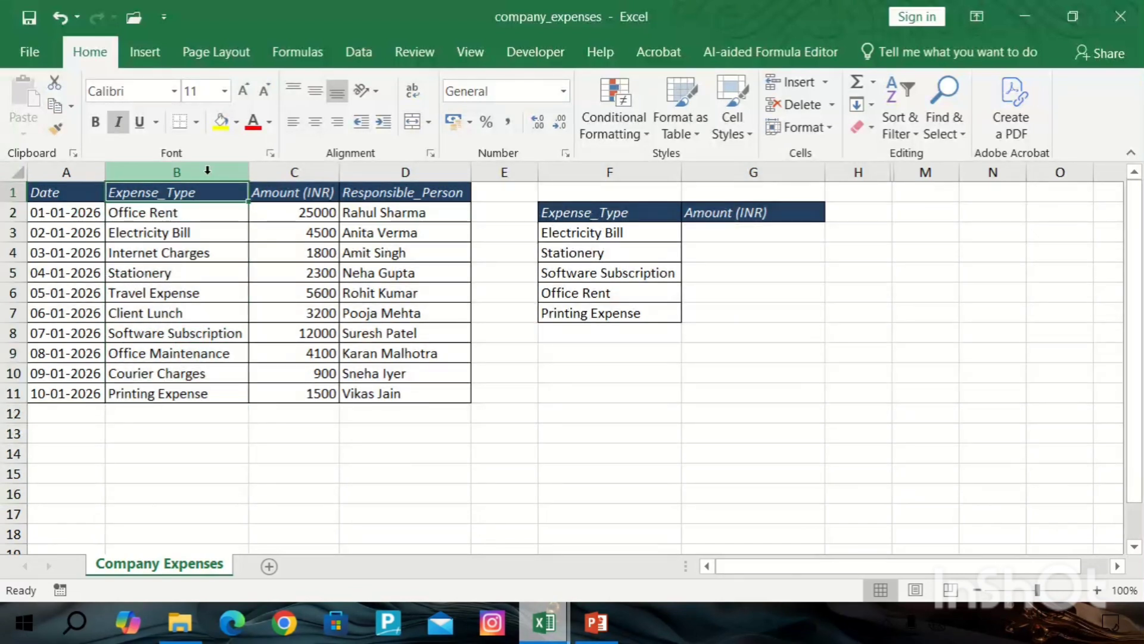
click(207, 170)
click(178, 230)
click(187, 245)
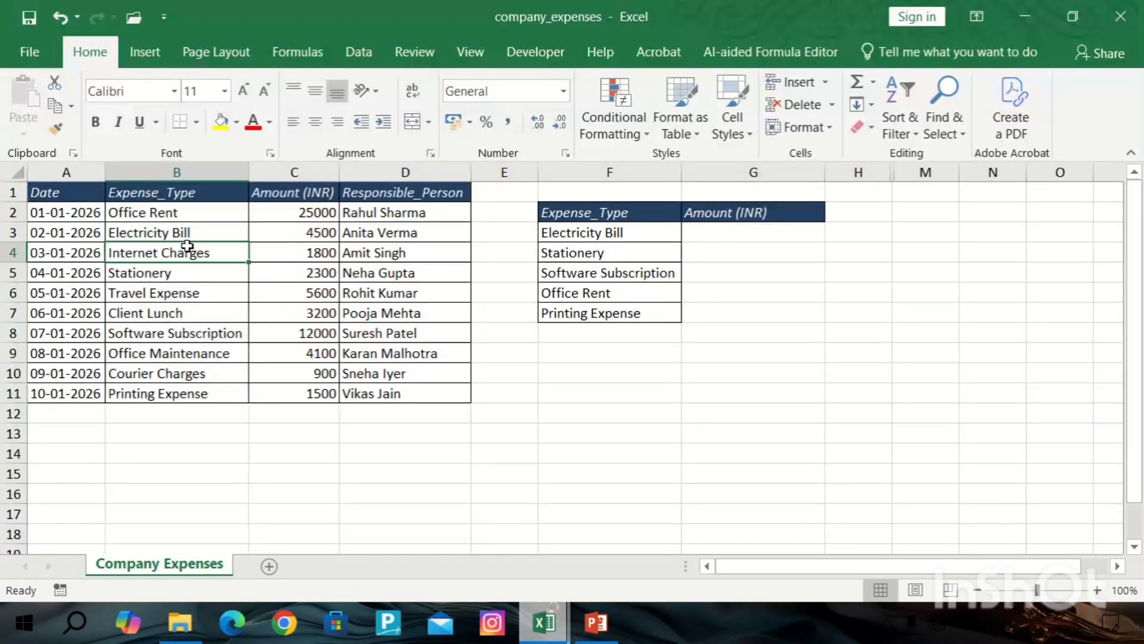
click(191, 233)
click(188, 310)
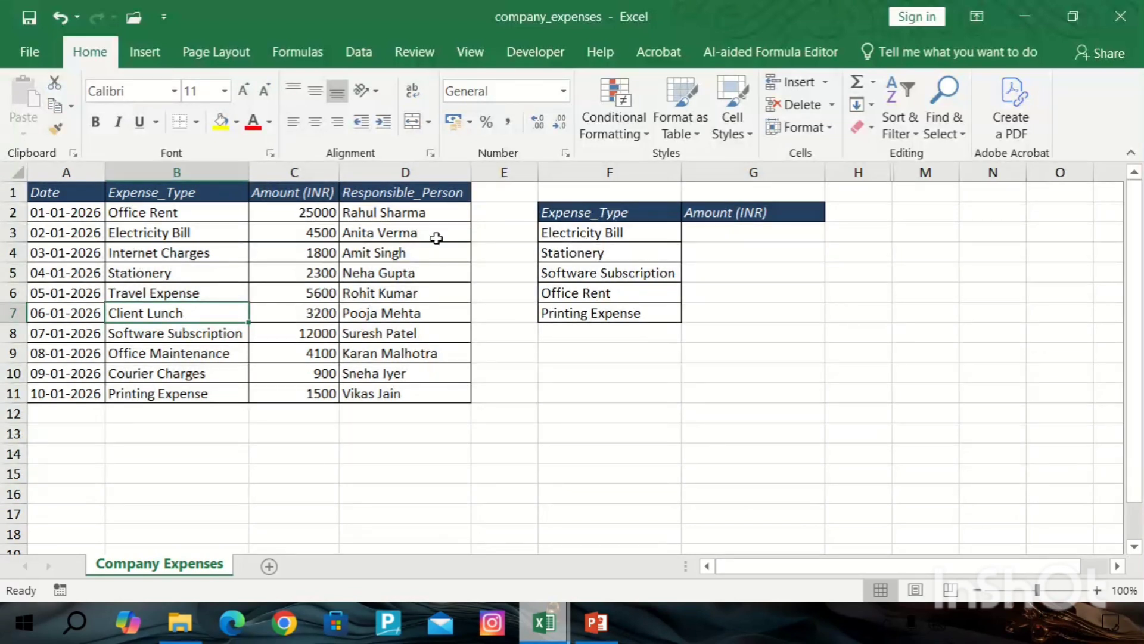
click(317, 169)
click(315, 272)
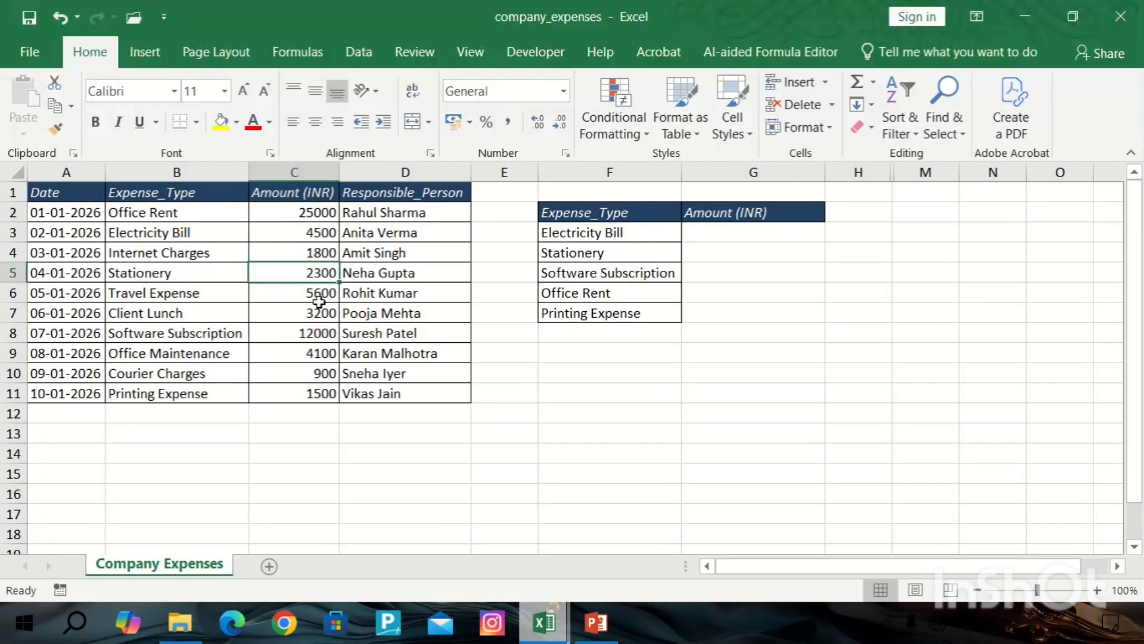
click(314, 329)
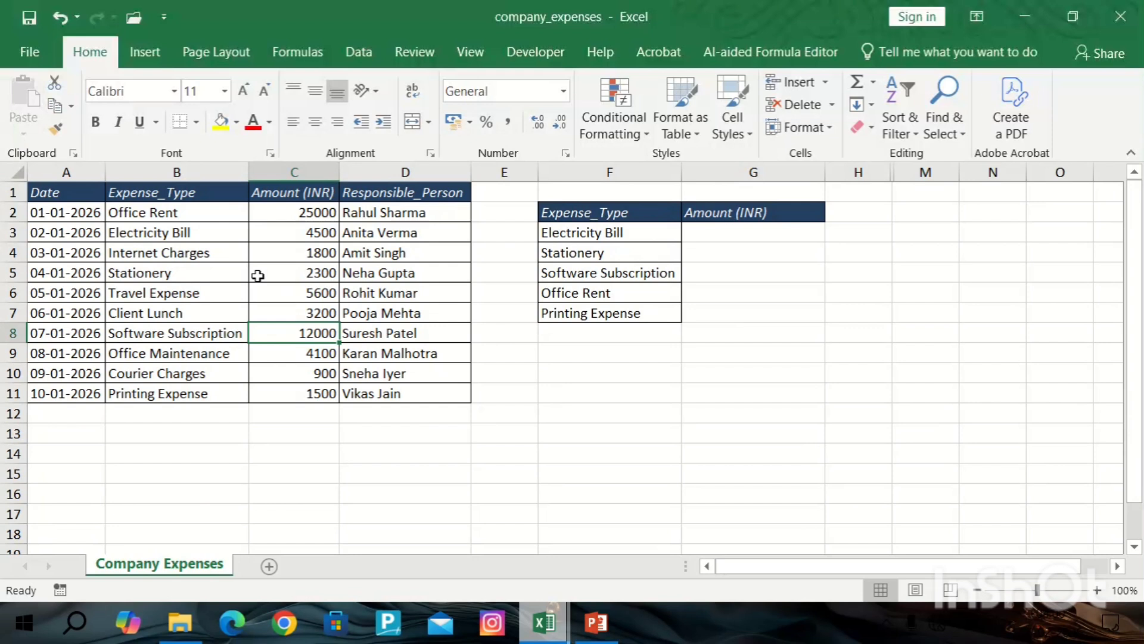
click(185, 256)
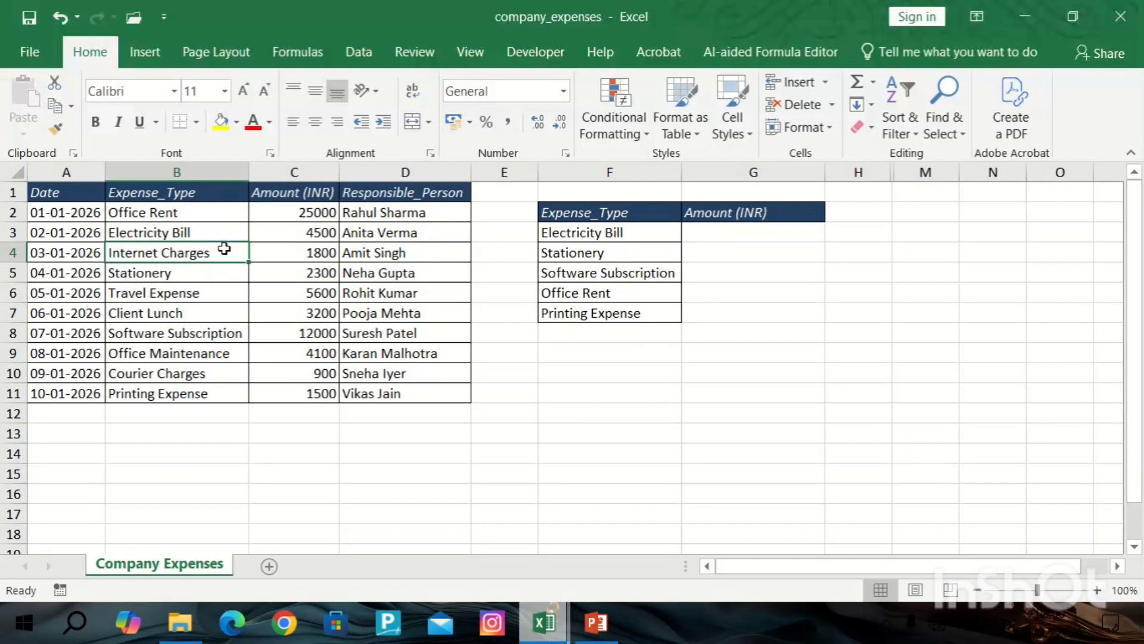
Review the expense types in the lookup table and compare them with the main table.
click(610, 236)
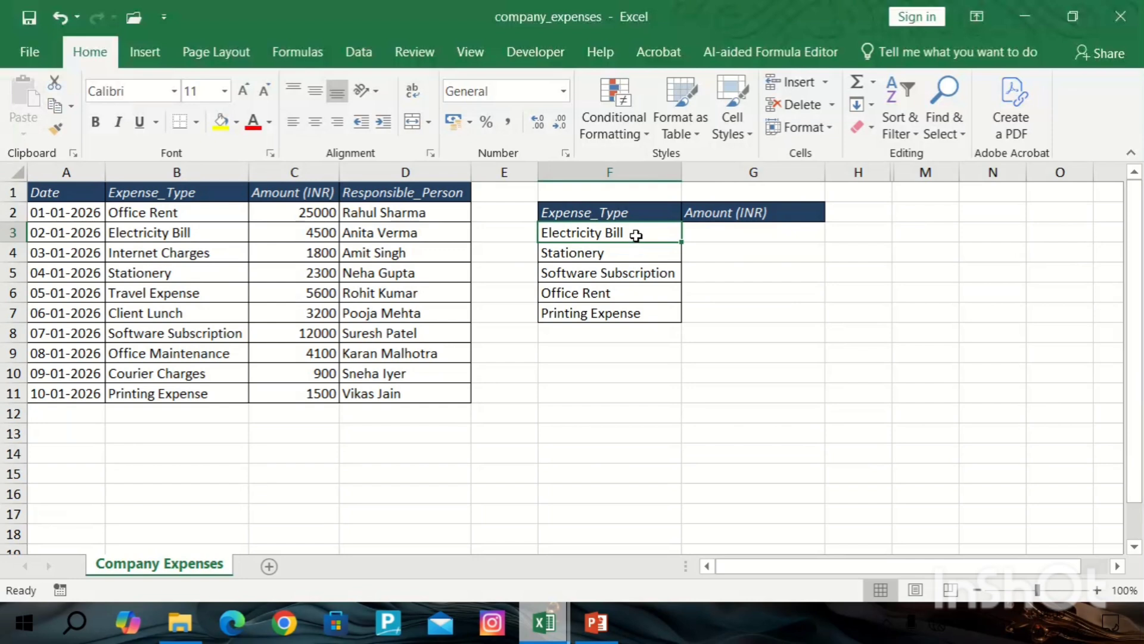
click(620, 267)
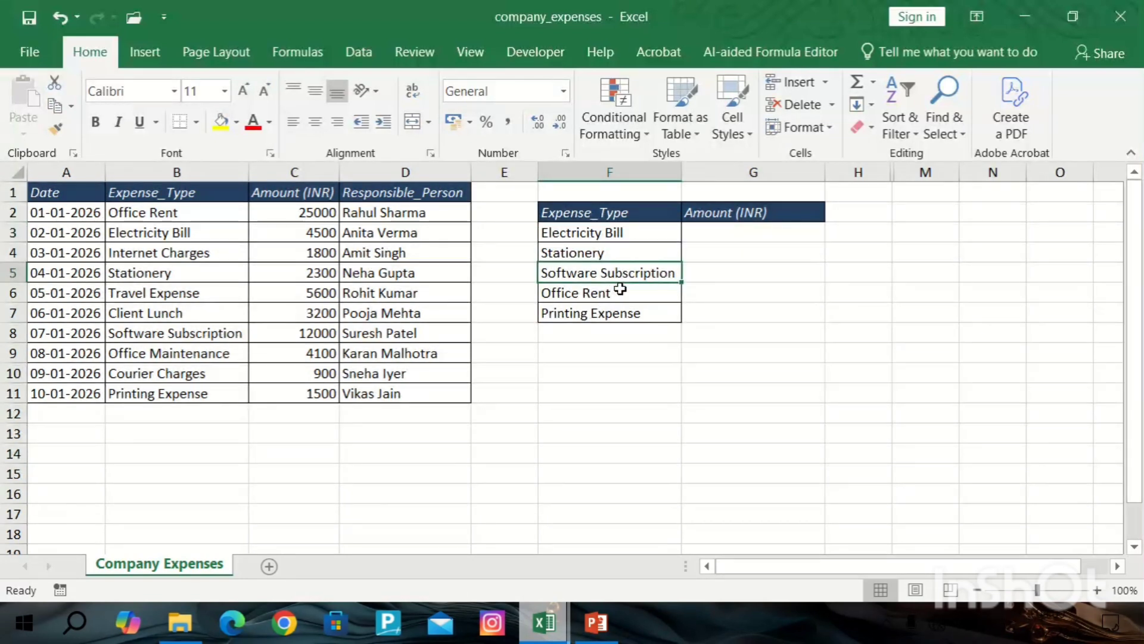
click(634, 310)
drag(629, 213, 632, 291)
click(613, 232)
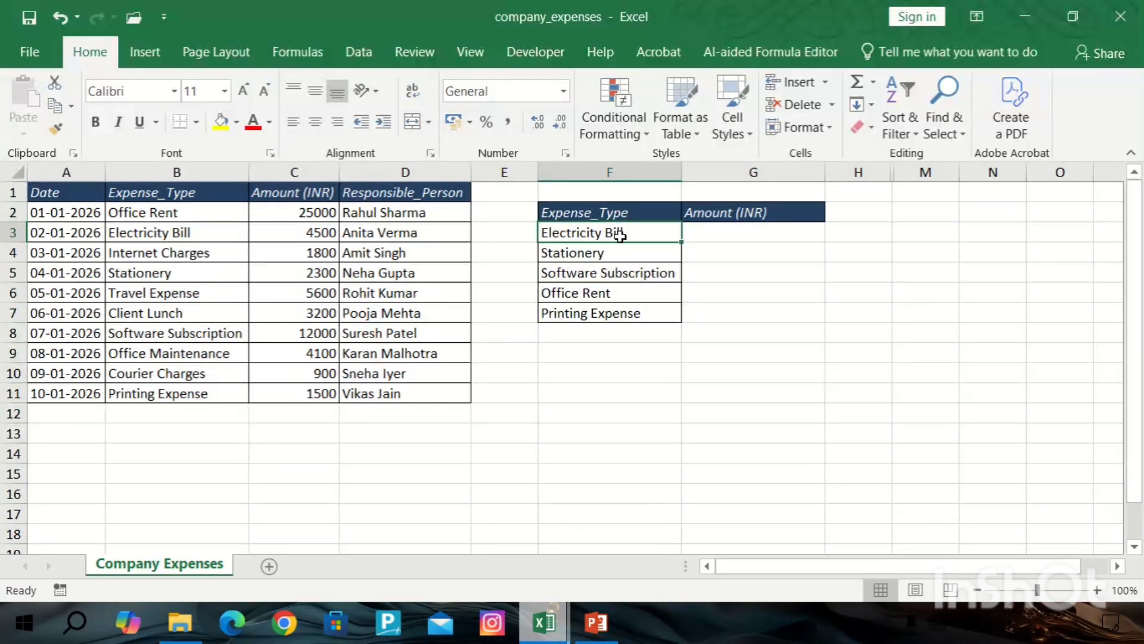
drag(613, 232, 630, 313)
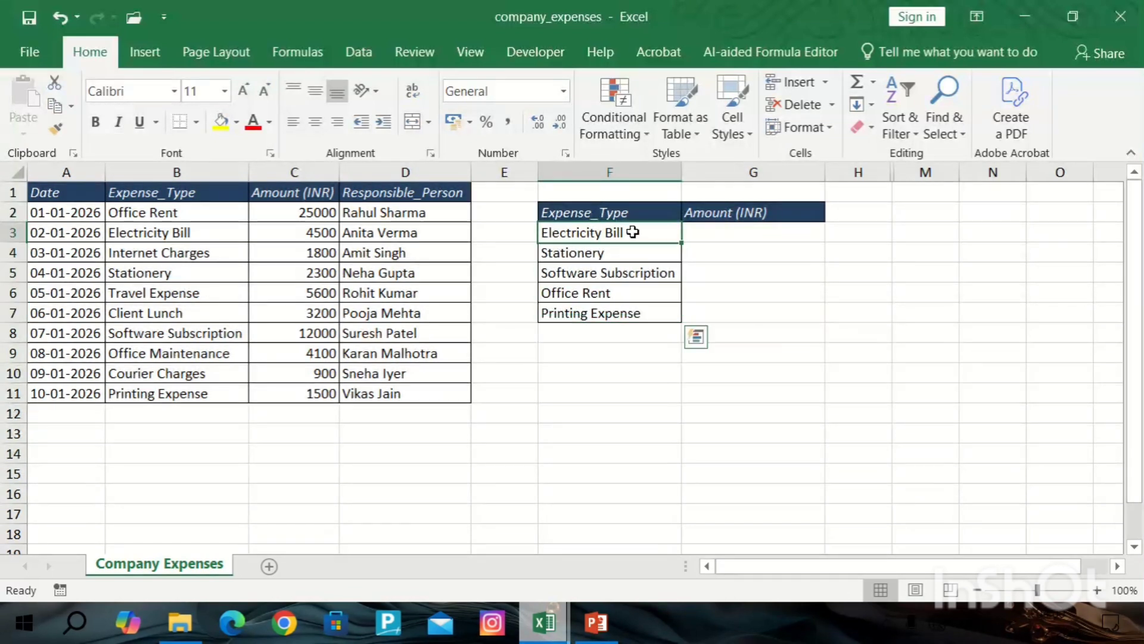
click(690, 228)
click(644, 230)
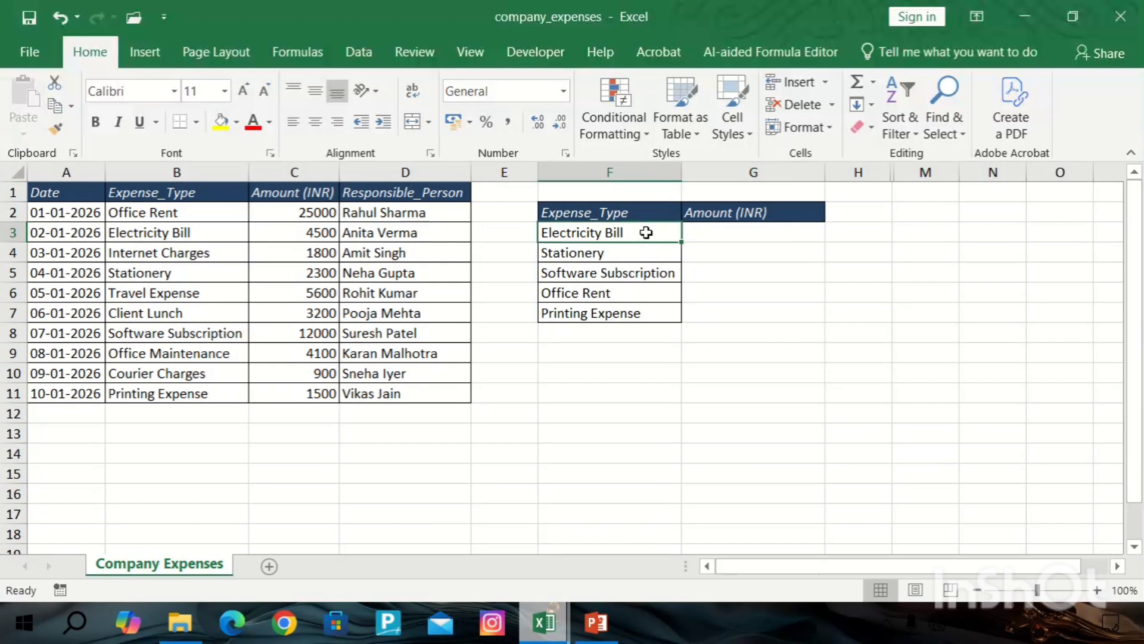
click(733, 234)
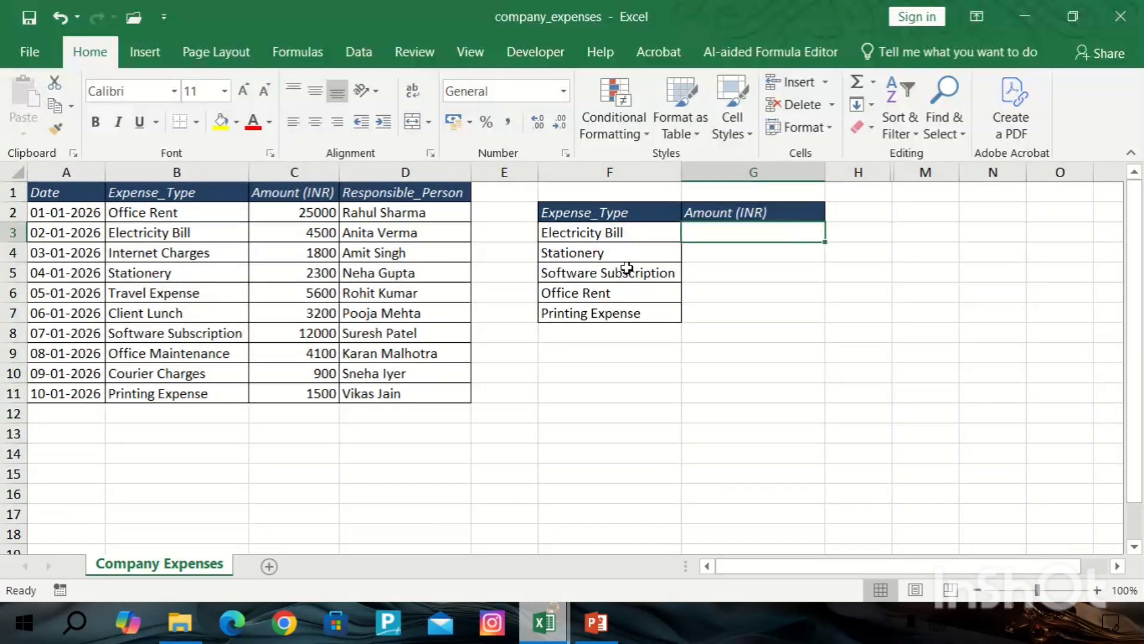
click(627, 271)
click(727, 266)
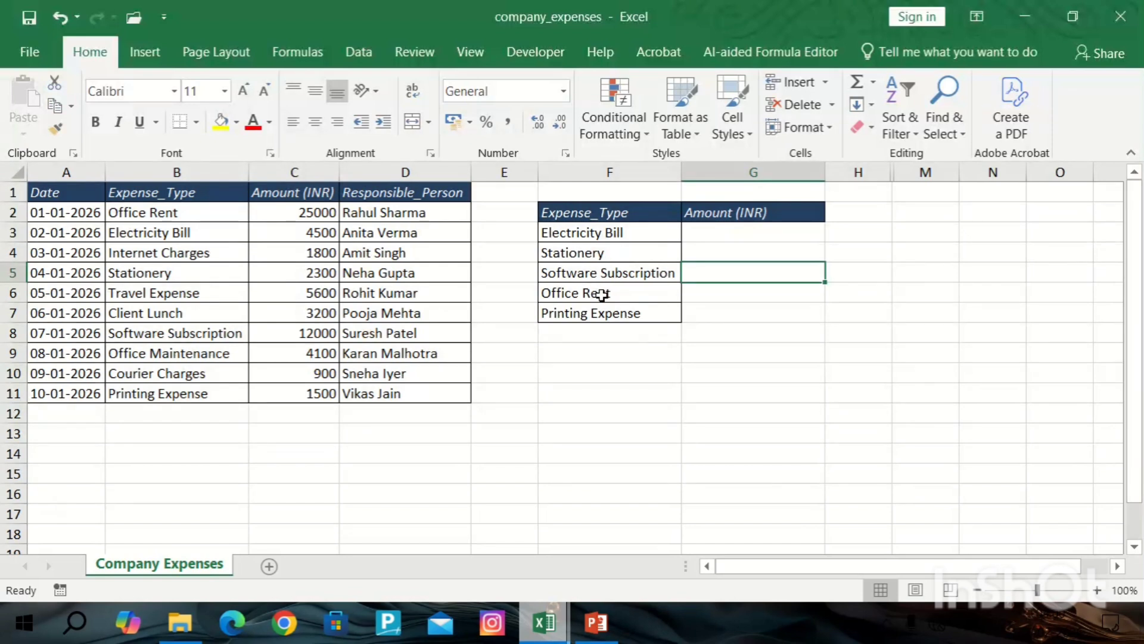
click(160, 217)
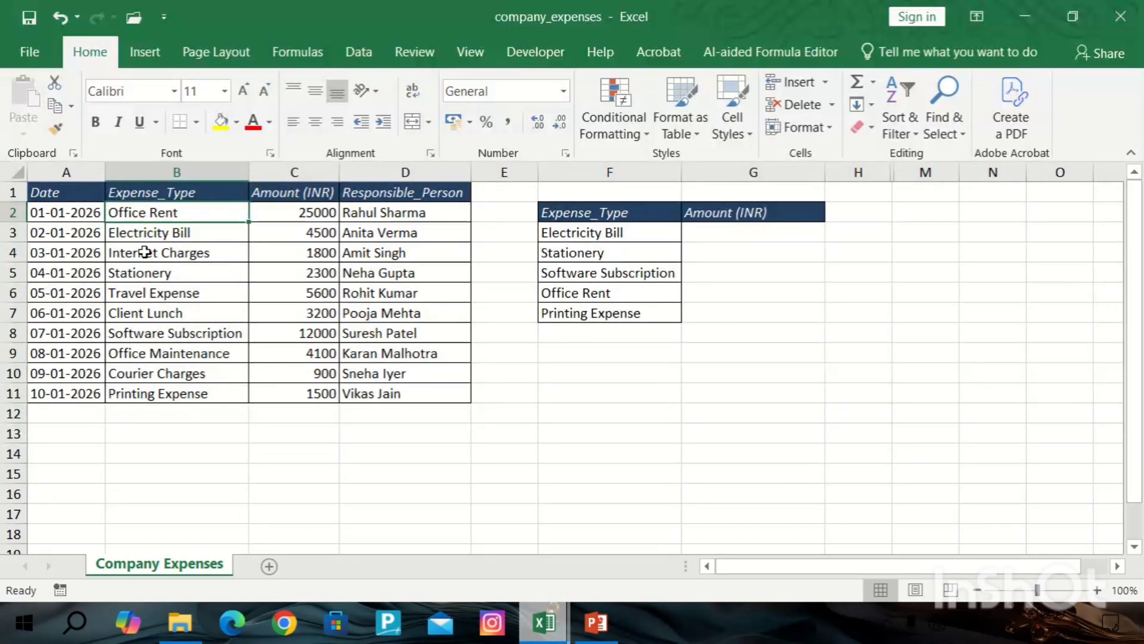
click(143, 234)
click(209, 287)
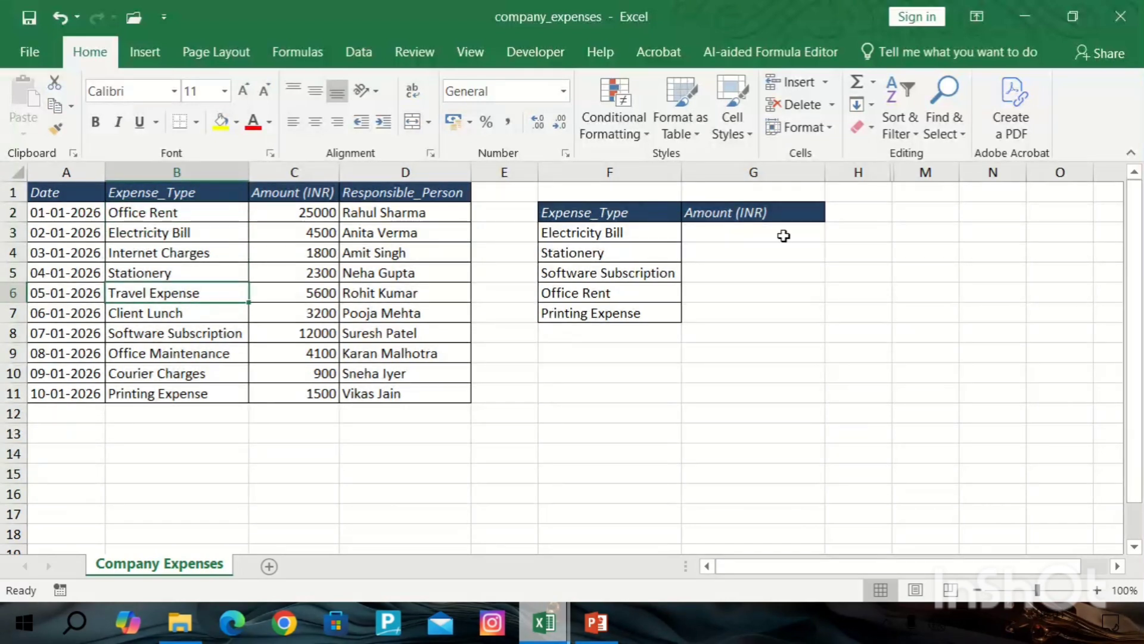
click(715, 236)
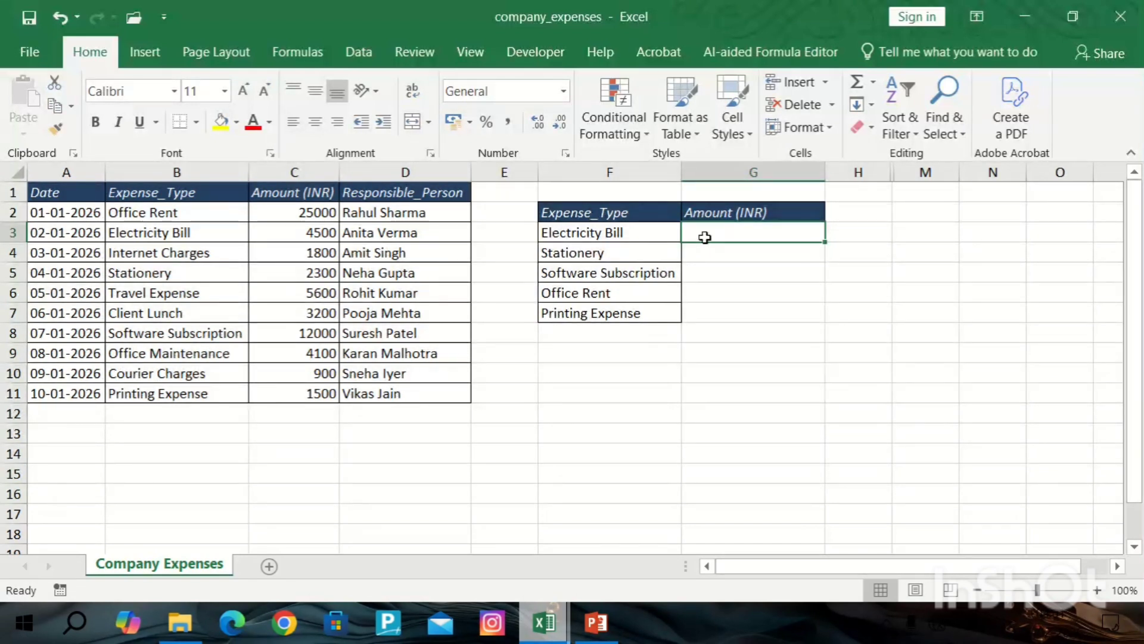
Start a VLOOKUP formula in G3 with the Electricity Bill cell F3 as the lookup value.
text(=)
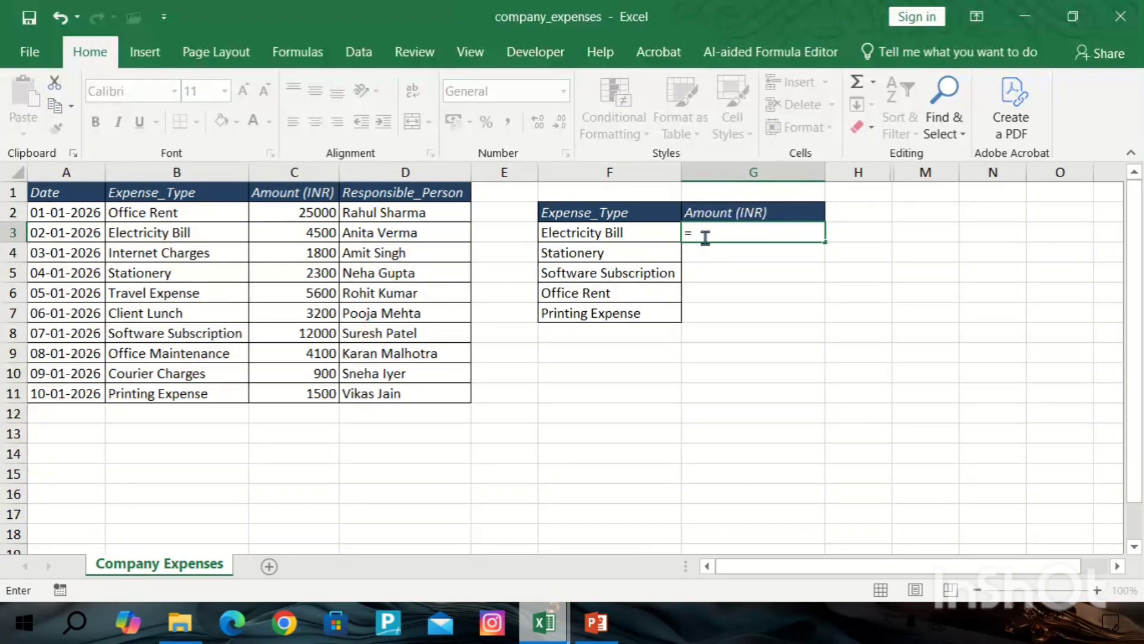
text(vl)
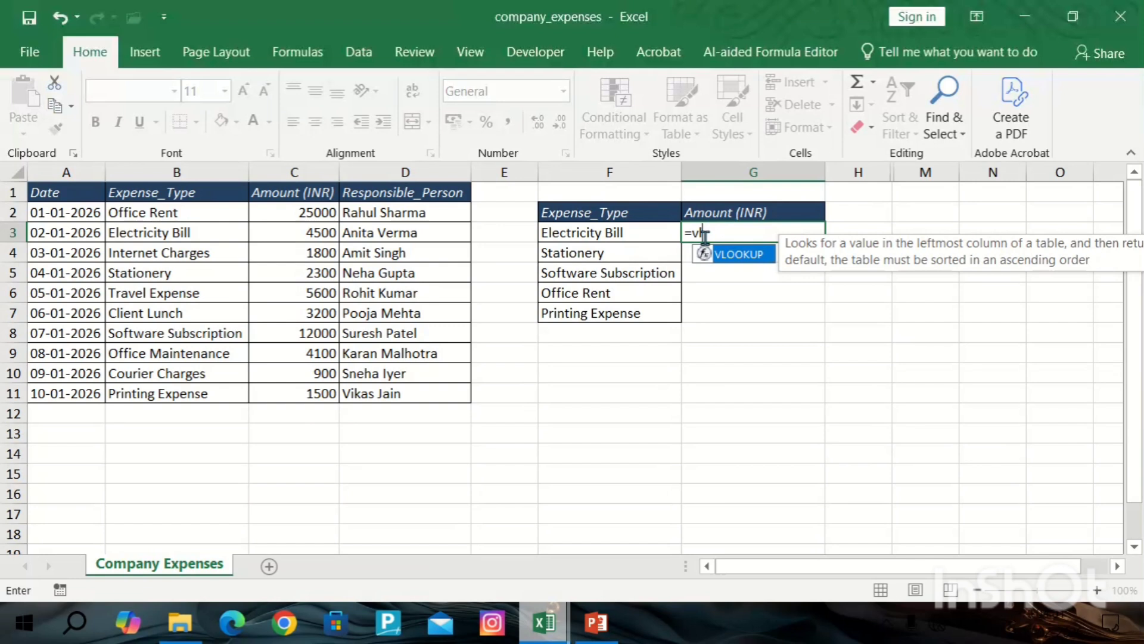
double_click(747, 258)
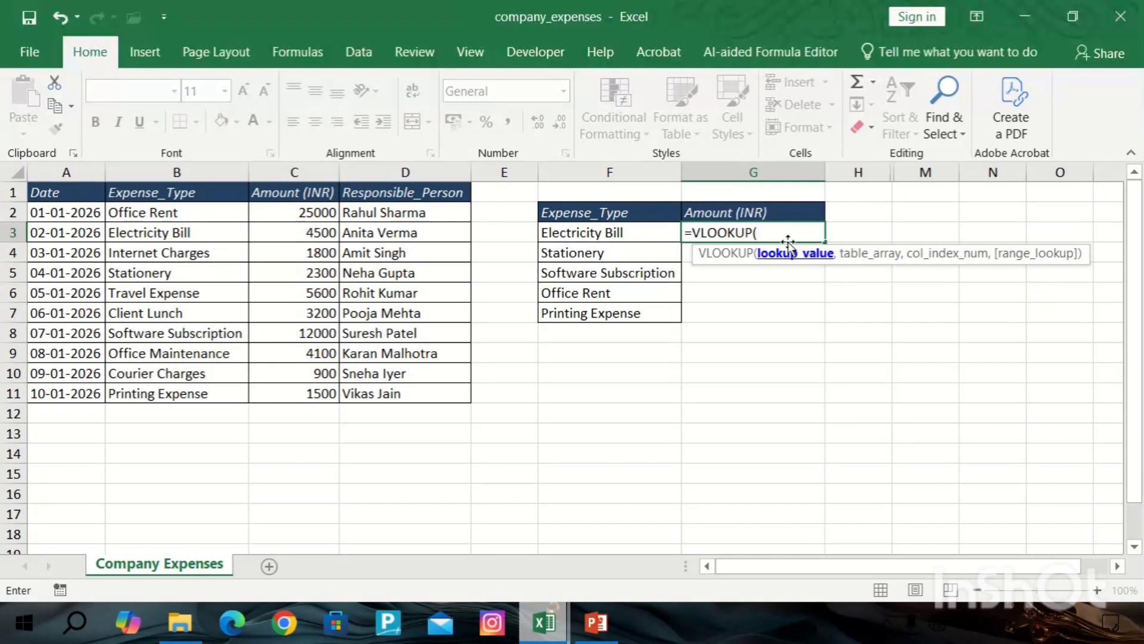
click(576, 235)
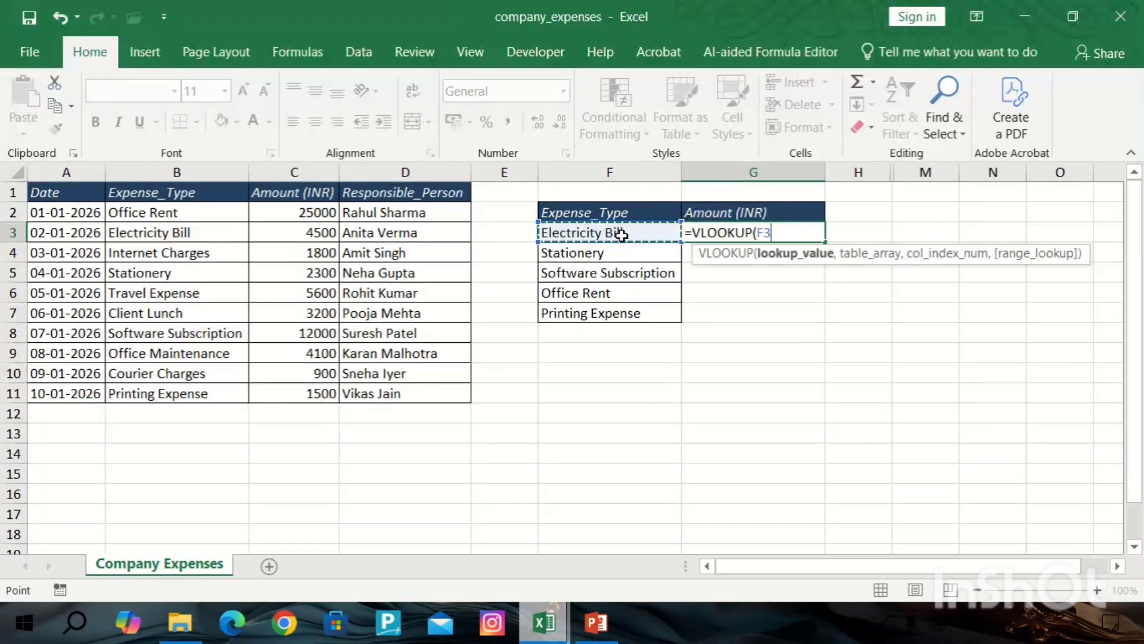
Try selecting the expense data range and then column A as the table array, and erase the formula entry.
text(,)
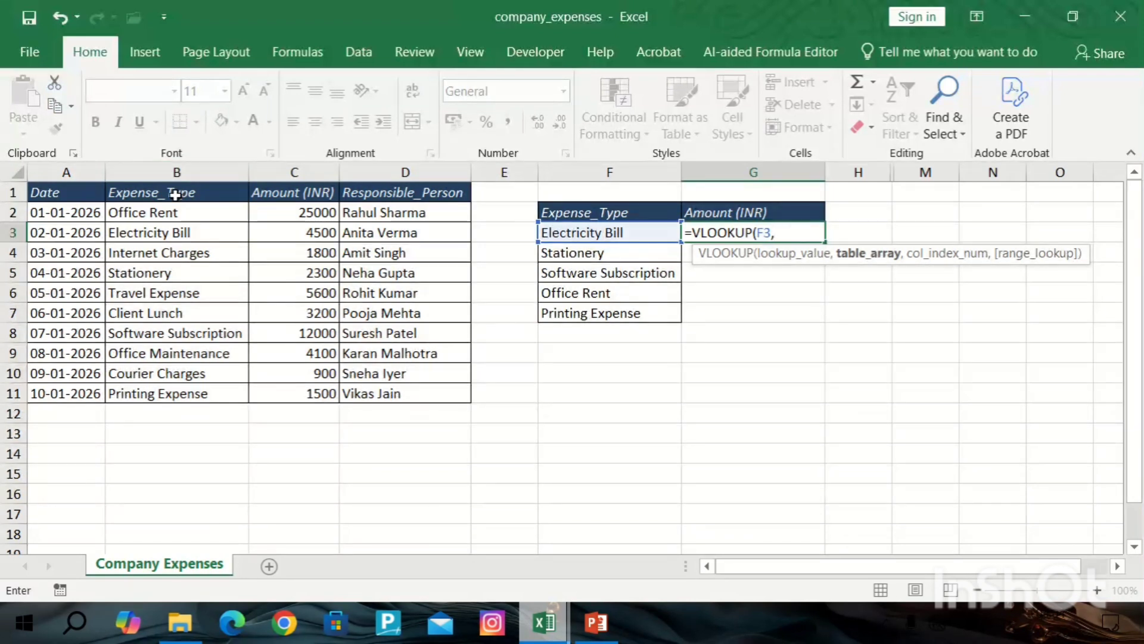
drag(172, 192, 204, 200)
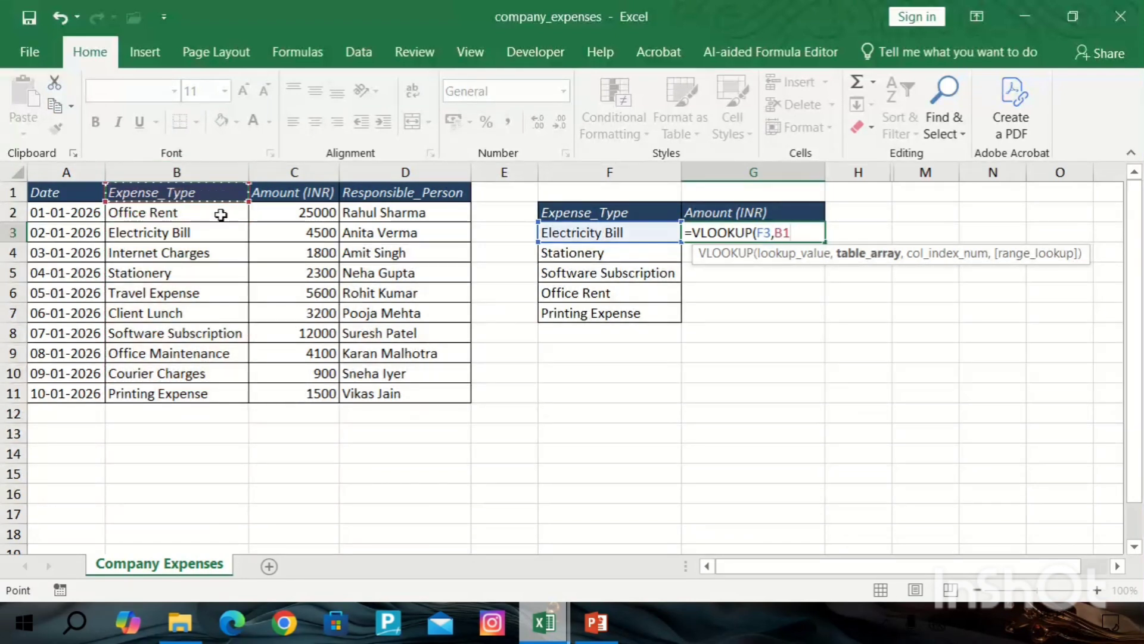
key(BackSpace)
key(BackSpace)
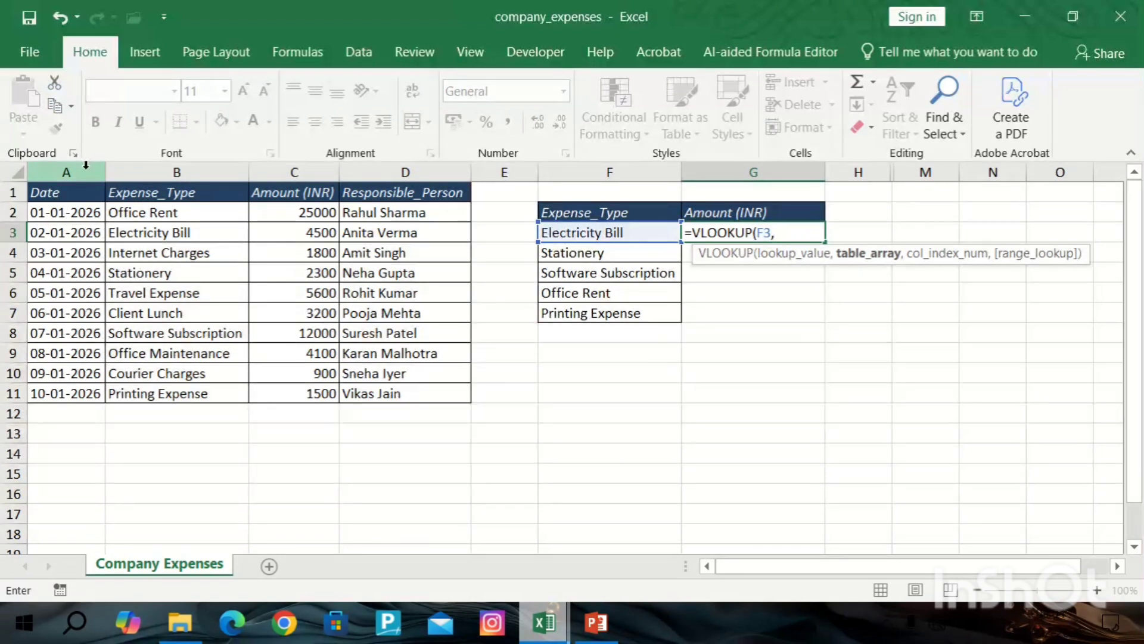
drag(80, 191, 450, 389)
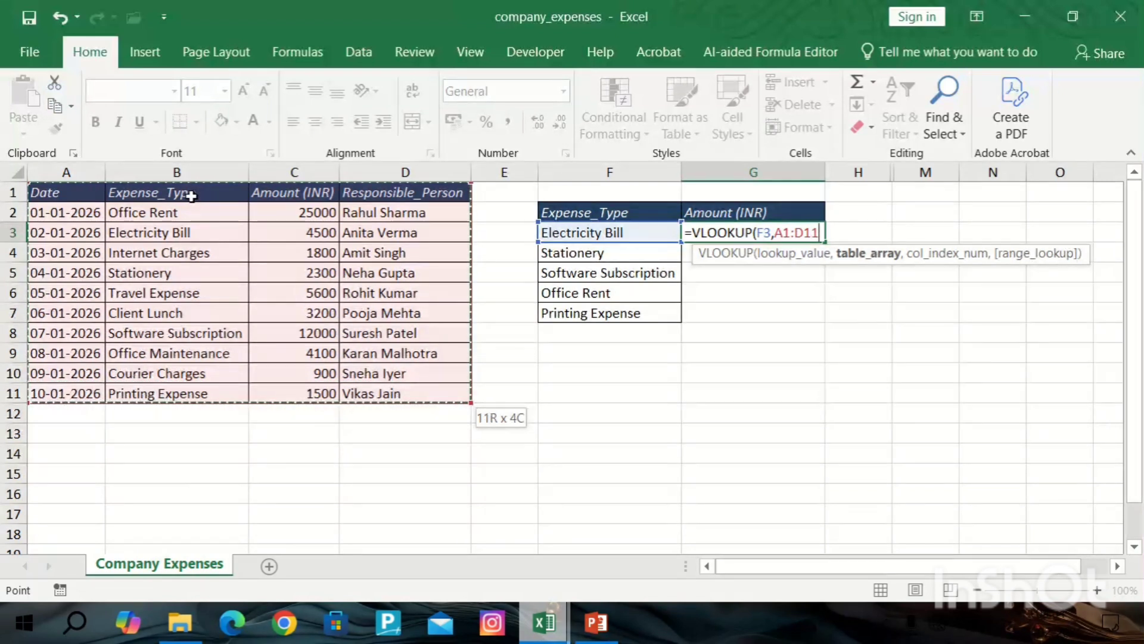
drag(190, 198, 455, 396)
click(94, 169)
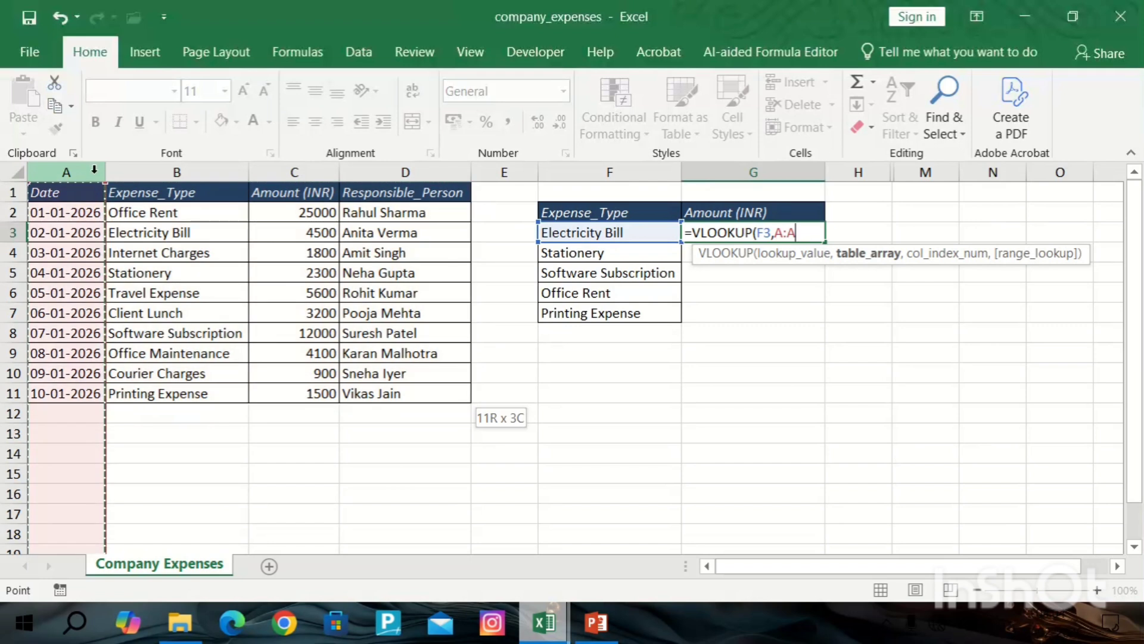
key(BackSpace)
key(BackSpace)
key(BackSpace)
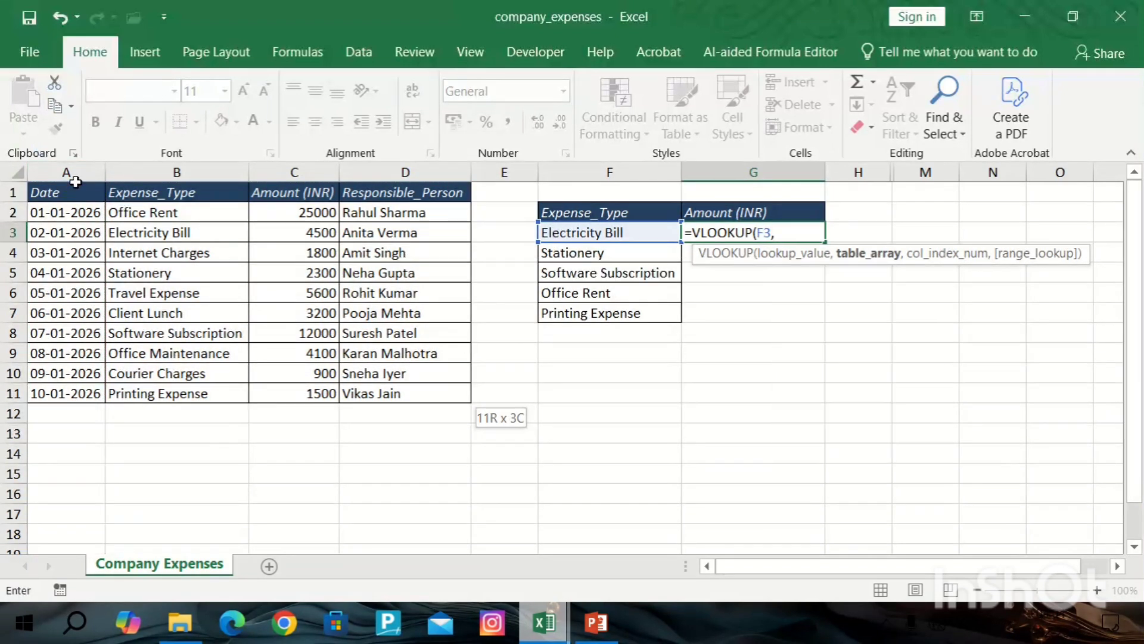
click(76, 173)
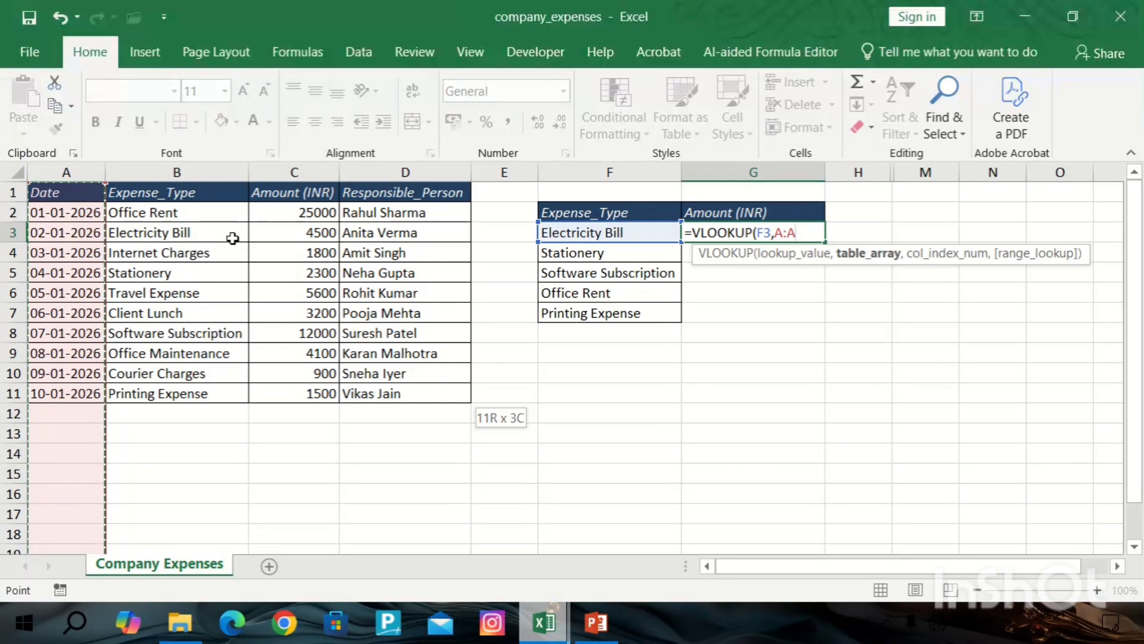
key(BackSpace)
key(BackSpace)
key(BackSpace)
key(BackSpace)
key(BackSpace)
key(BackSpace)
key(BackSpace)
key(BackSpace)
key(BackSpace)
key(BackSpace)
key(BackSpace)
key(BackSpace)
key(BackSpace)
key(BackSpace)
key(BackSpace)
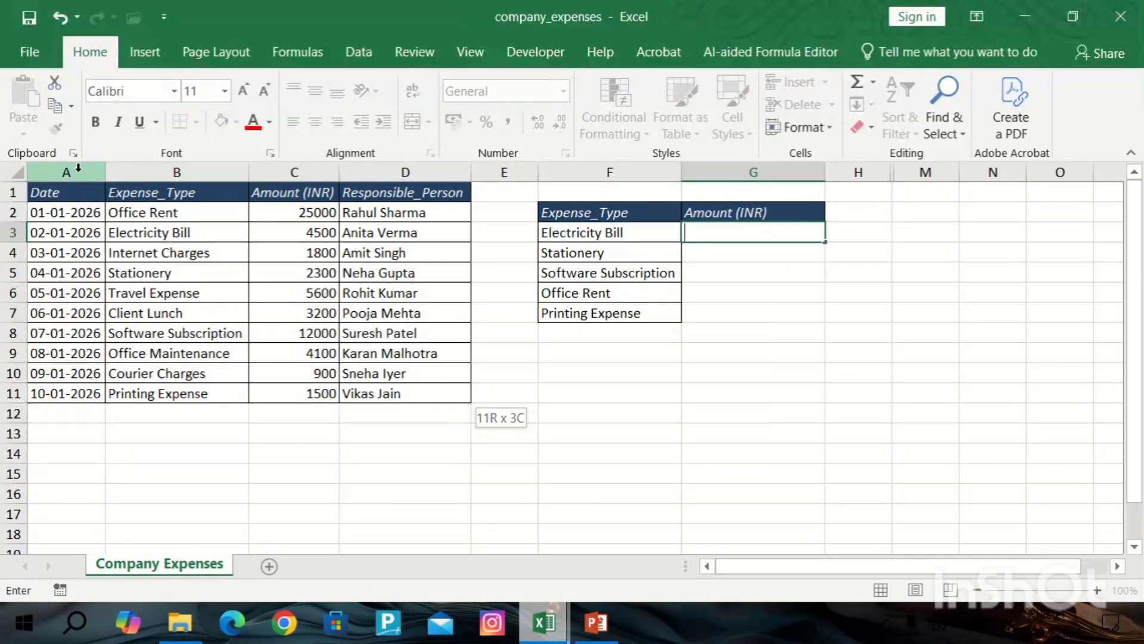
Delete the Date column from the expense table.
click(66, 172)
key(ctrl+minus)
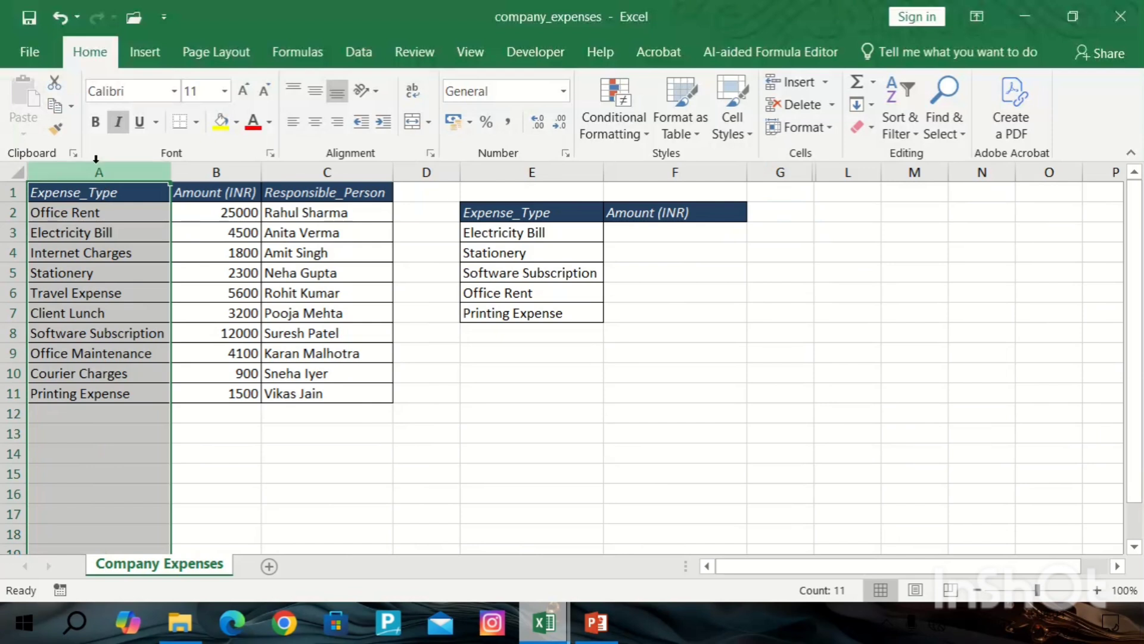
Start a VLOOKUP formula in F3 using the Electricity Bill cell E3 as the lookup value.
click(367, 452)
click(655, 229)
text(=vl)
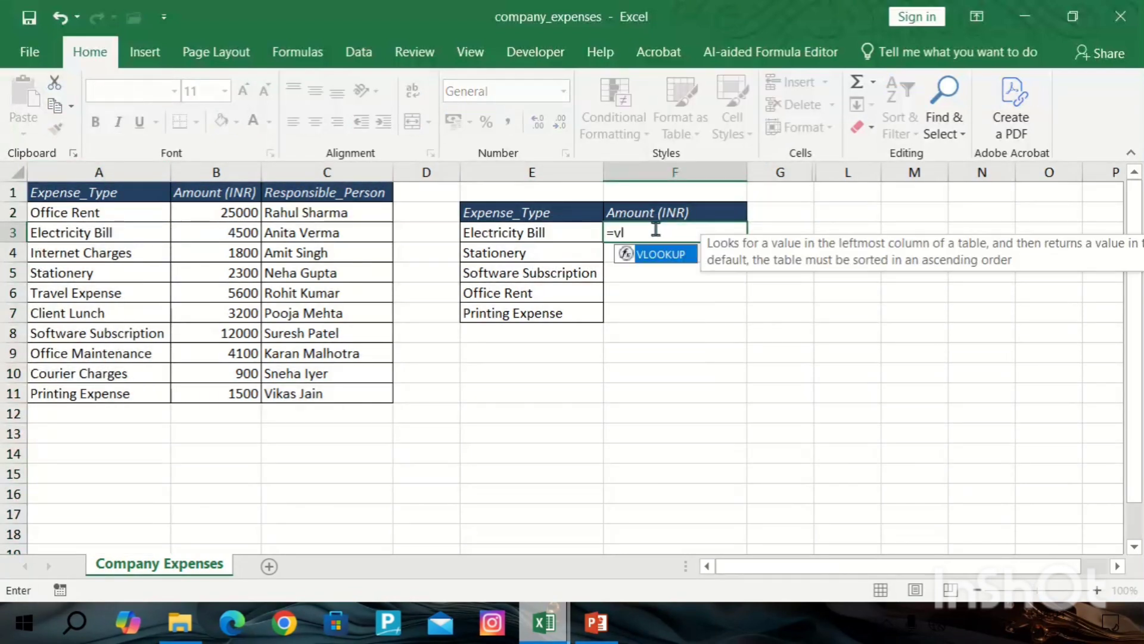
key(Tab)
click(587, 228)
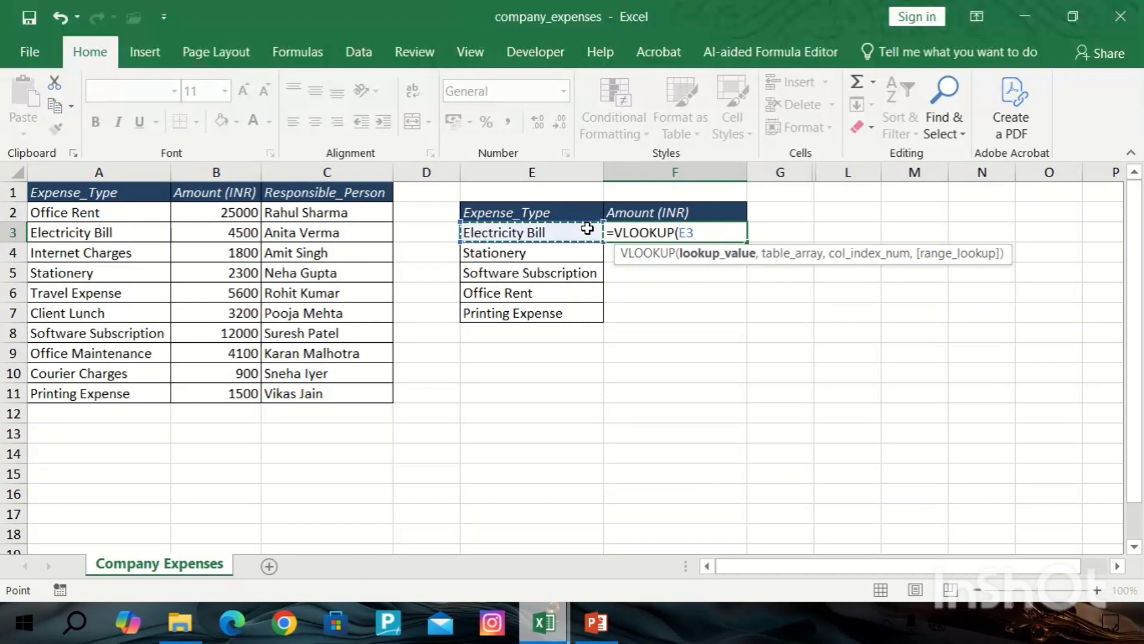
text(,)
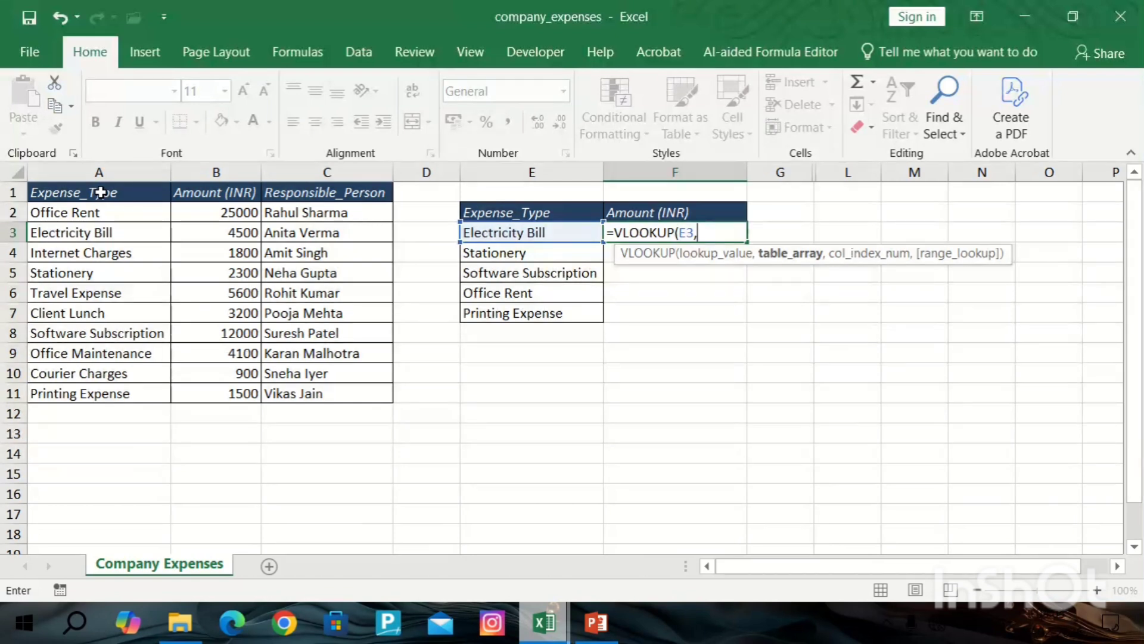
drag(100, 192, 353, 192)
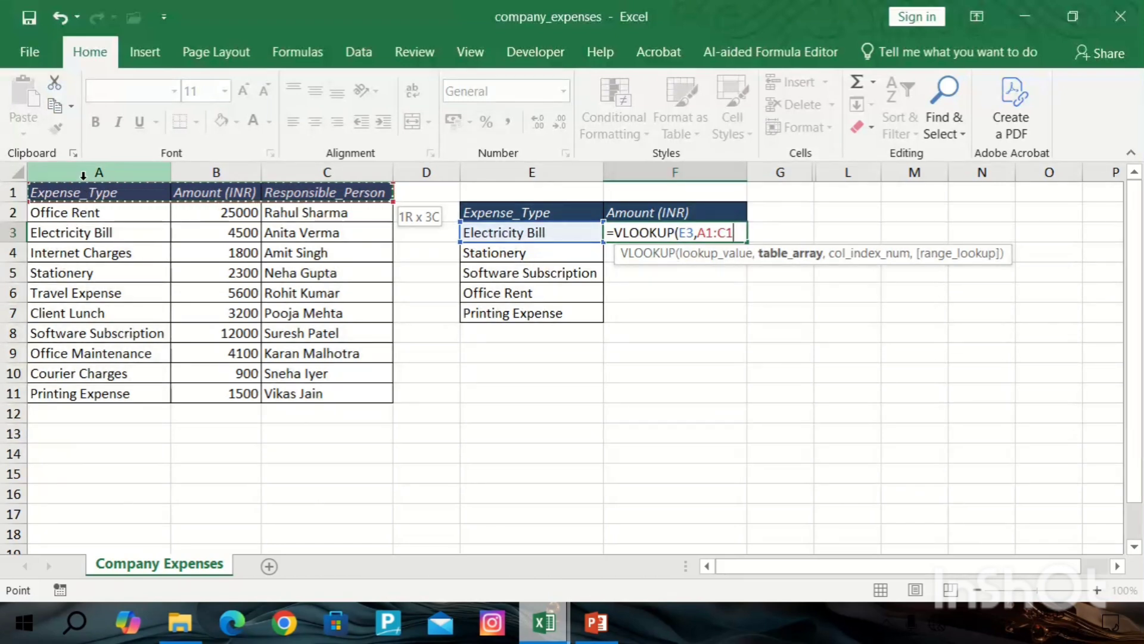
key(BackSpace)
key(BackSpace)
key(BackSpace)
key(BackSpace)
key(BackSpace)
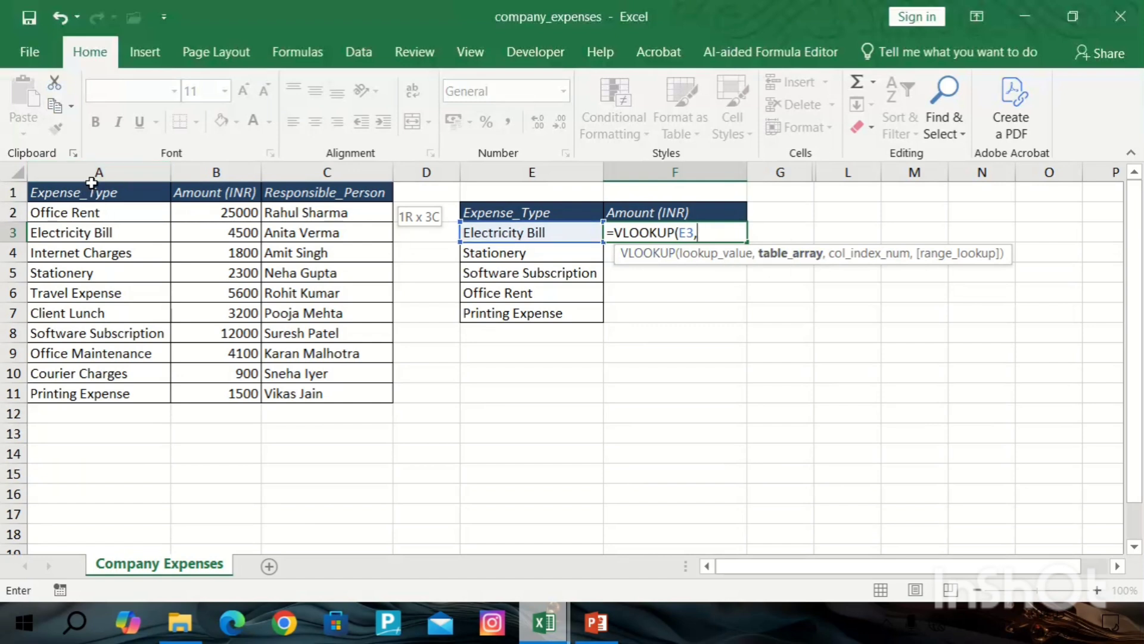
Set the table array to A1:C11 and the column index number to 2.
drag(99, 222, 329, 392)
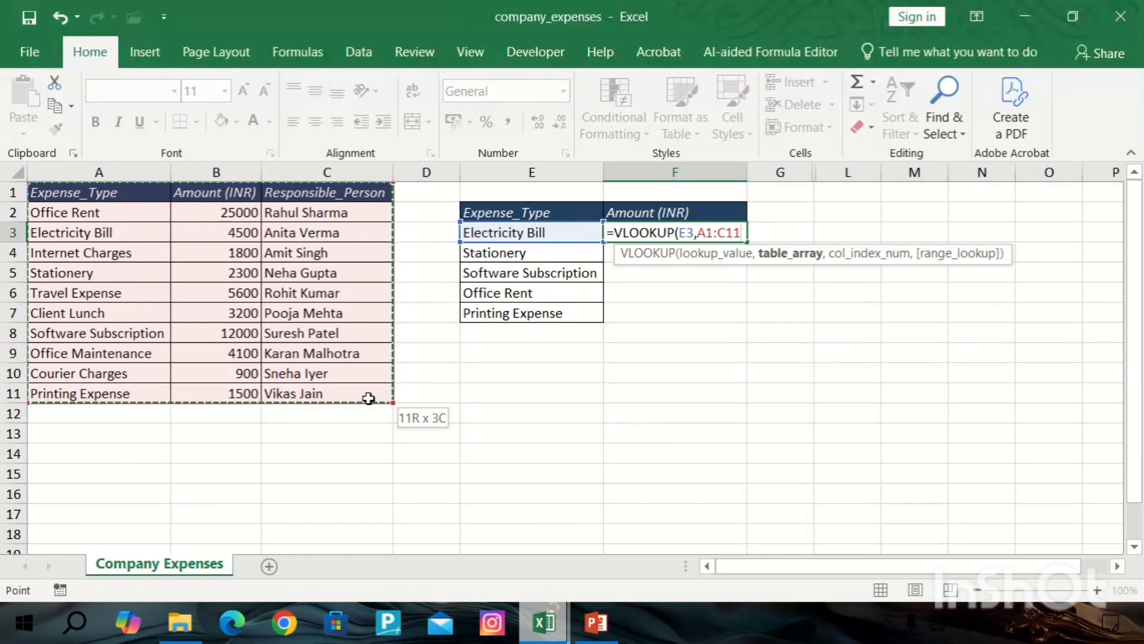
text(,)
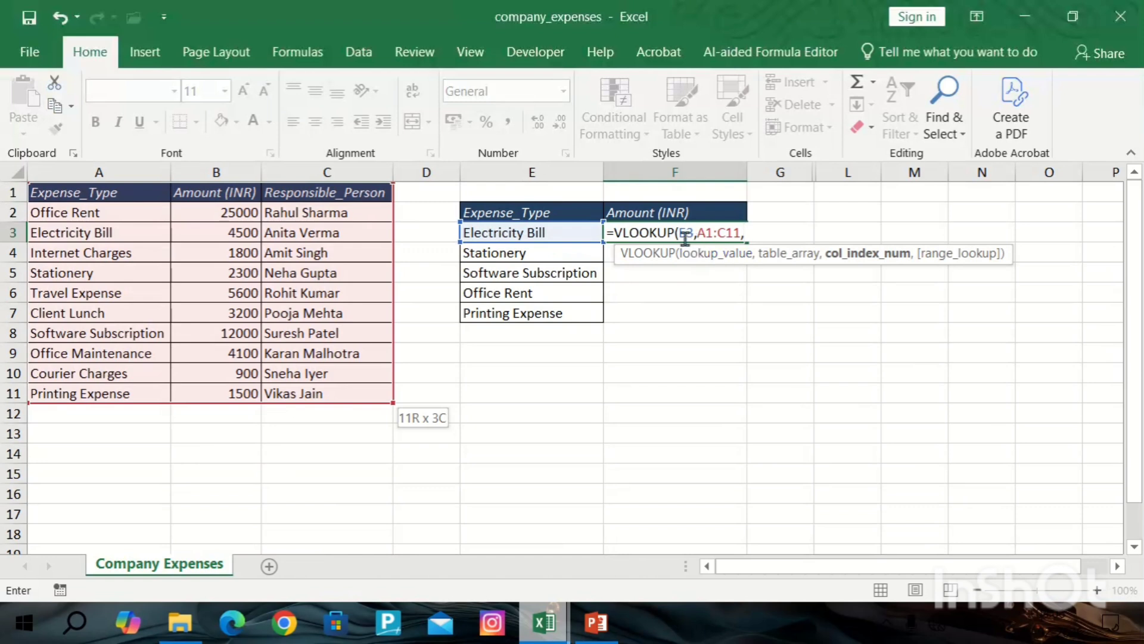
click(123, 171)
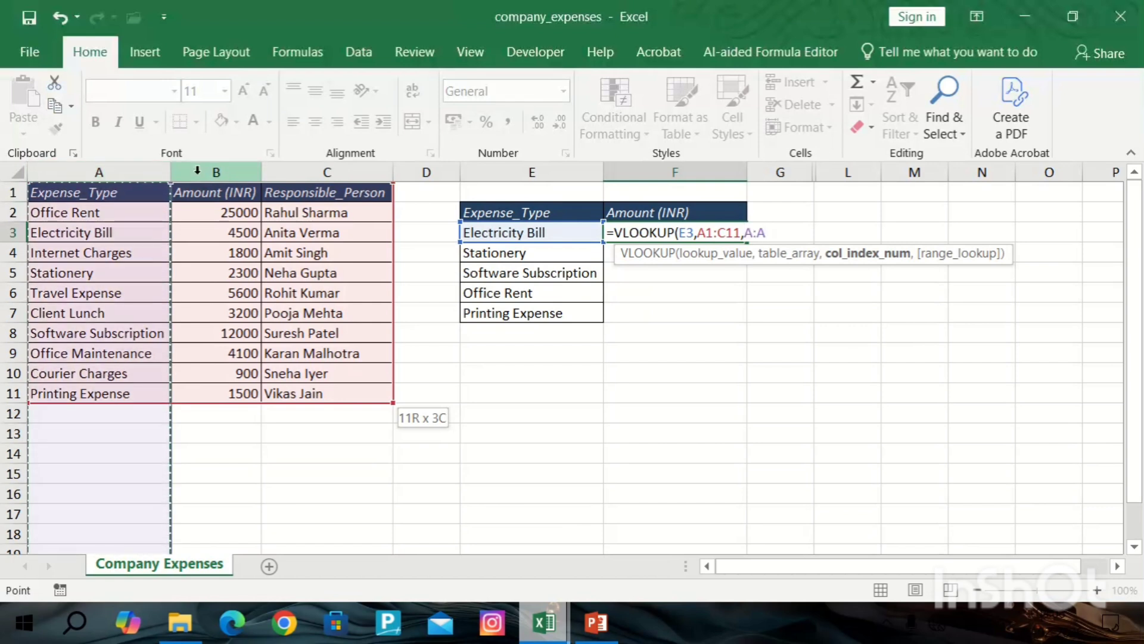
click(226, 171)
click(321, 170)
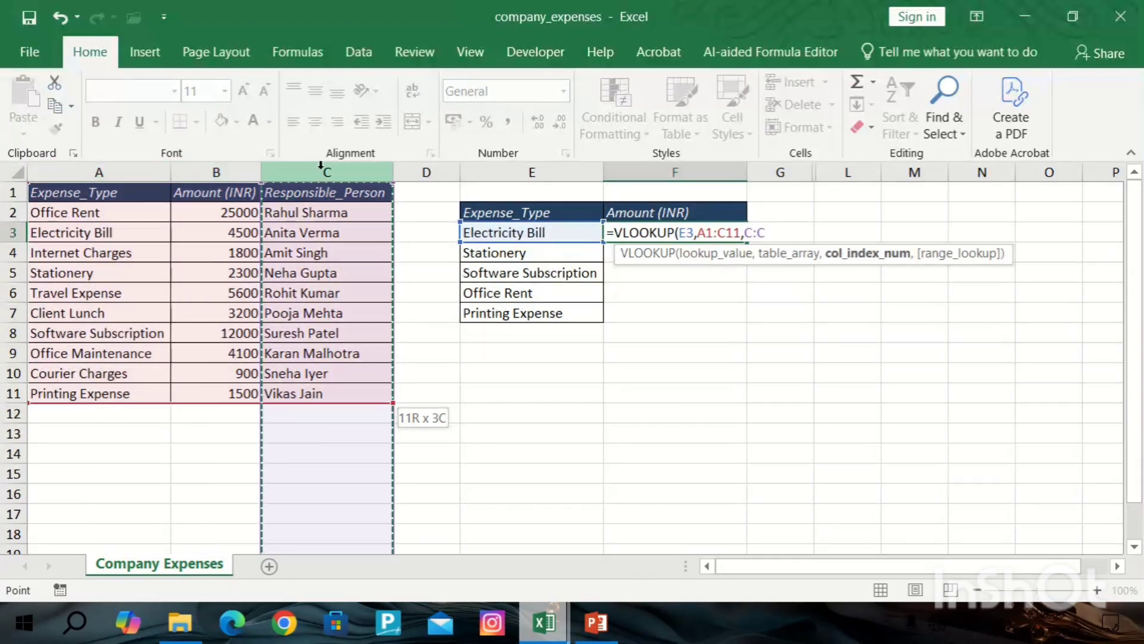
key(BackSpace)
key(BackSpace)
key(BackSpace)
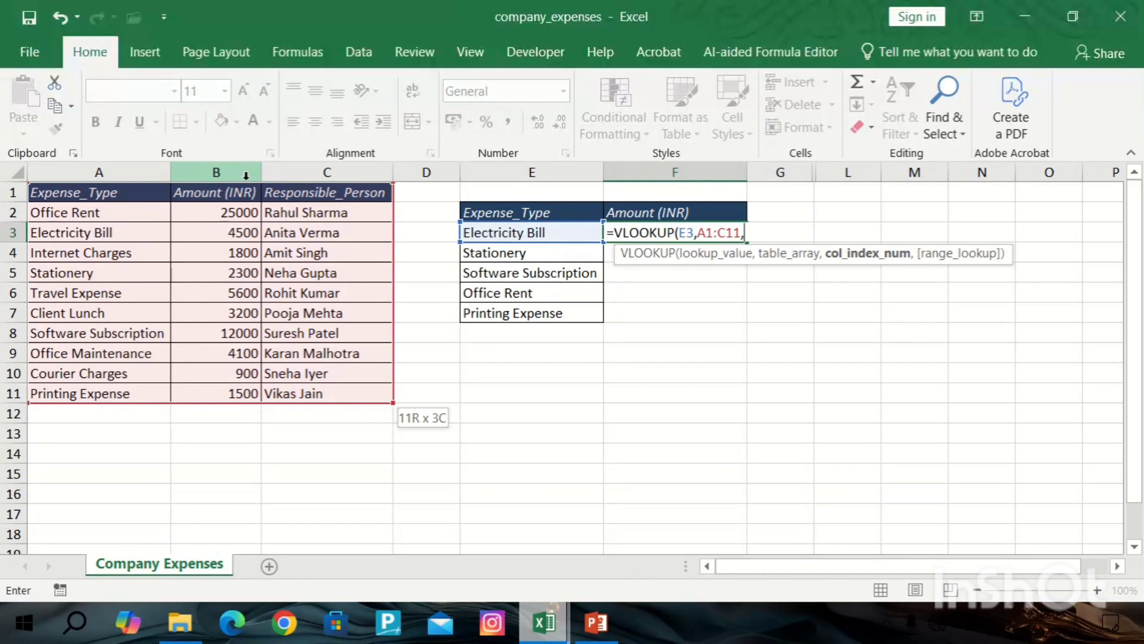
click(135, 170)
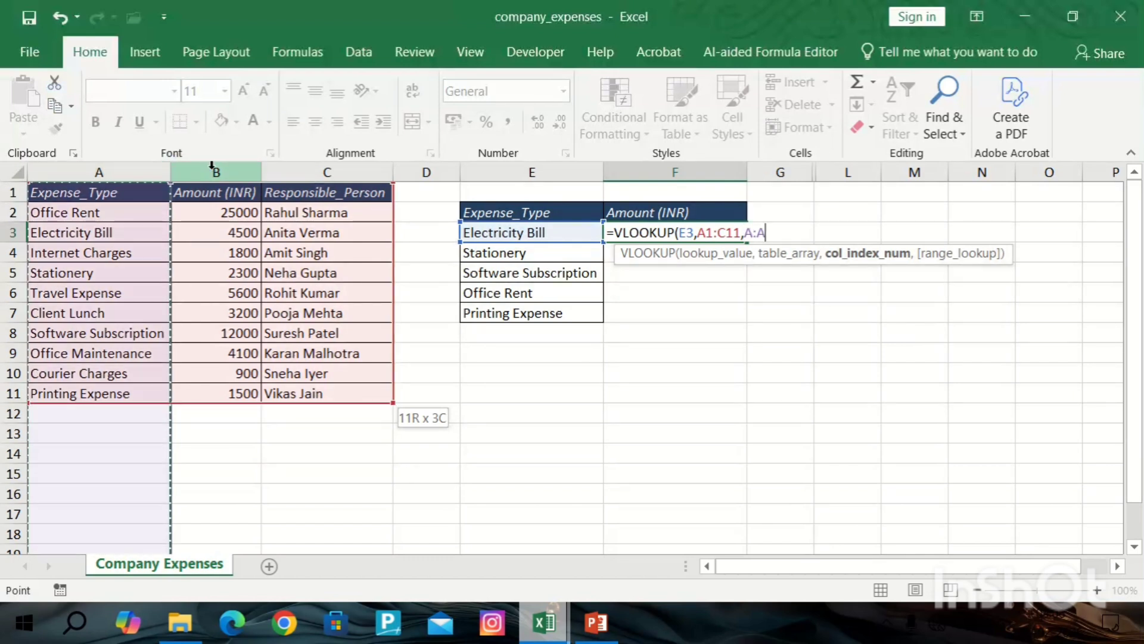
click(220, 170)
key(BackSpace)
key(BackSpace)
key(BackSpace)
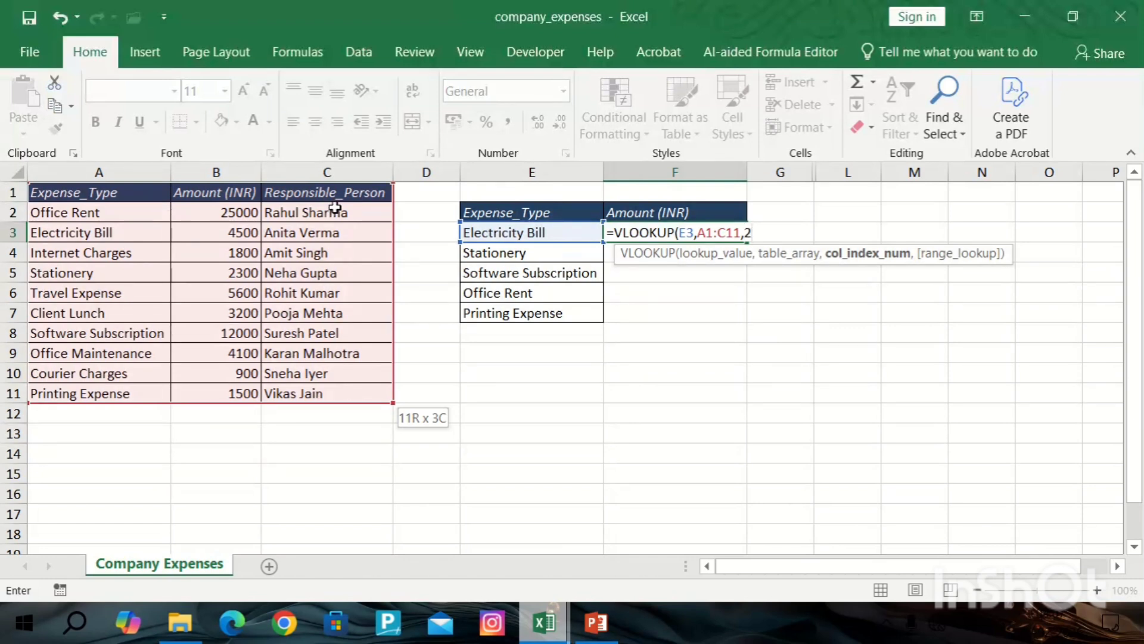
Choose FALSE for an exact match, close the parenthesis and enter the formula.
text(,)
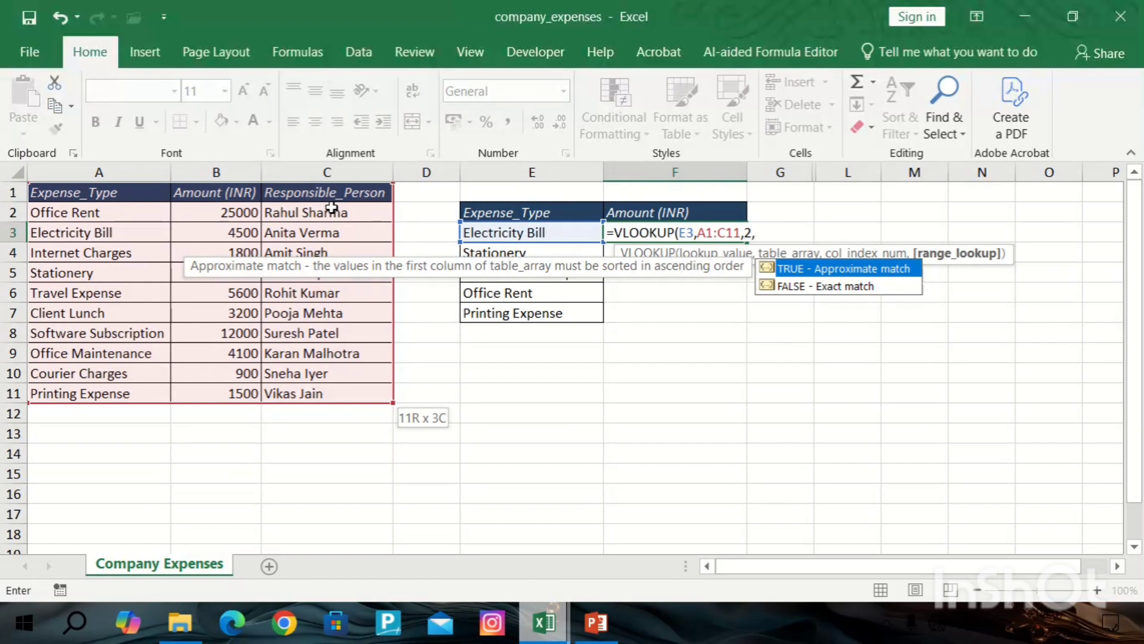
key(Down)
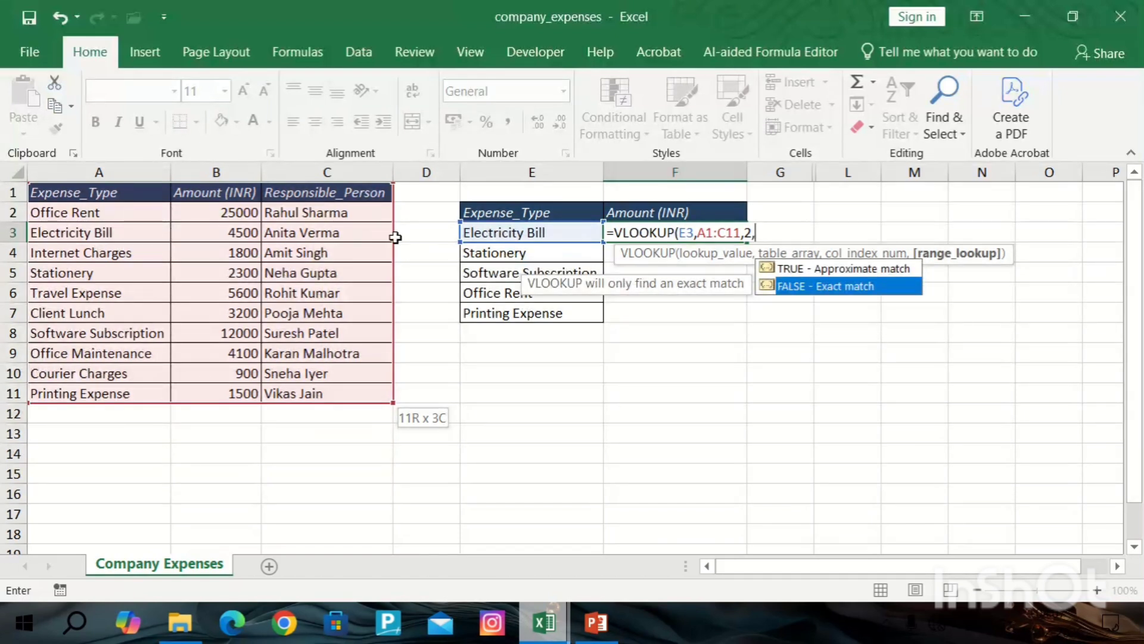
double_click(795, 287)
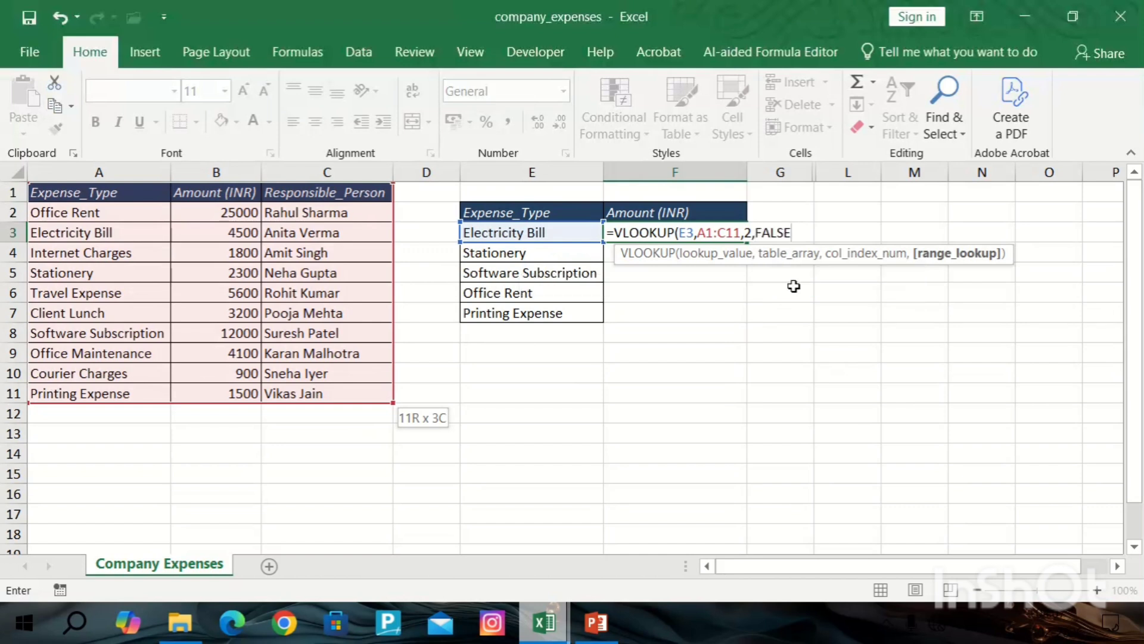
text())
key(Return)
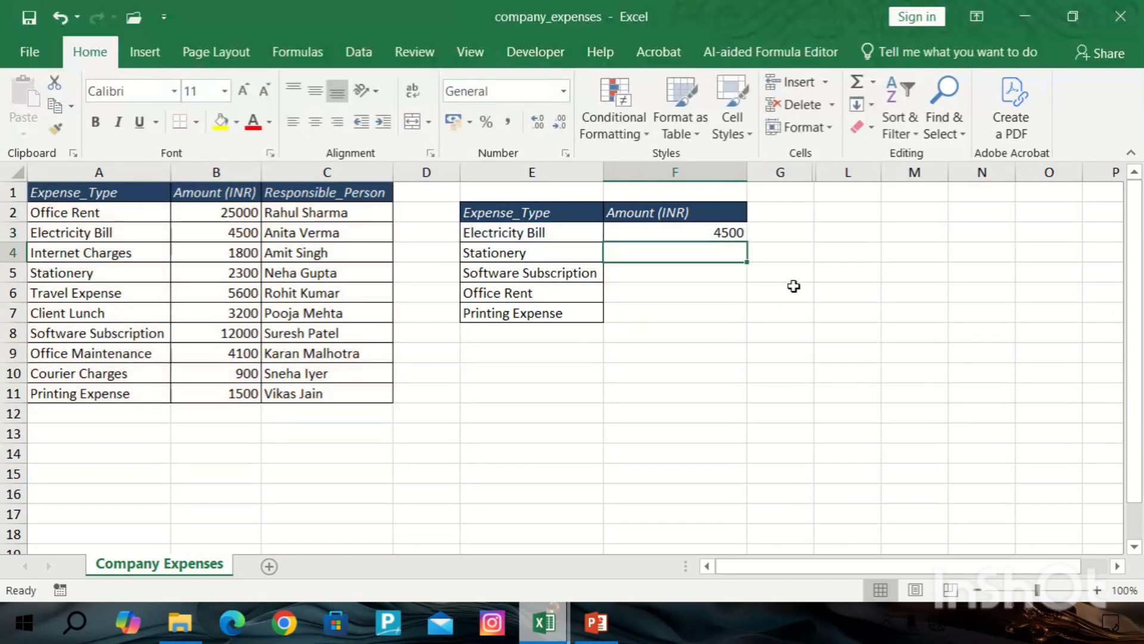
Fill the VLOOKUP formula down from F3 to F7.
click(566, 235)
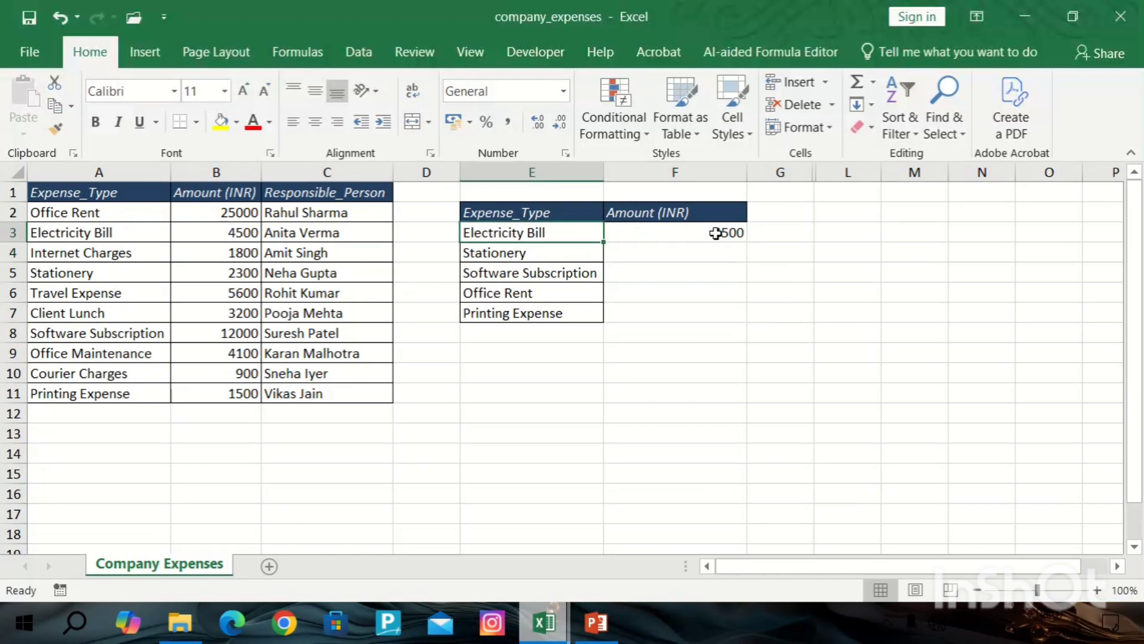
click(114, 232)
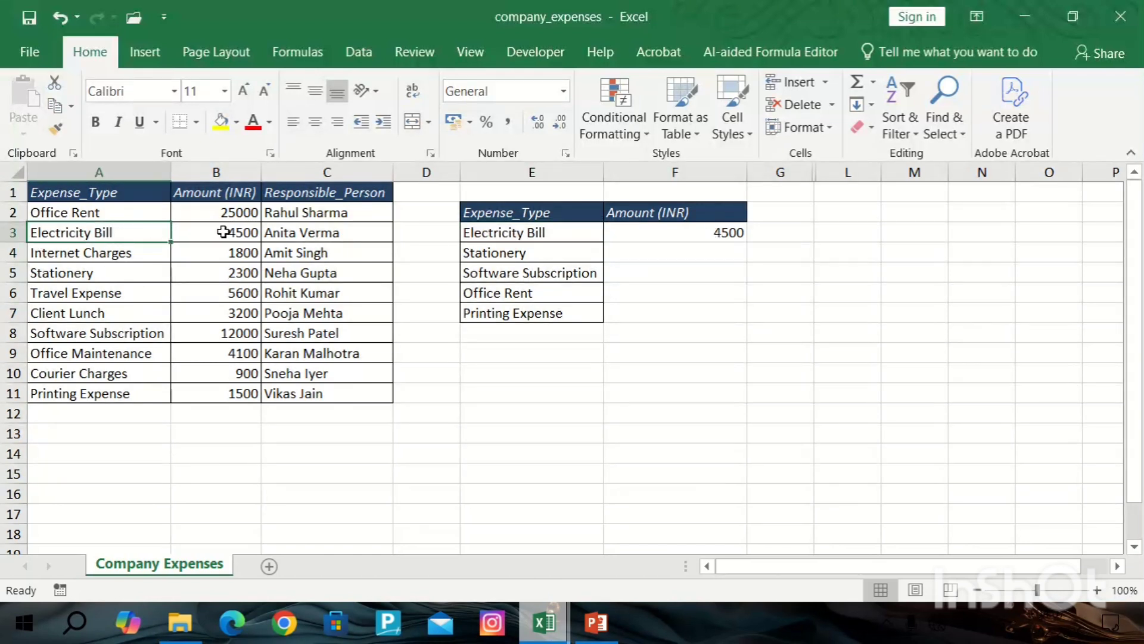
click(223, 232)
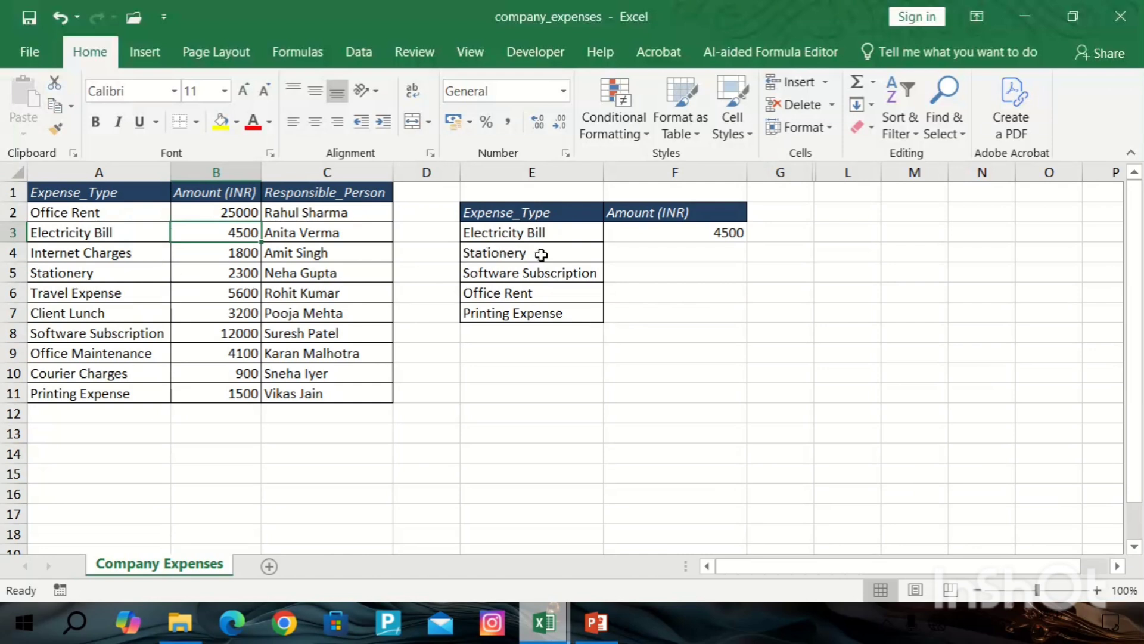
click(697, 228)
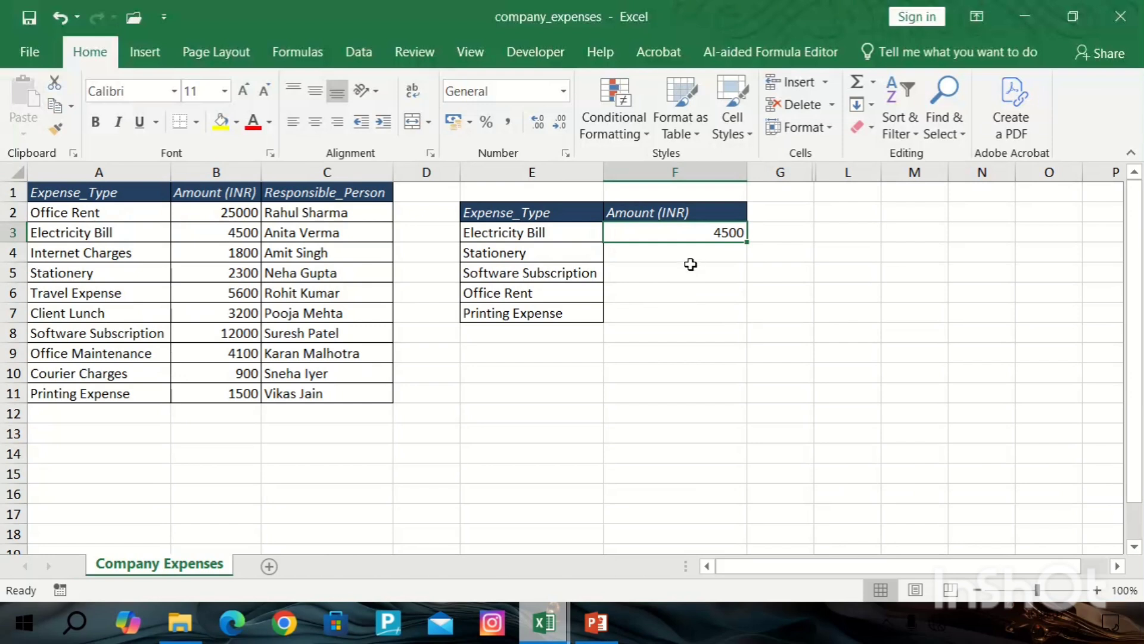
double_click(746, 243)
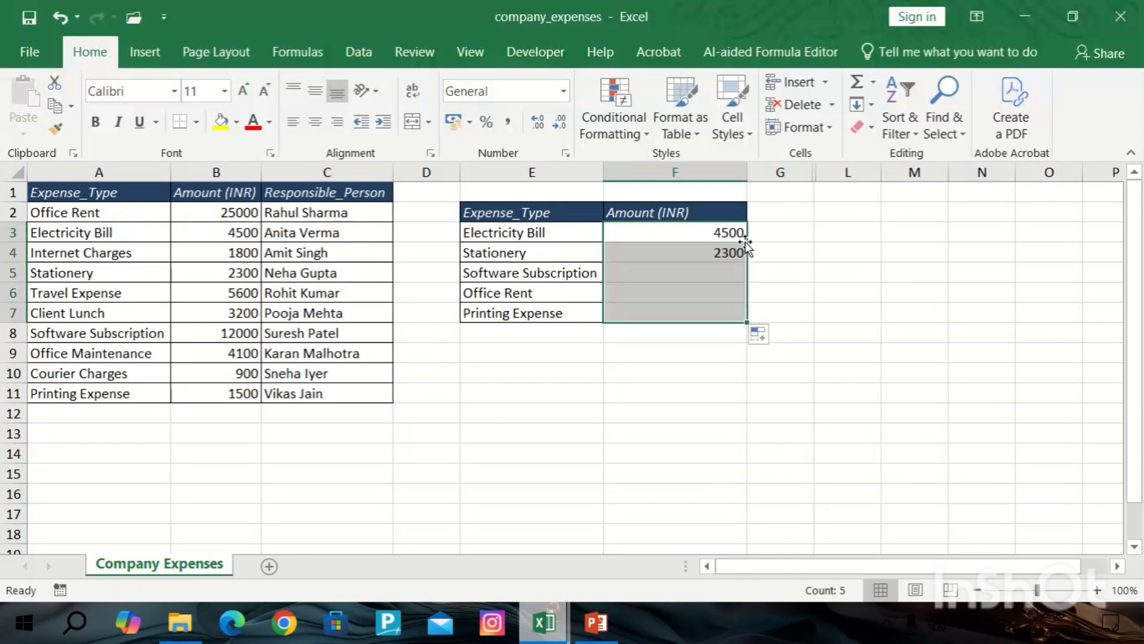
Examine the copied formula in the Office Rent cell F6 and its table array reference.
double_click(661, 293)
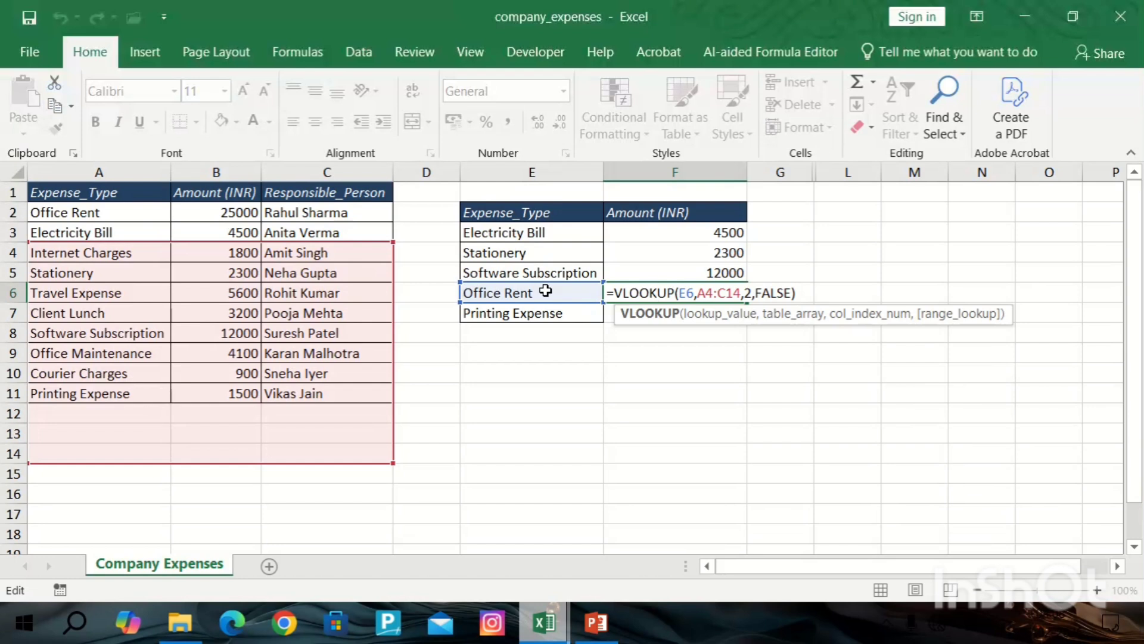
key(Return)
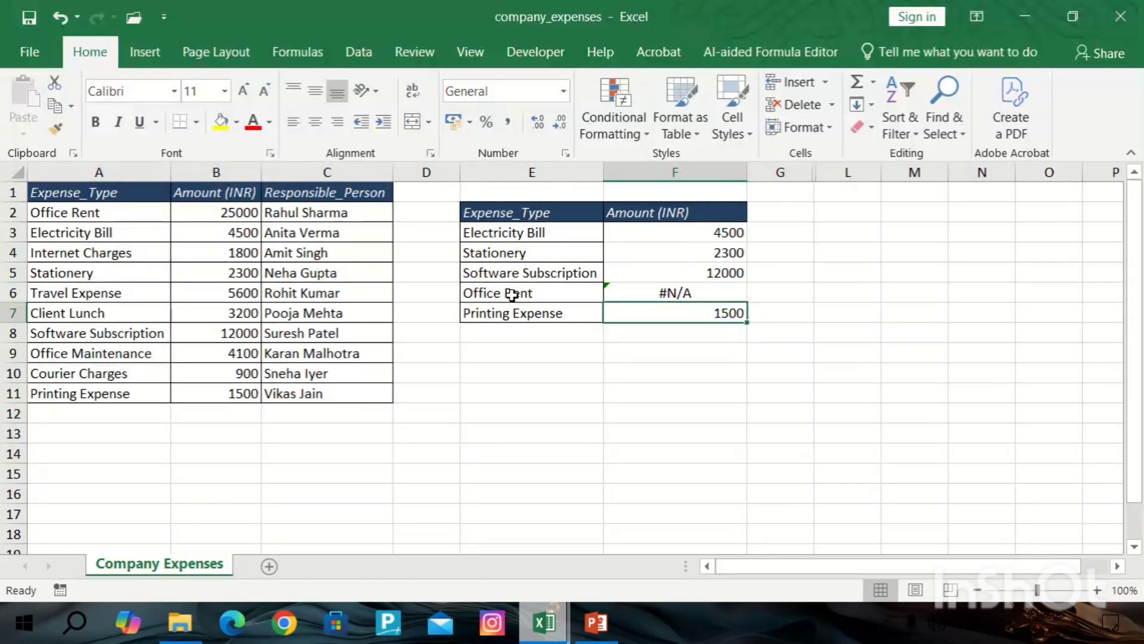
click(669, 290)
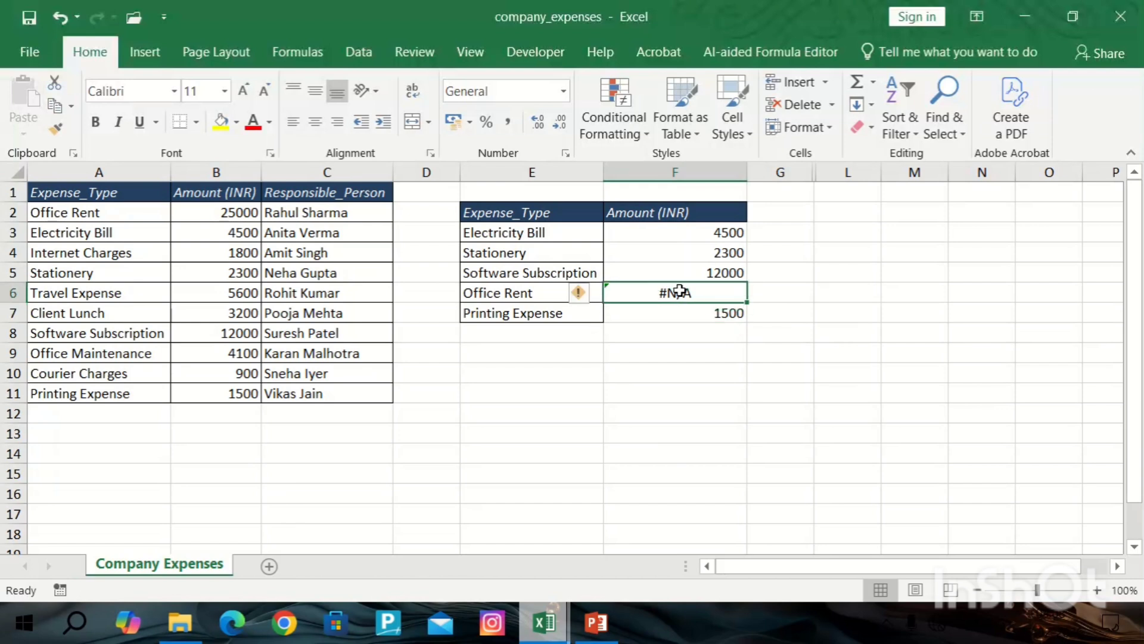
double_click(679, 292)
key(Return)
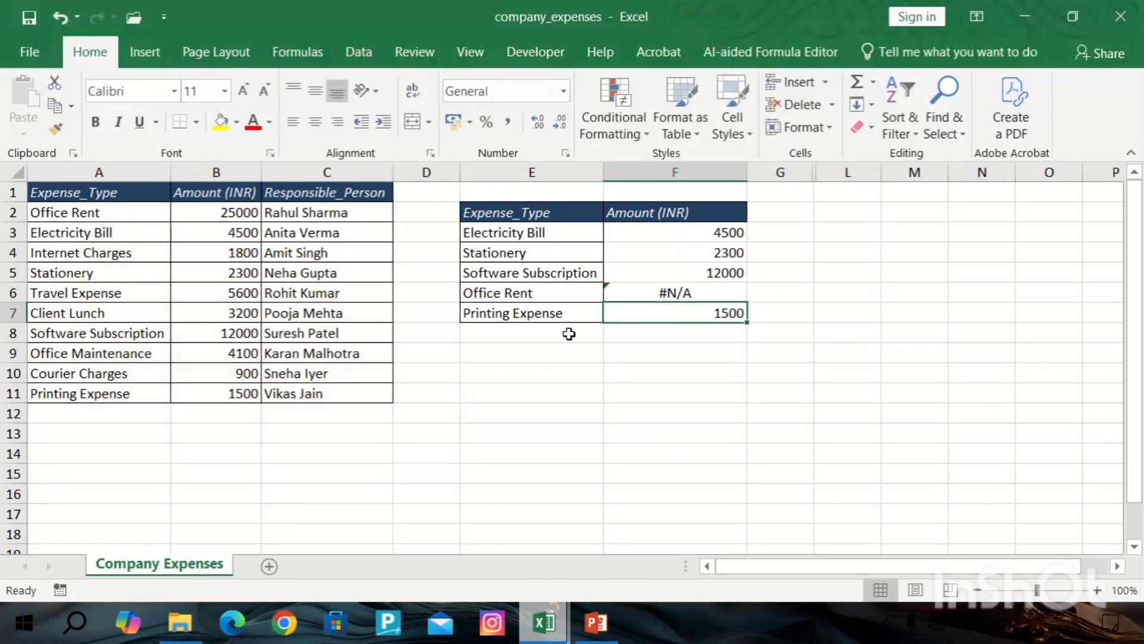
click(579, 292)
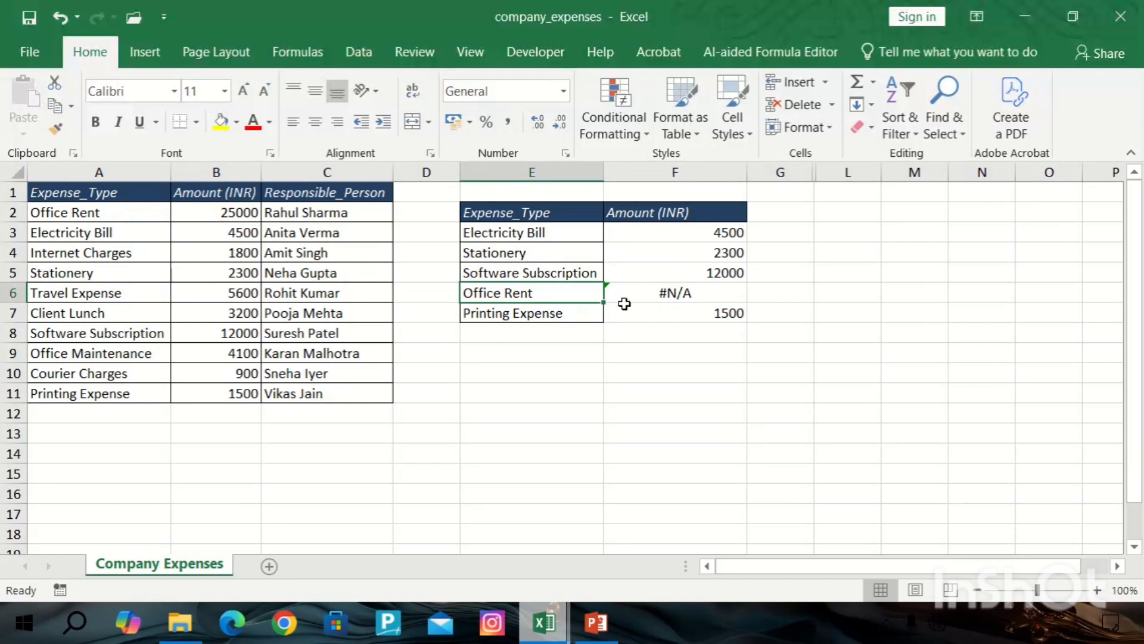
double_click(684, 294)
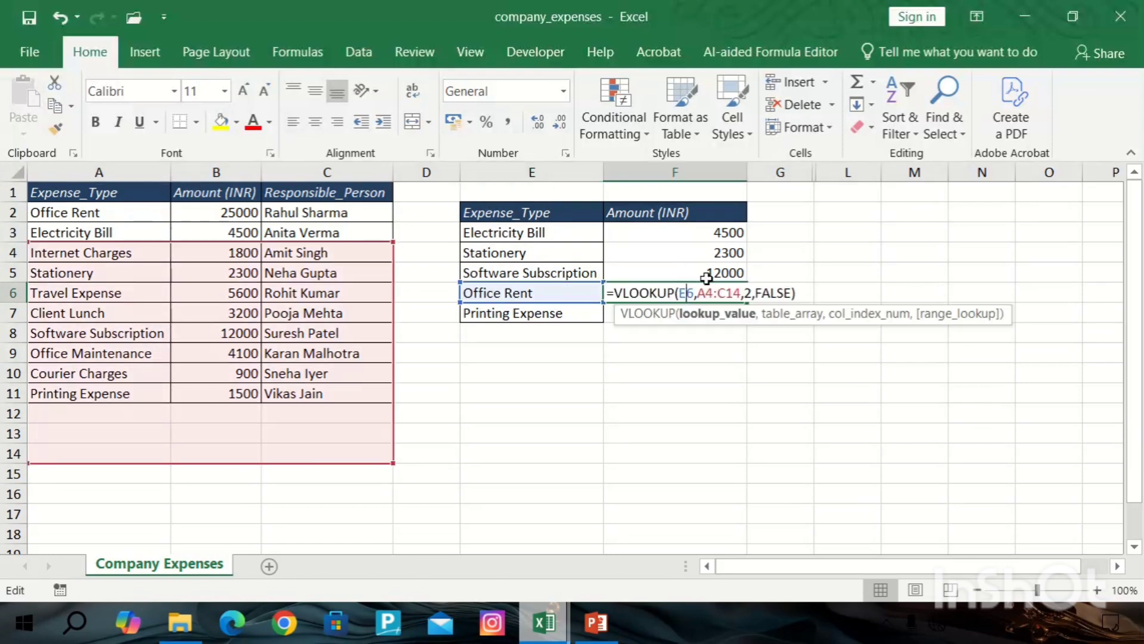
key(Return)
Make the table array in F3's formula absolute as $A$1:$C$11, then fill the formula down to F7.
double_click(698, 230)
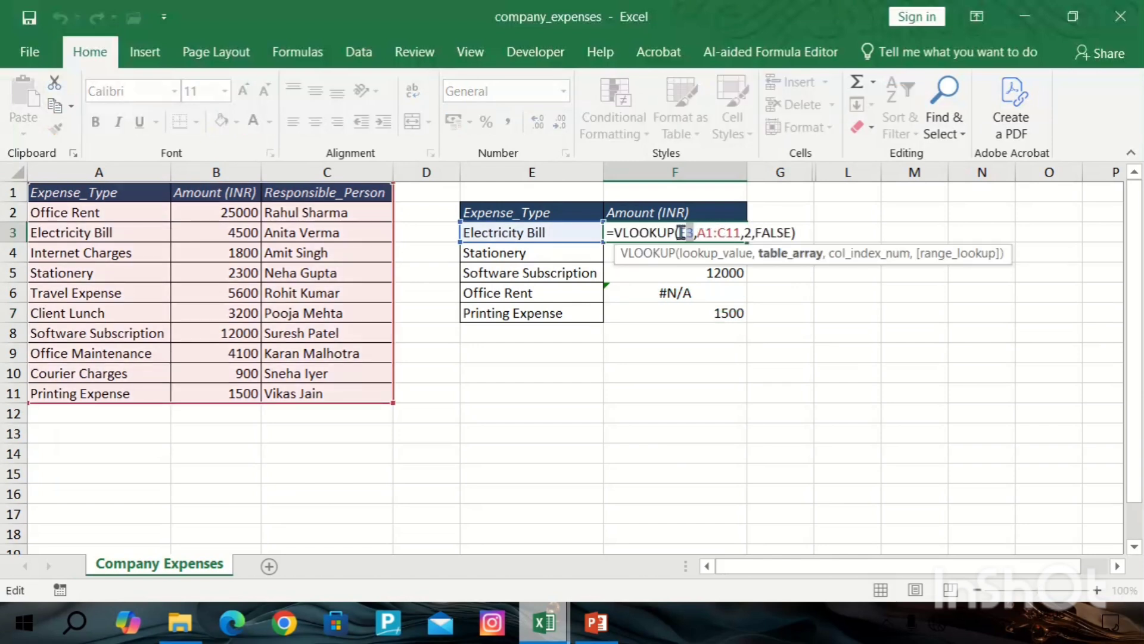
mouse_move(691, 233)
mouse_down()
mouse_move(678, 232)
mouse_move(701, 232)
mouse_up()
key(F4)
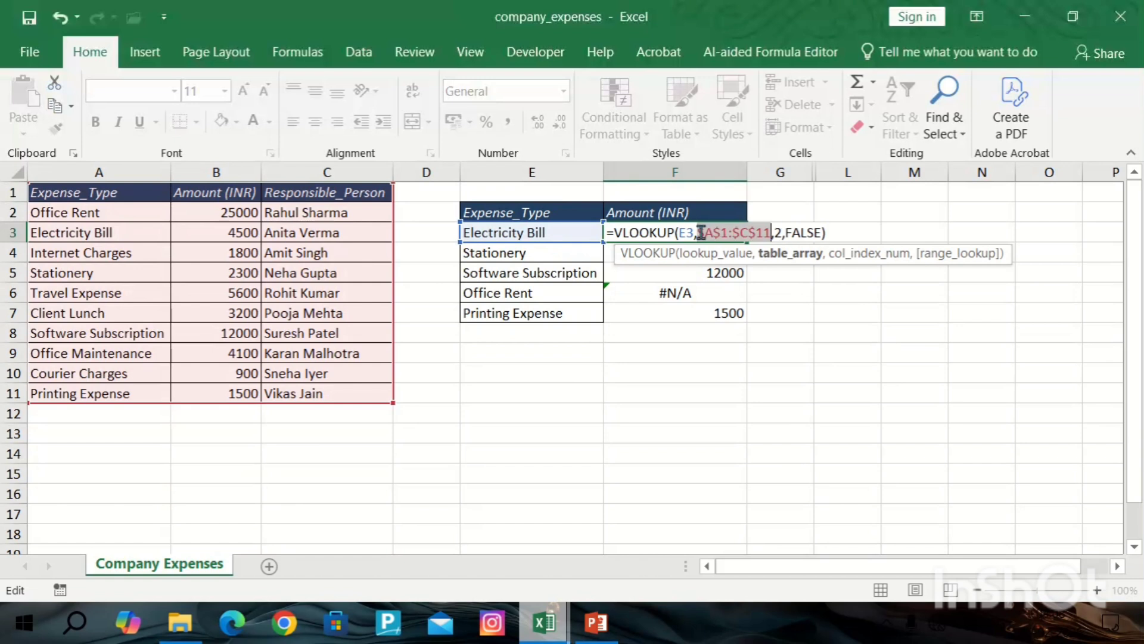
key(Return)
click(733, 234)
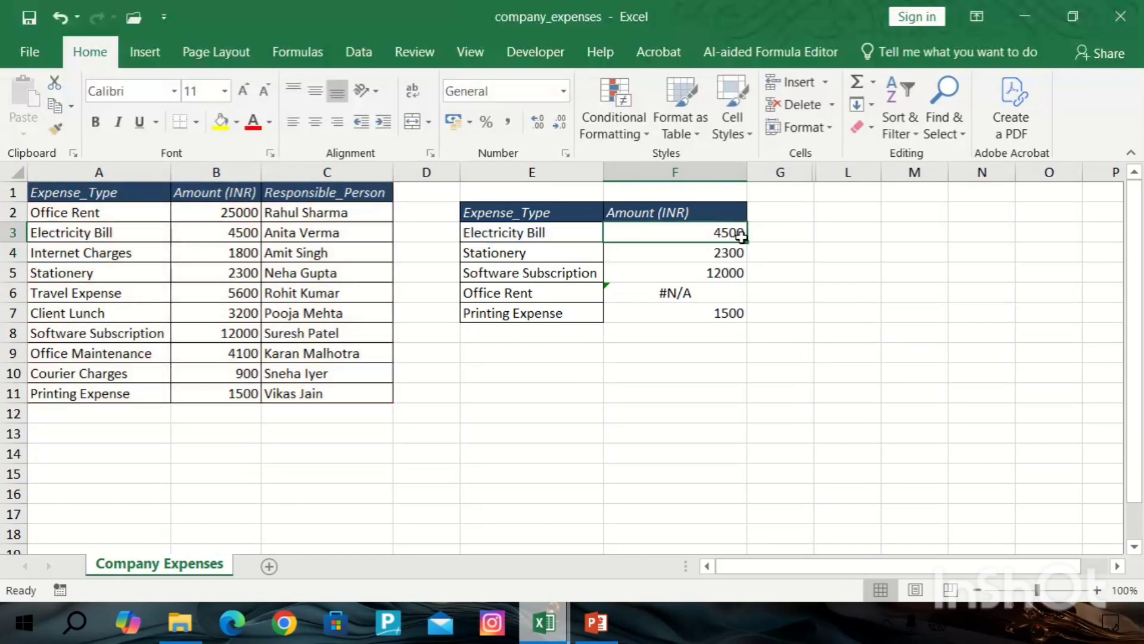
double_click(748, 242)
click(769, 274)
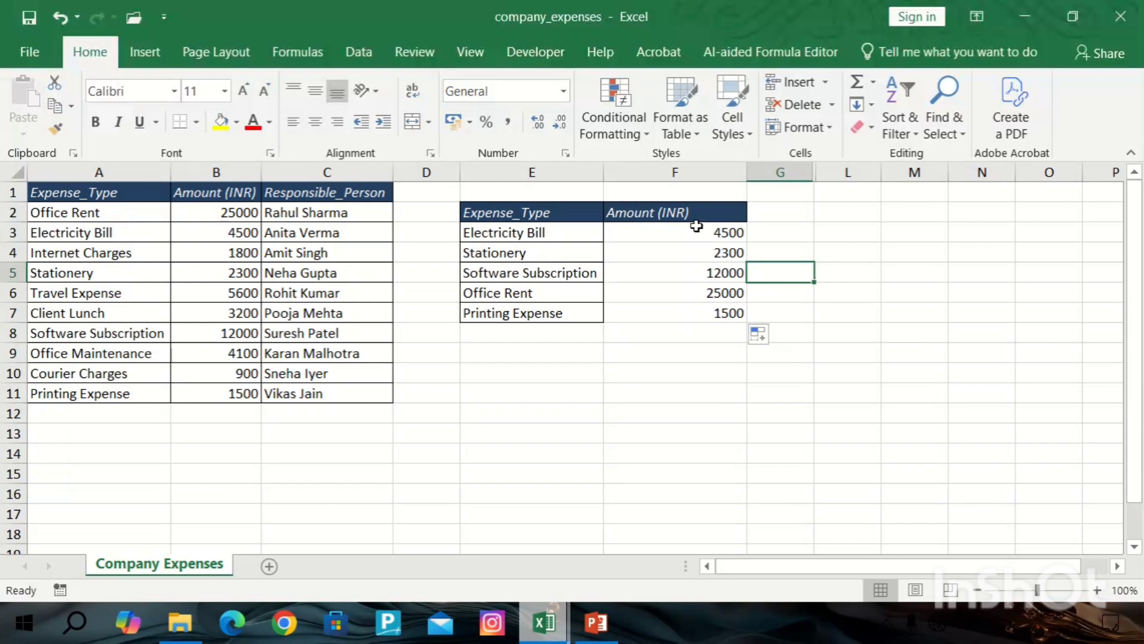
Compare the looked-up amounts with the amounts in the expense table.
drag(697, 237, 720, 309)
click(820, 226)
drag(715, 227, 728, 324)
click(781, 253)
drag(727, 232, 725, 314)
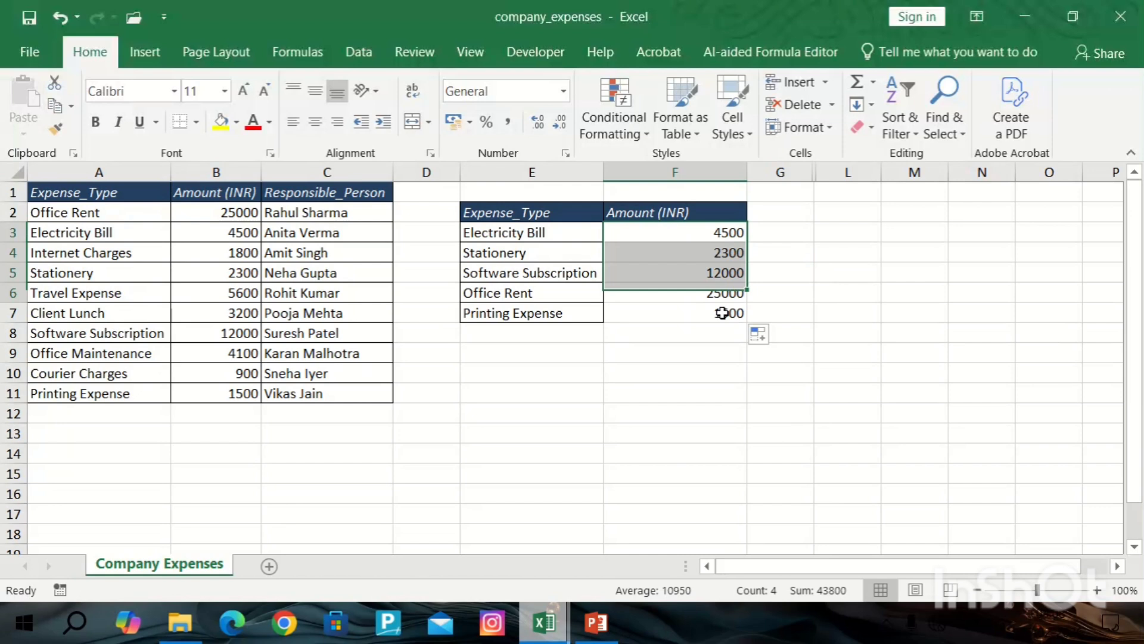
click(792, 237)
click(550, 236)
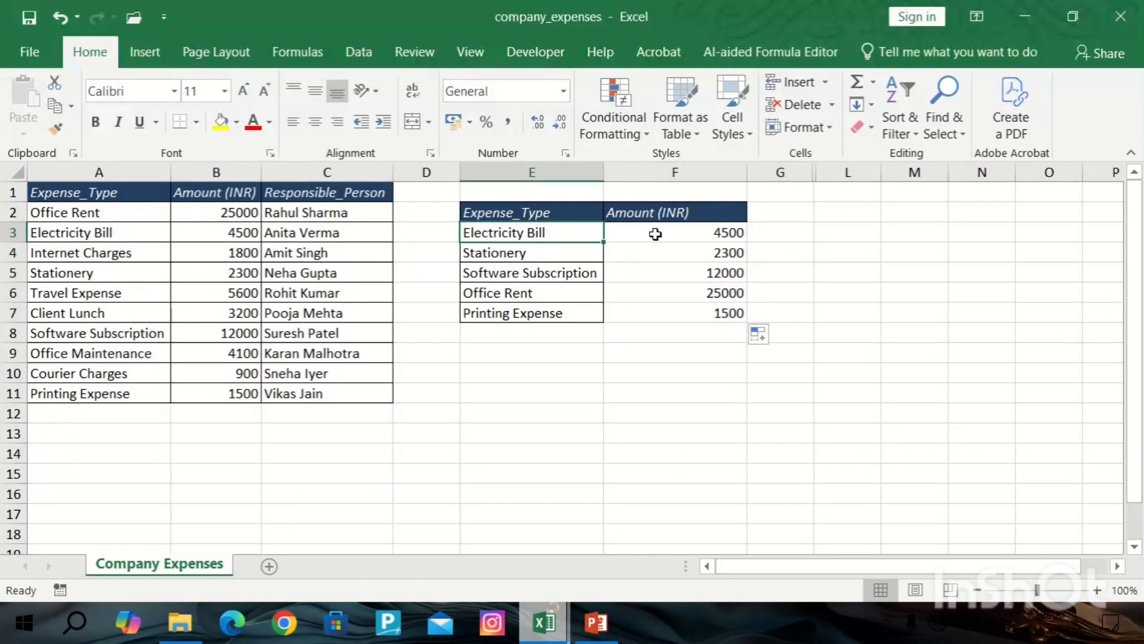
click(720, 233)
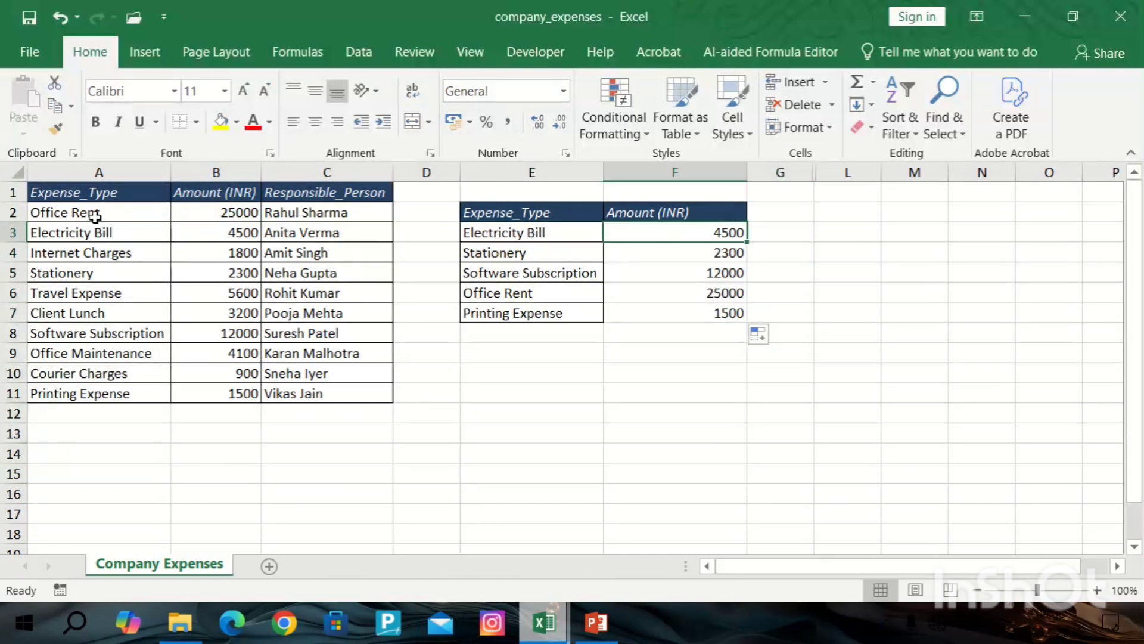
drag(144, 239, 224, 233)
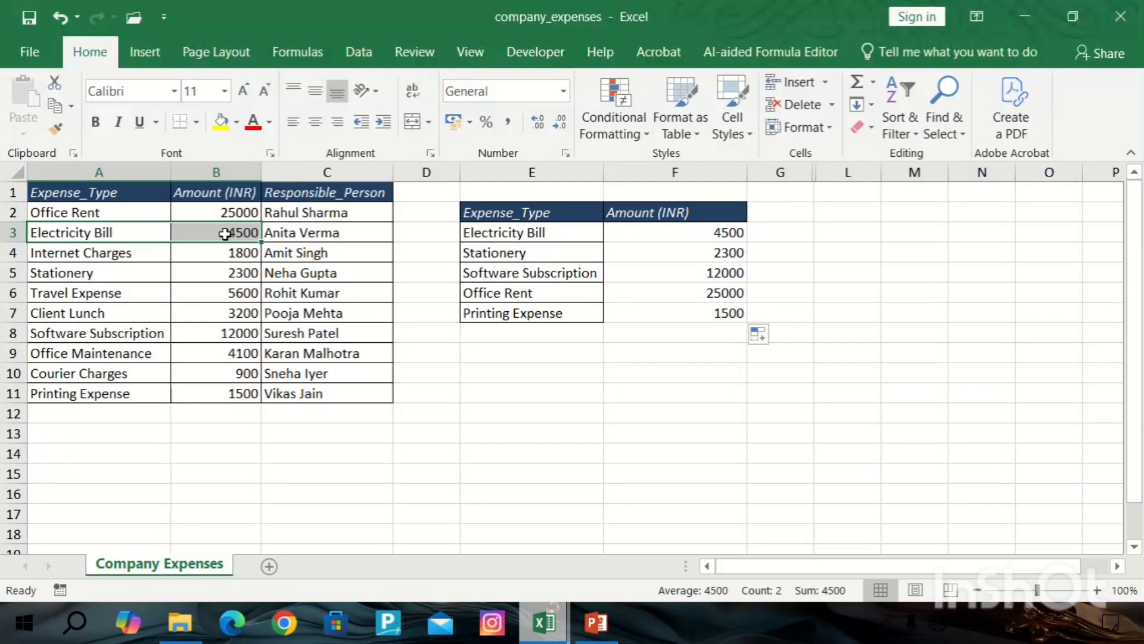
Inspect the VLOOKUP formulas in F3 and F6 and check their amounts against the expense table.
click(529, 253)
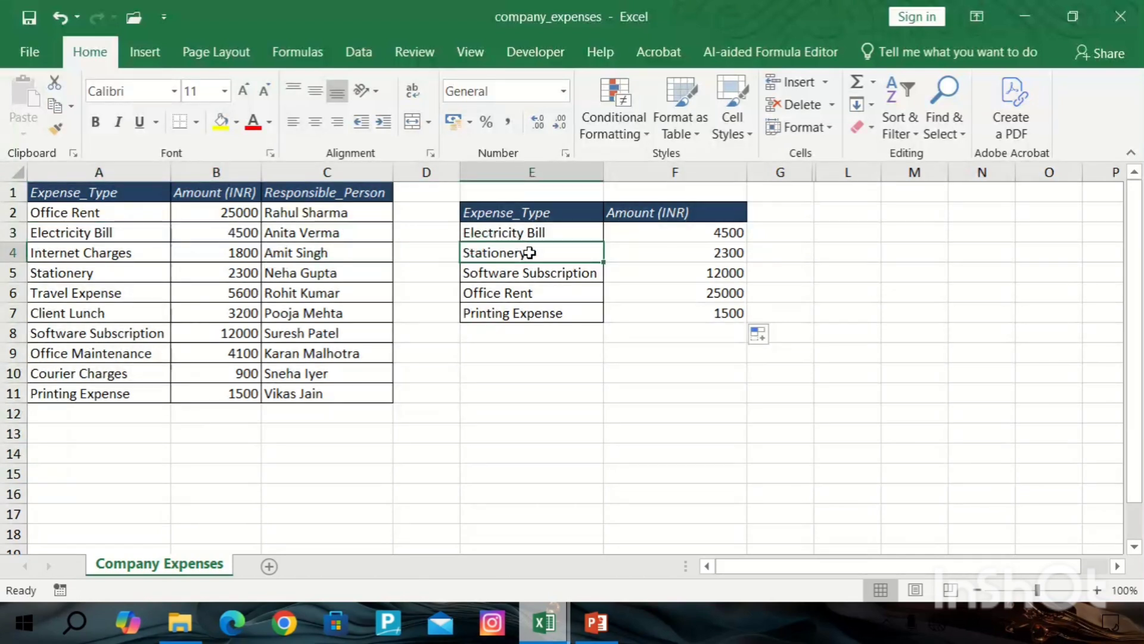
click(669, 253)
click(109, 280)
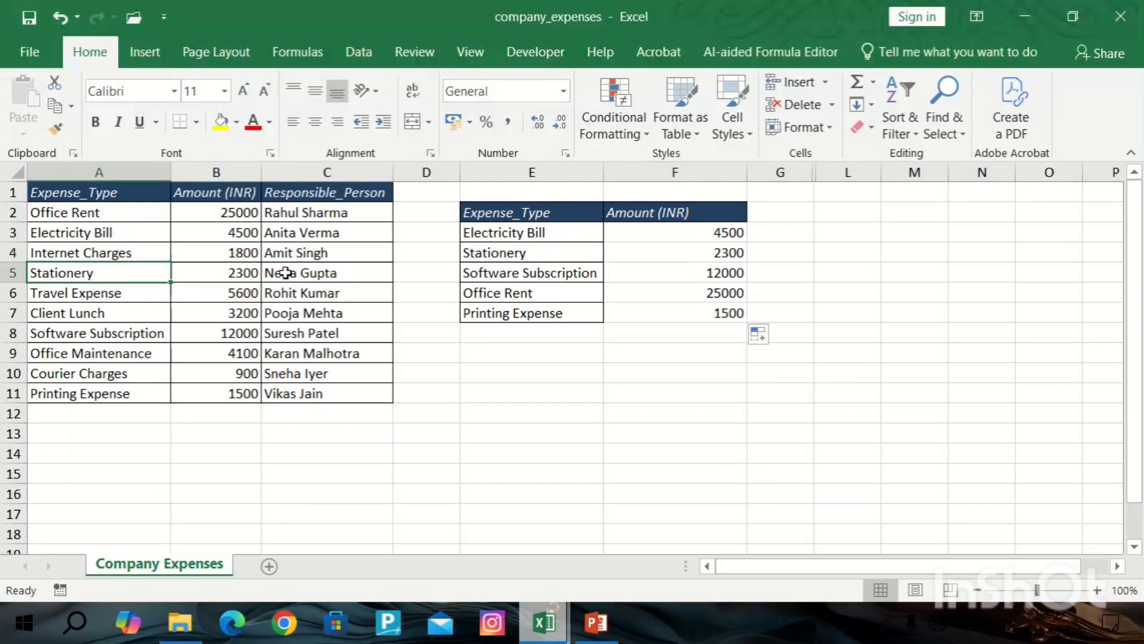
click(175, 273)
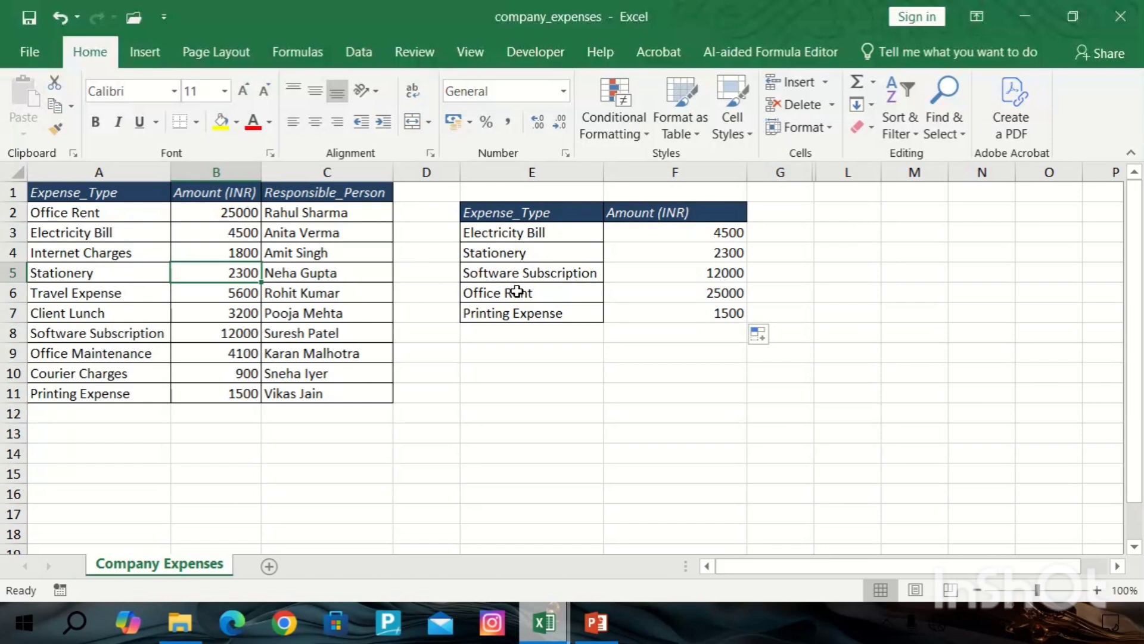
mouse_move(549, 632)
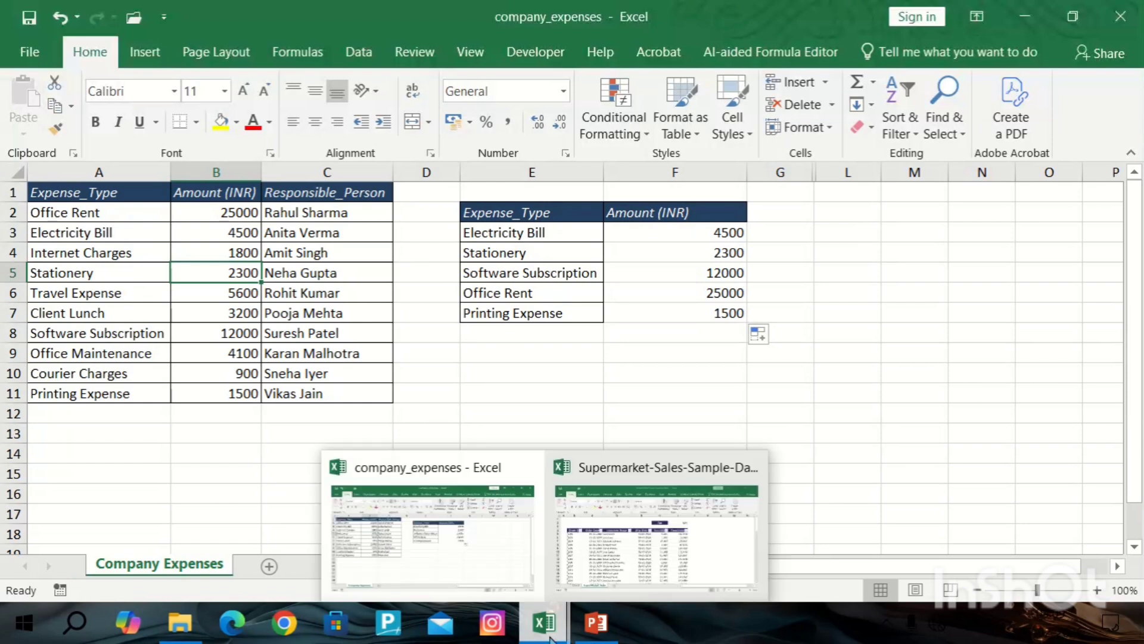
click(654, 316)
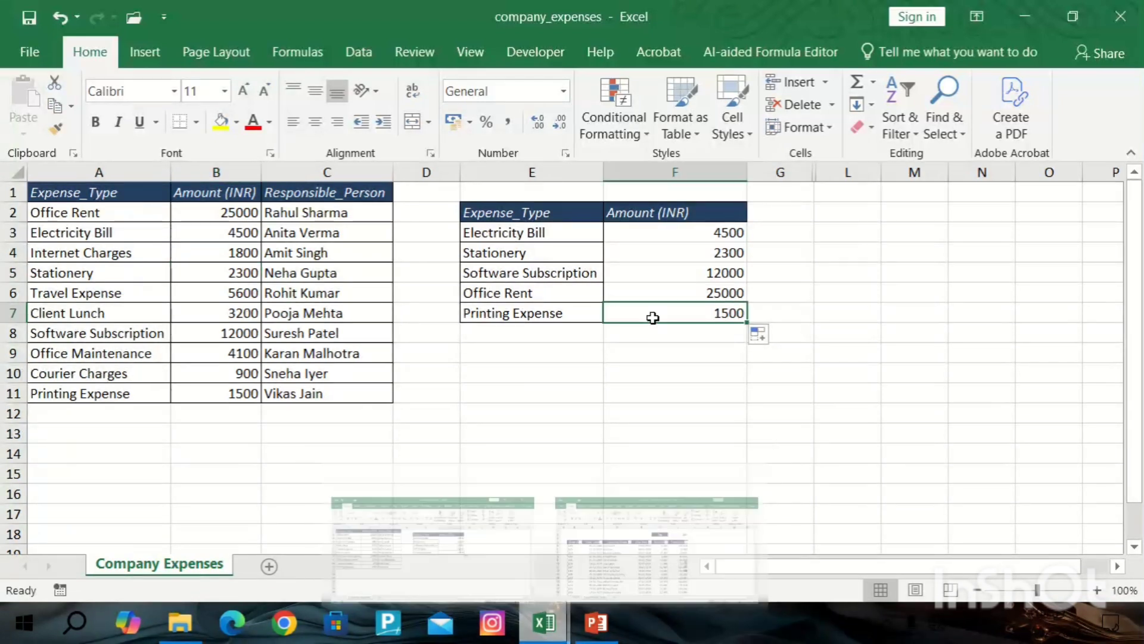
double_click(677, 234)
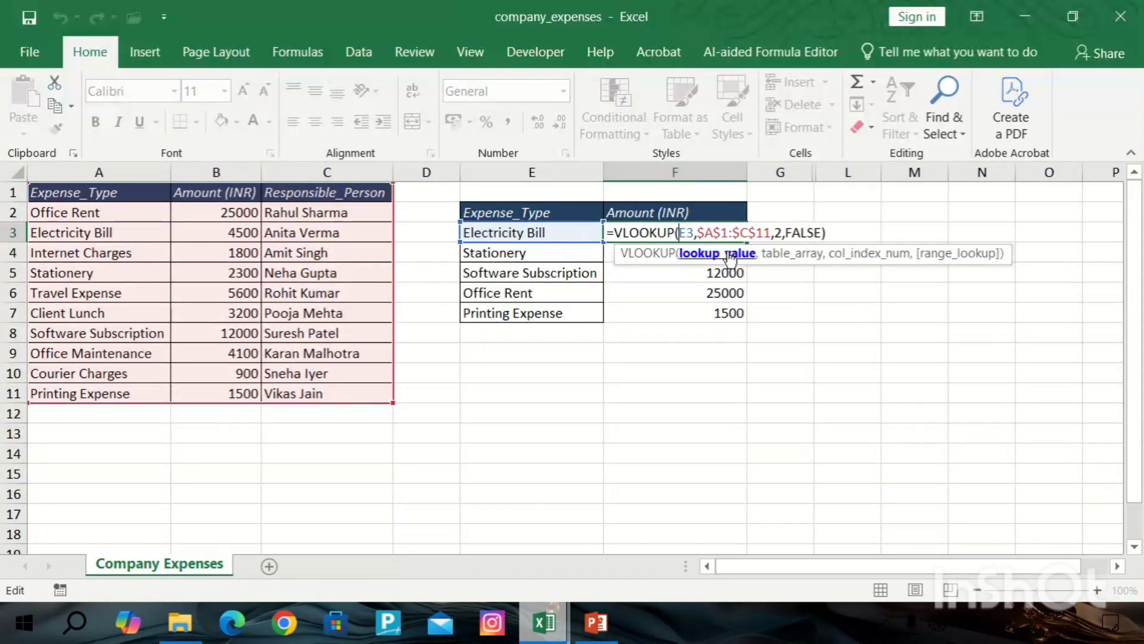
click(777, 255)
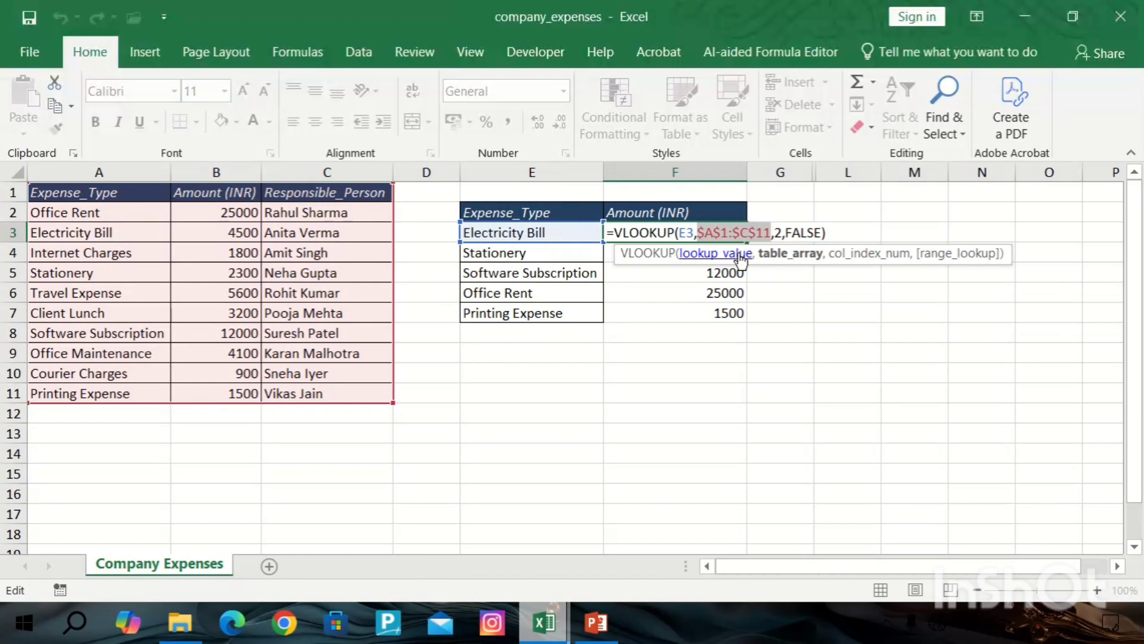
key(Return)
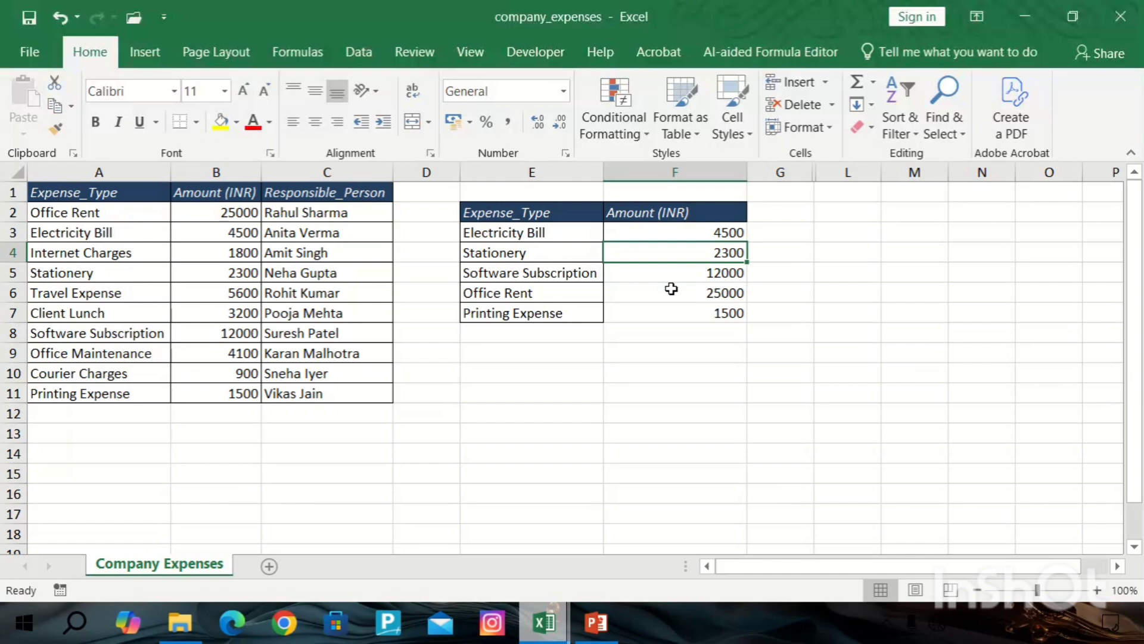
click(528, 293)
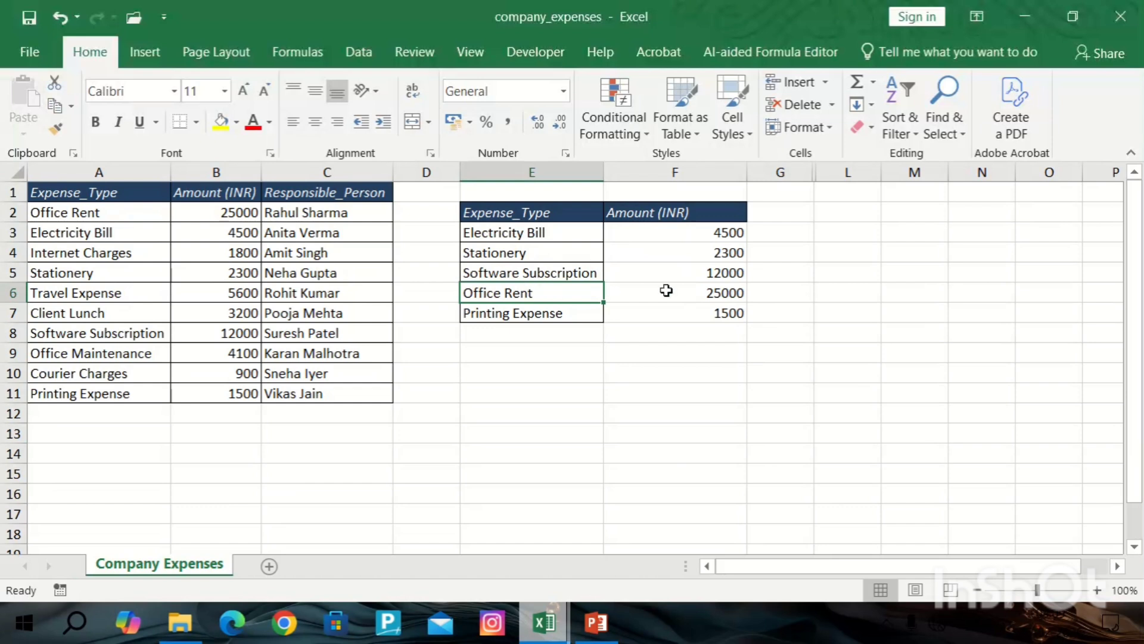
double_click(666, 291)
key(Return)
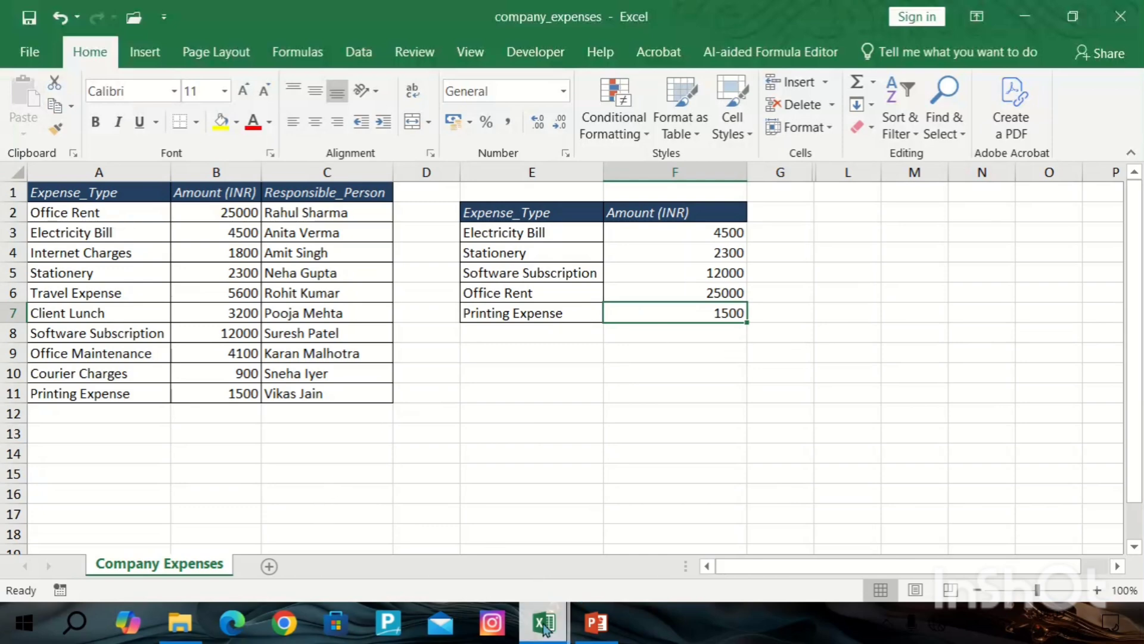
Switch to the Supermarket-Sales-Sample-Data workbook and browse the sales records.
click(635, 551)
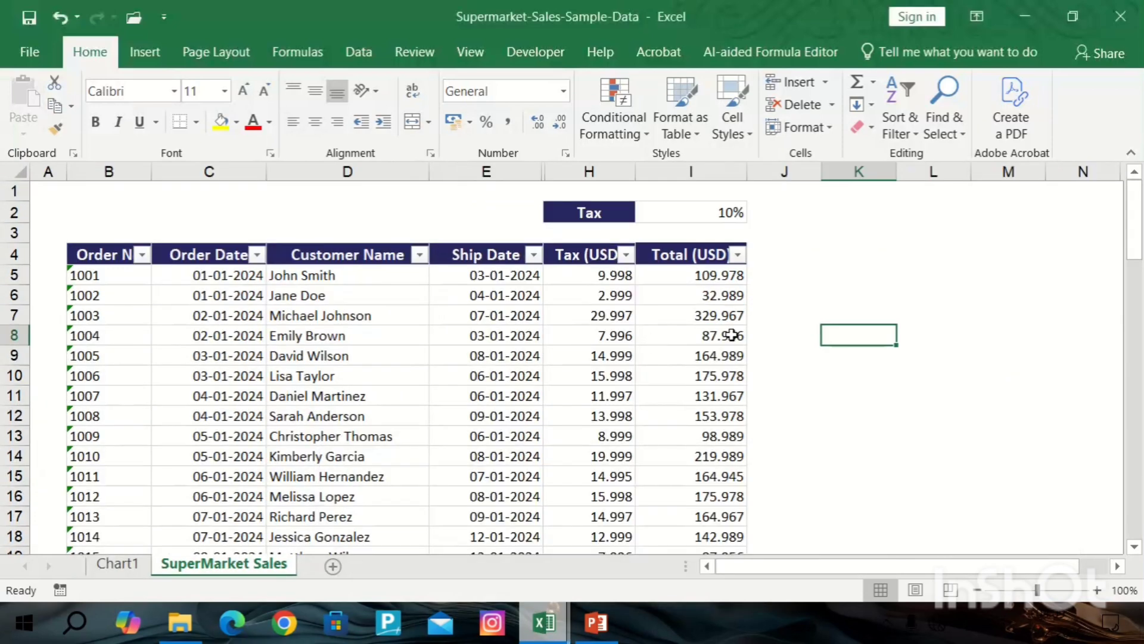
scroll(672, 378, down, 2)
scroll(215, 335, up, 2)
scroll(357, 313, down, 2)
scroll(362, 309, up, 2)
scroll(345, 343, down, 5)
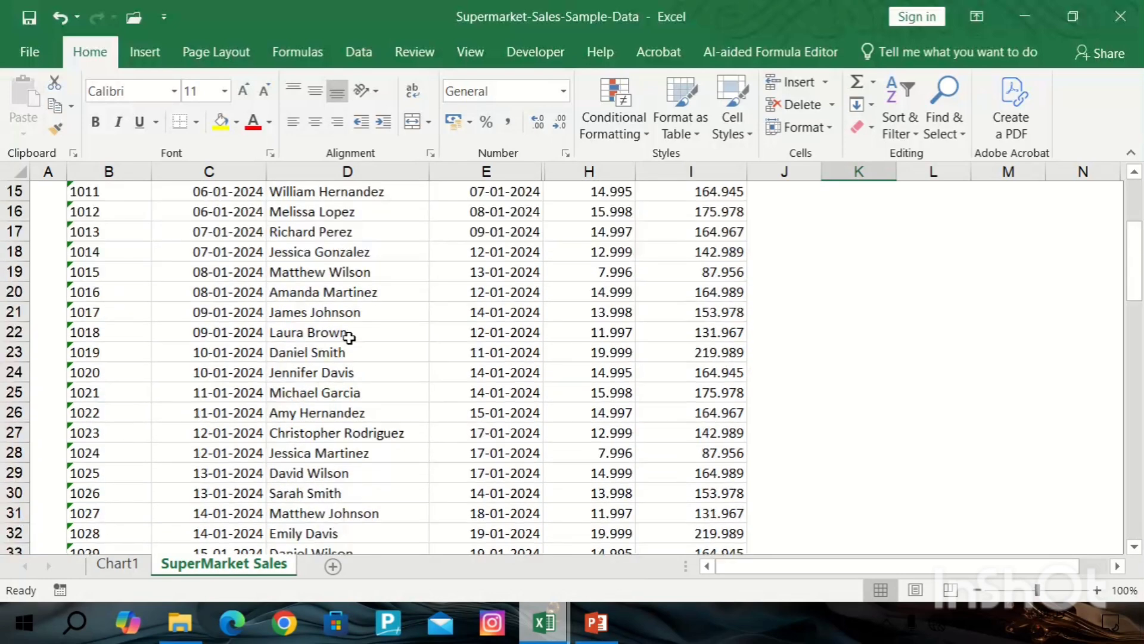
scroll(358, 307, up, 5)
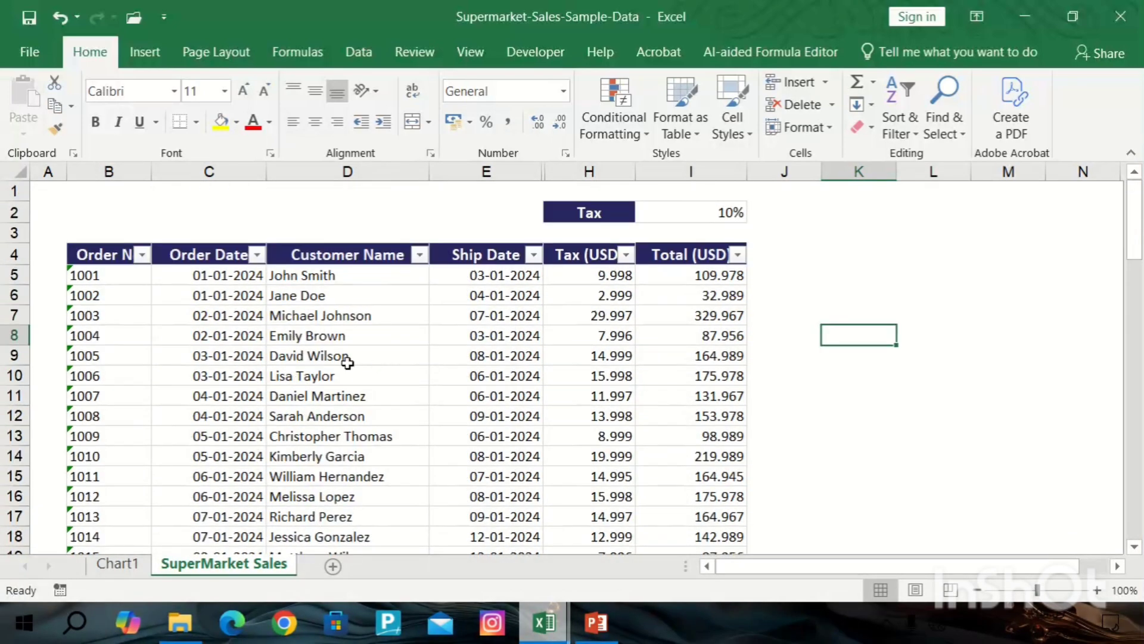
scroll(325, 352, down, 2)
scroll(336, 328, up, 2)
Open the Office Clipboard and copy the first two customer names from the Customer Name column.
click(323, 316)
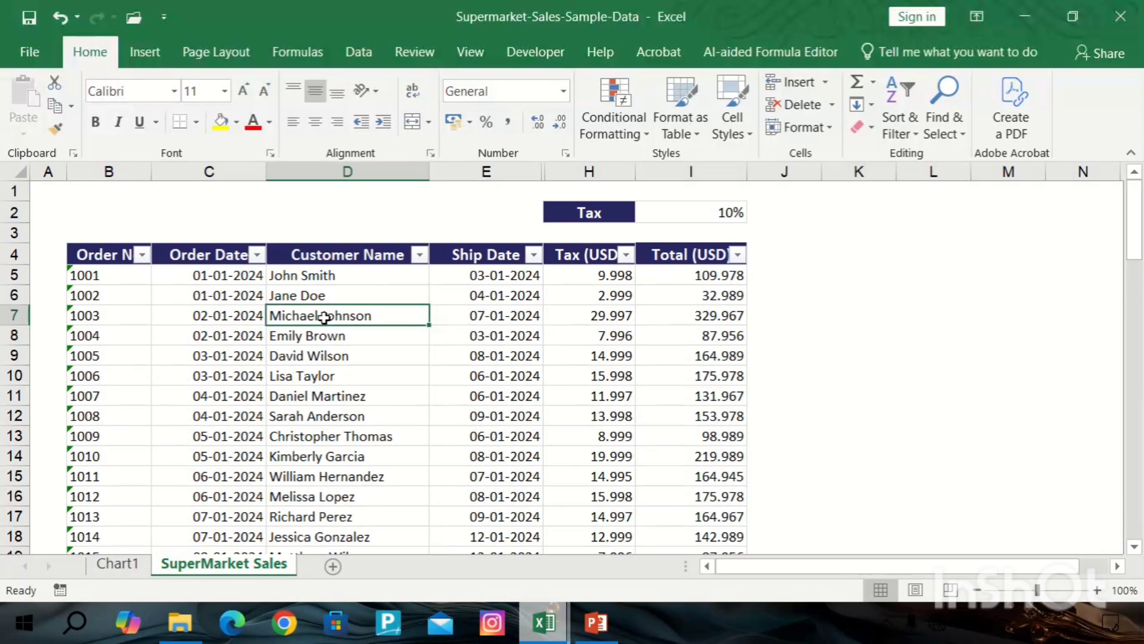
scroll(321, 349, down, 5)
click(320, 352)
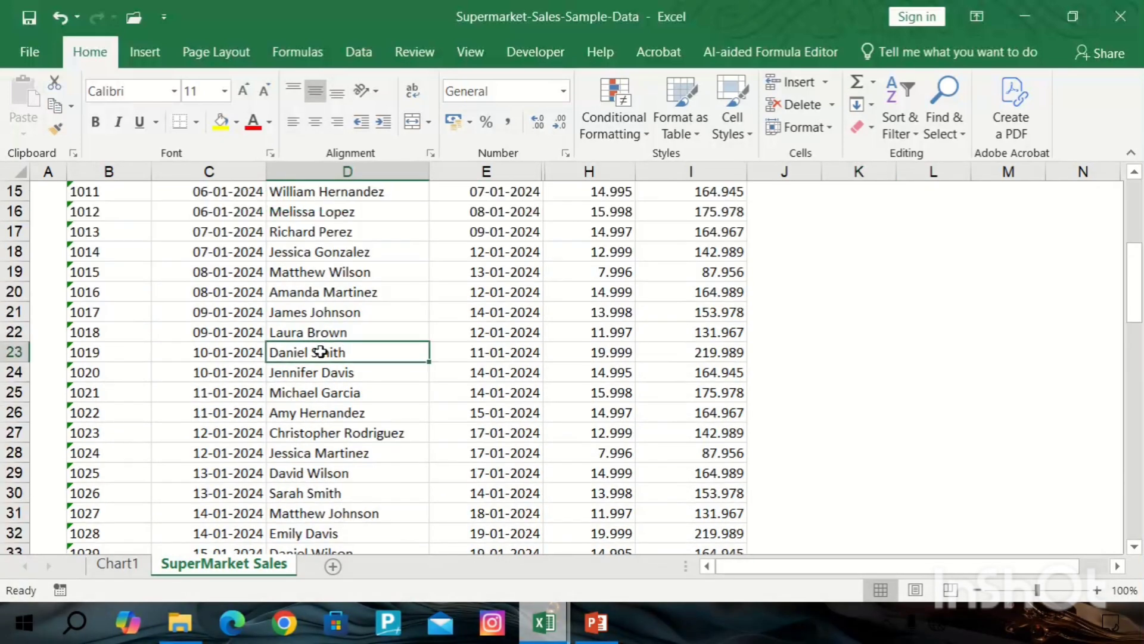
key(ctrl+c)
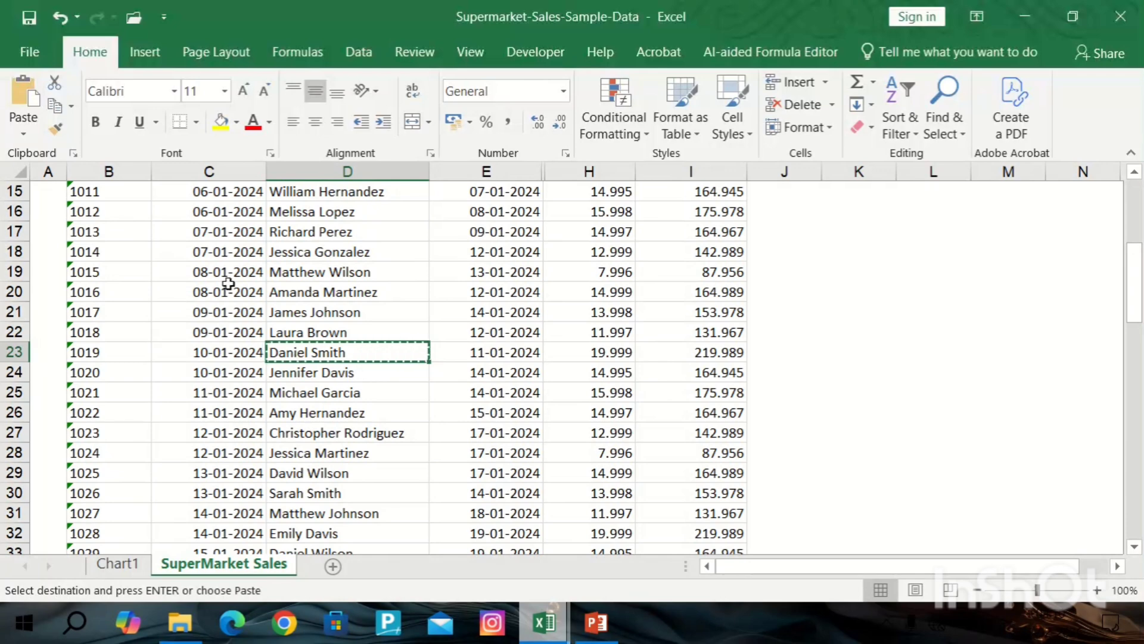
click(74, 153)
click(613, 376)
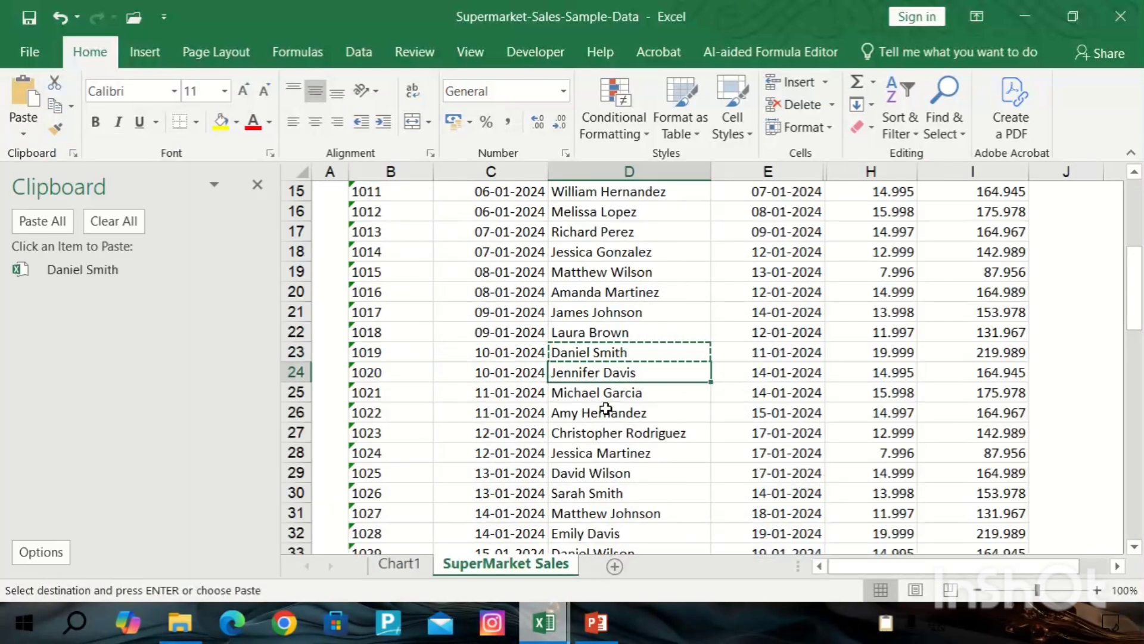
key(ctrl+c)
Copy four more customer names from further down the Customer Name column into the Office Clipboard.
click(596, 434)
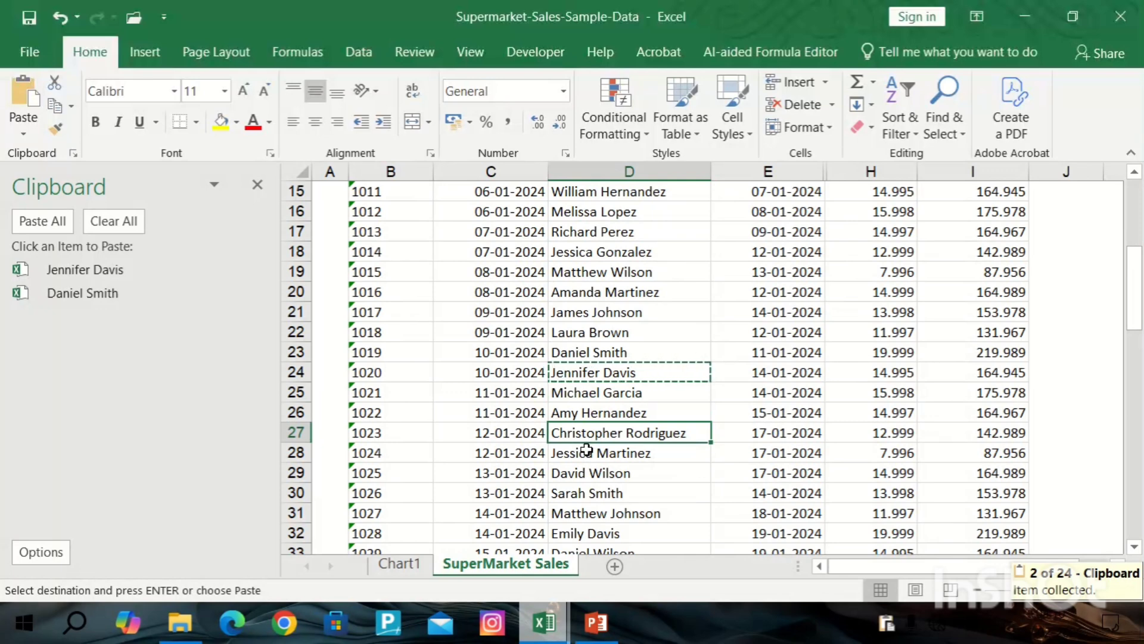
key(ctrl+c)
scroll(590, 417, down, 5)
click(590, 408)
key(ctrl+c)
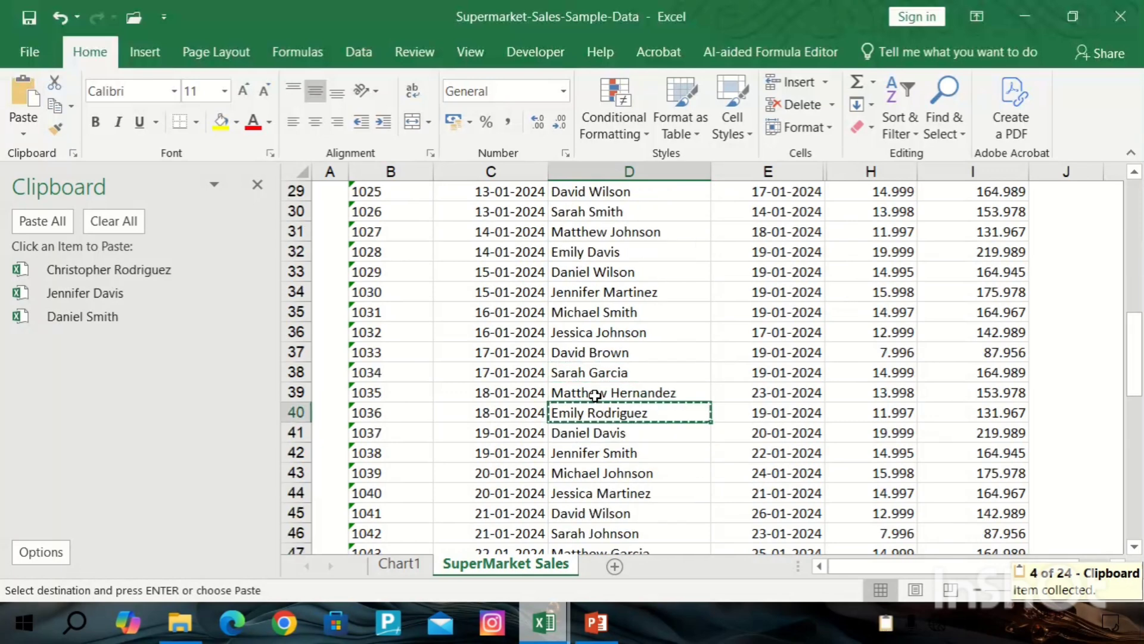
scroll(594, 396, down, 5)
click(590, 390)
key(ctrl+c)
scroll(596, 396, down, 5)
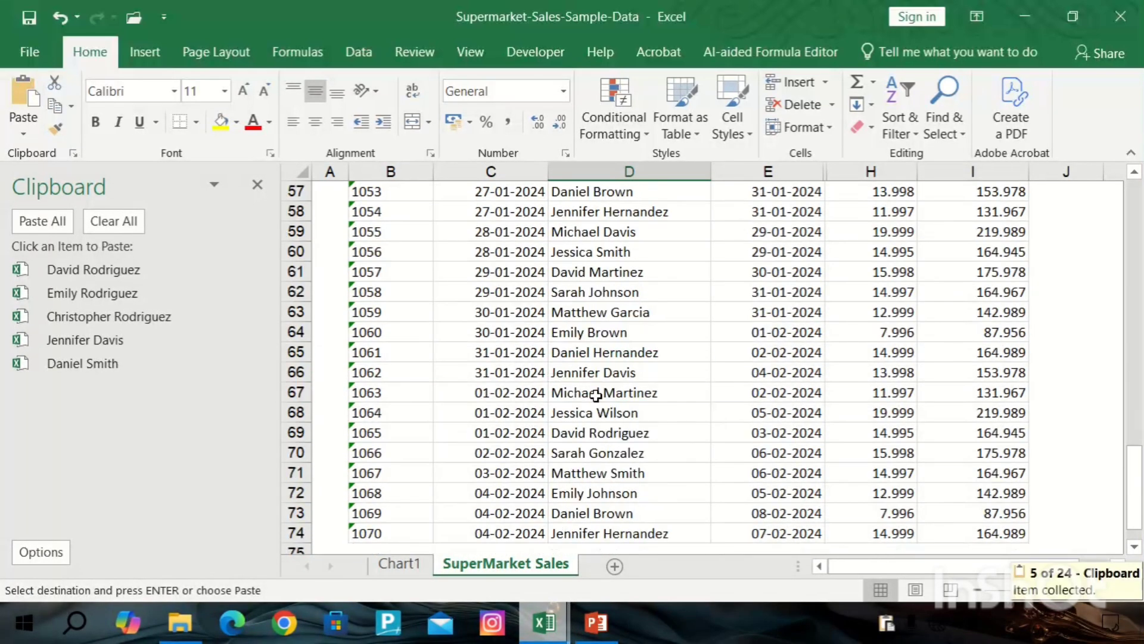
click(596, 393)
key(ctrl+c)
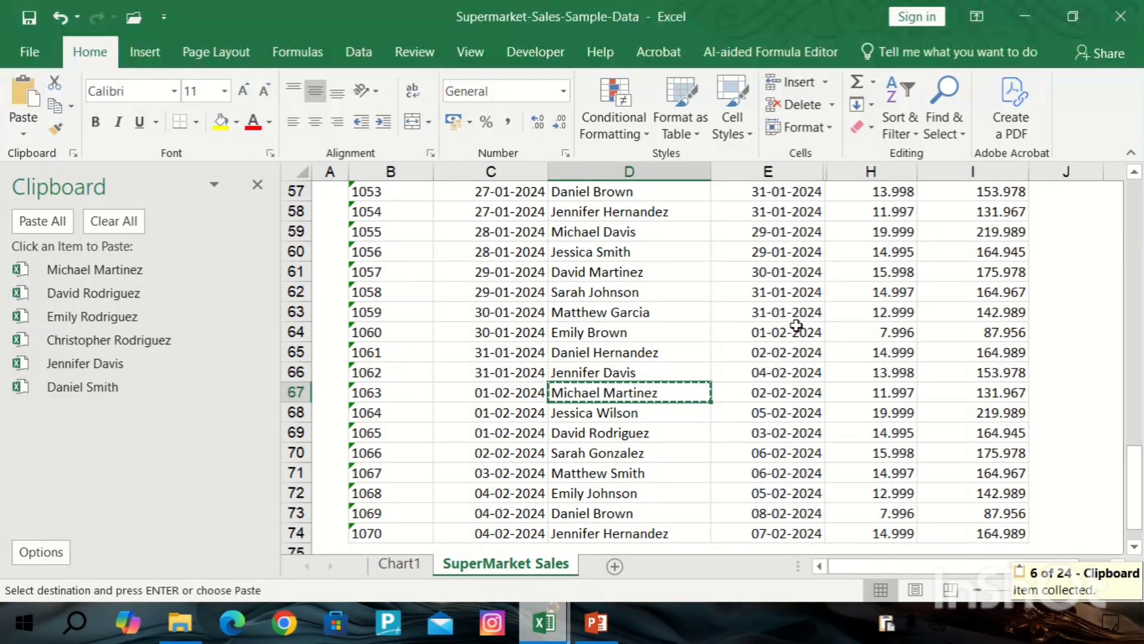
Paste all collected clipboard items into column K starting at K5.
click(1064, 290)
key(Right)
key(Right)
key(Right)
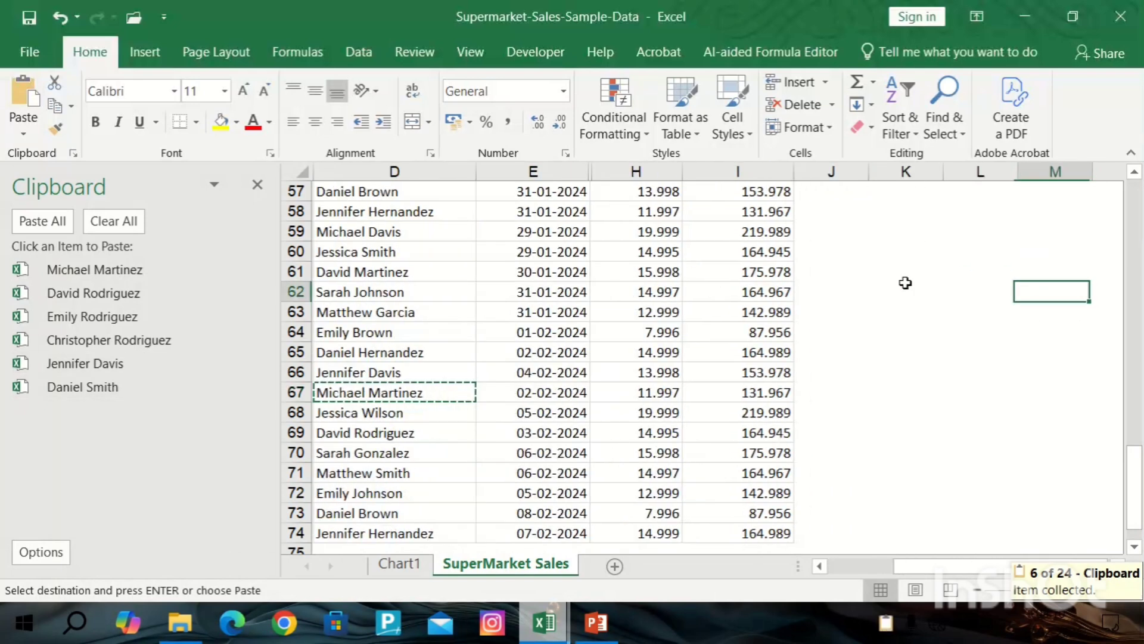
scroll(692, 304, up, 19)
click(685, 301)
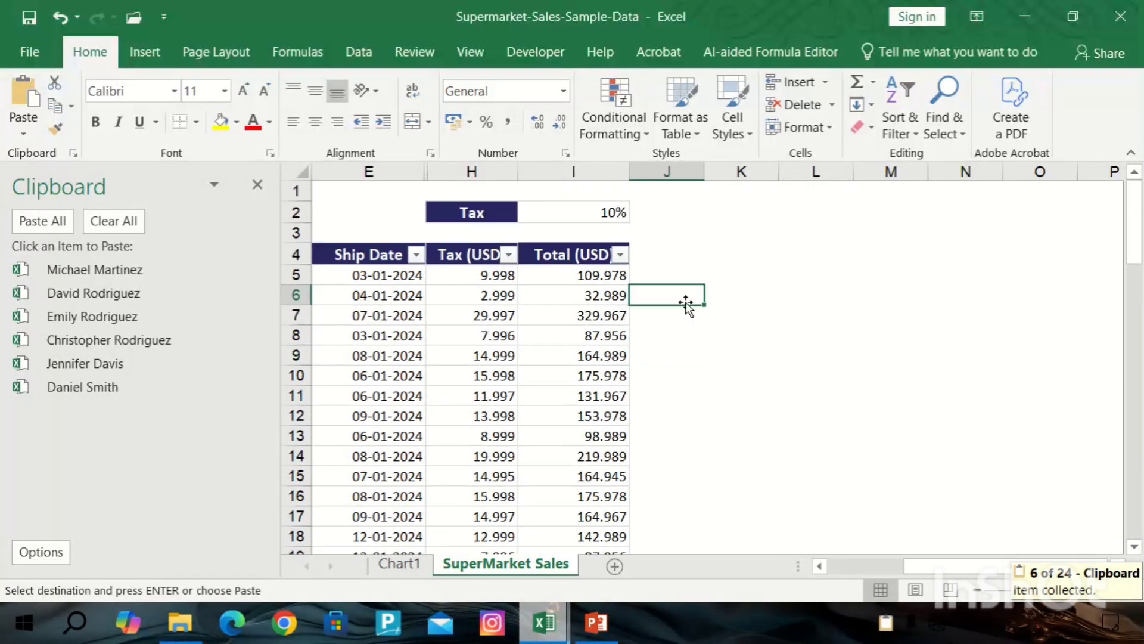
click(685, 279)
click(749, 276)
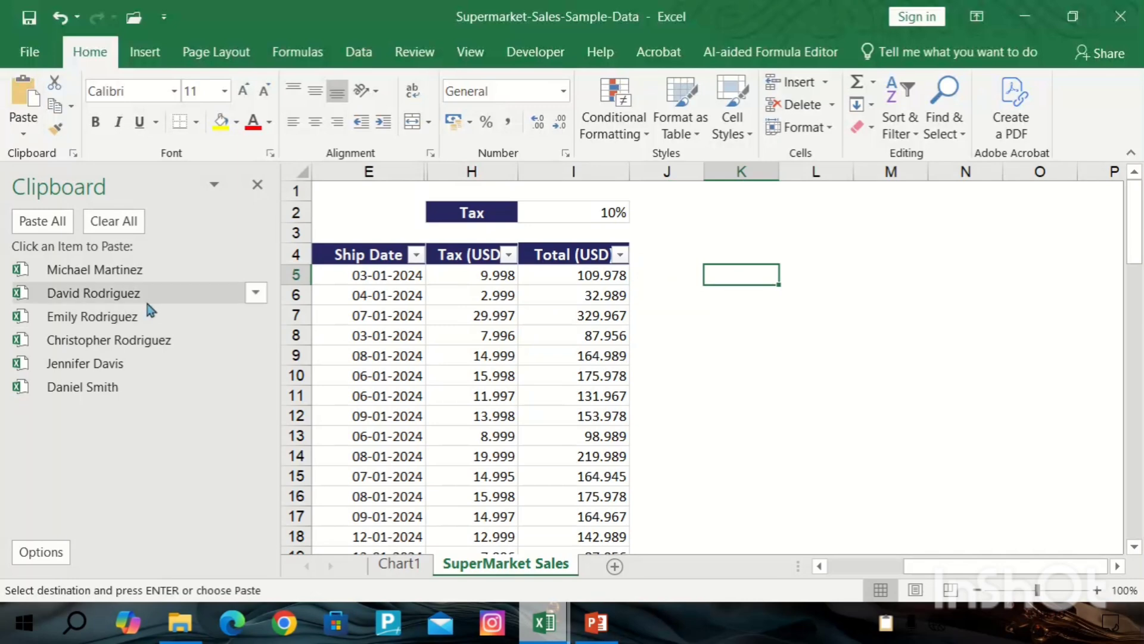
click(42, 221)
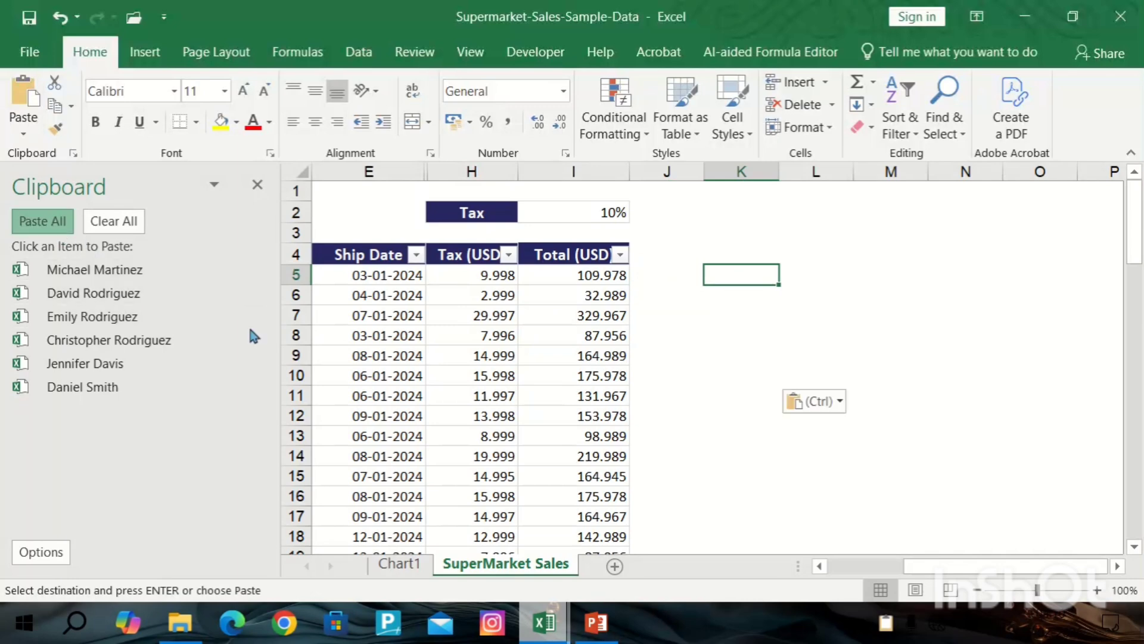
Paste the third clipboard item over K5 and close the Clipboard pane.
click(64, 552)
click(109, 340)
click(256, 185)
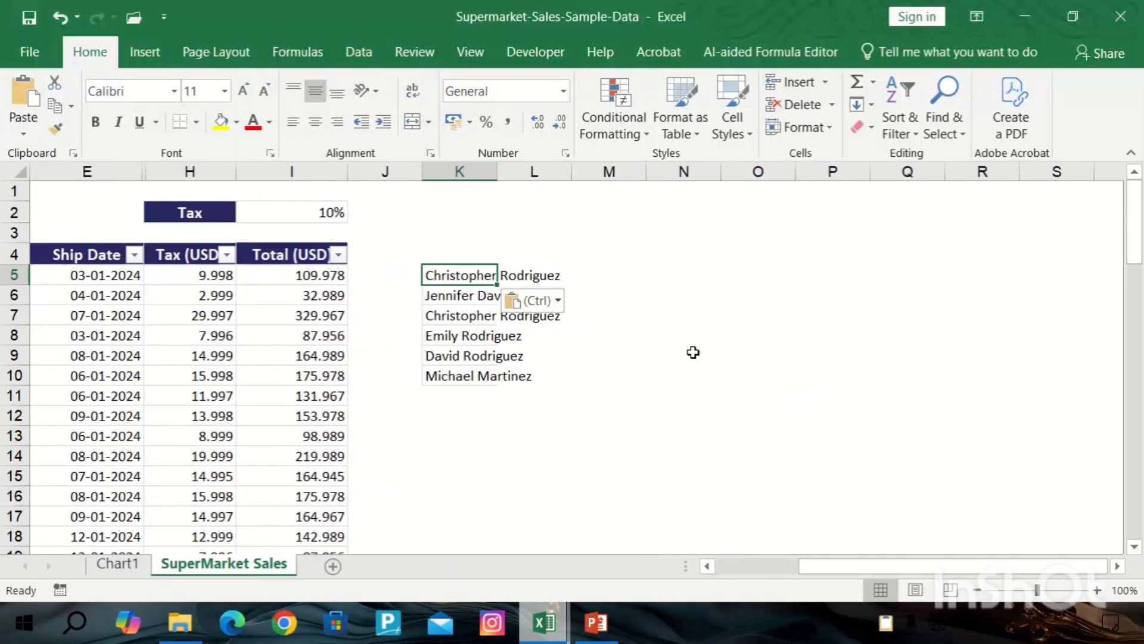
click(519, 335)
click(447, 278)
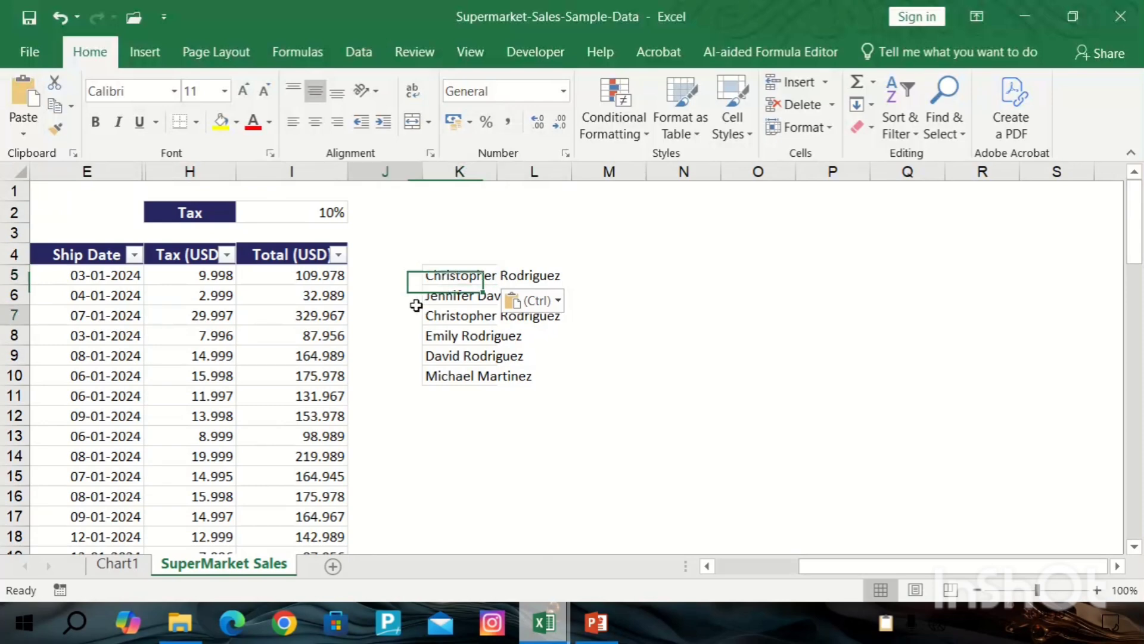
click(415, 305)
key(Left)
key(Left)
key(Left)
key(Left)
key(Left)
key(Left)
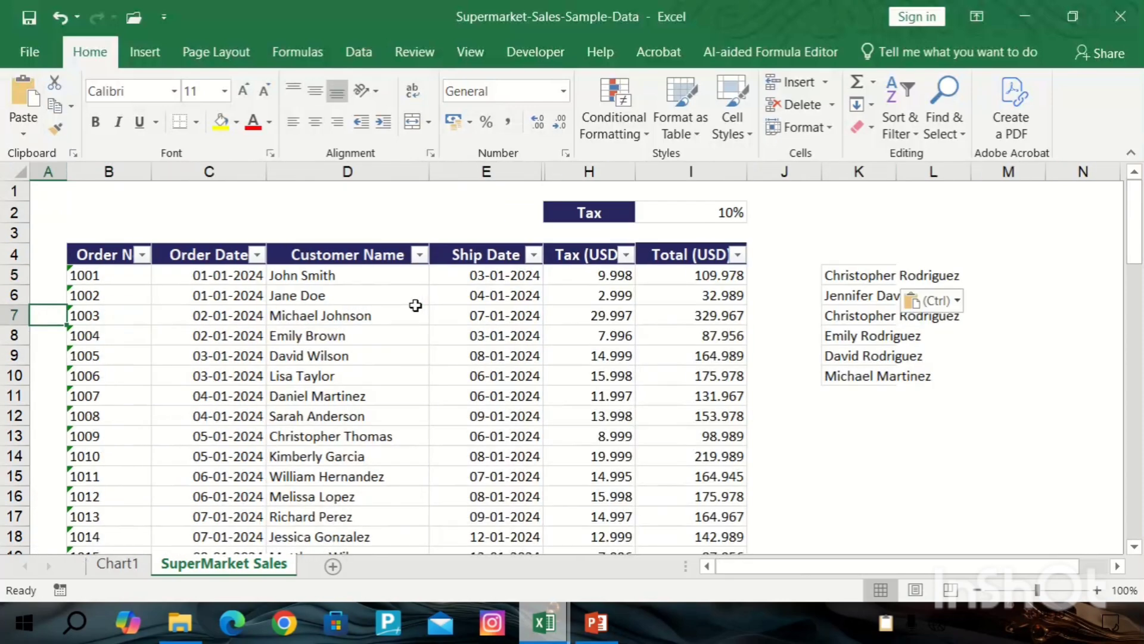
Delete the empty column A of the sheet.
click(880, 280)
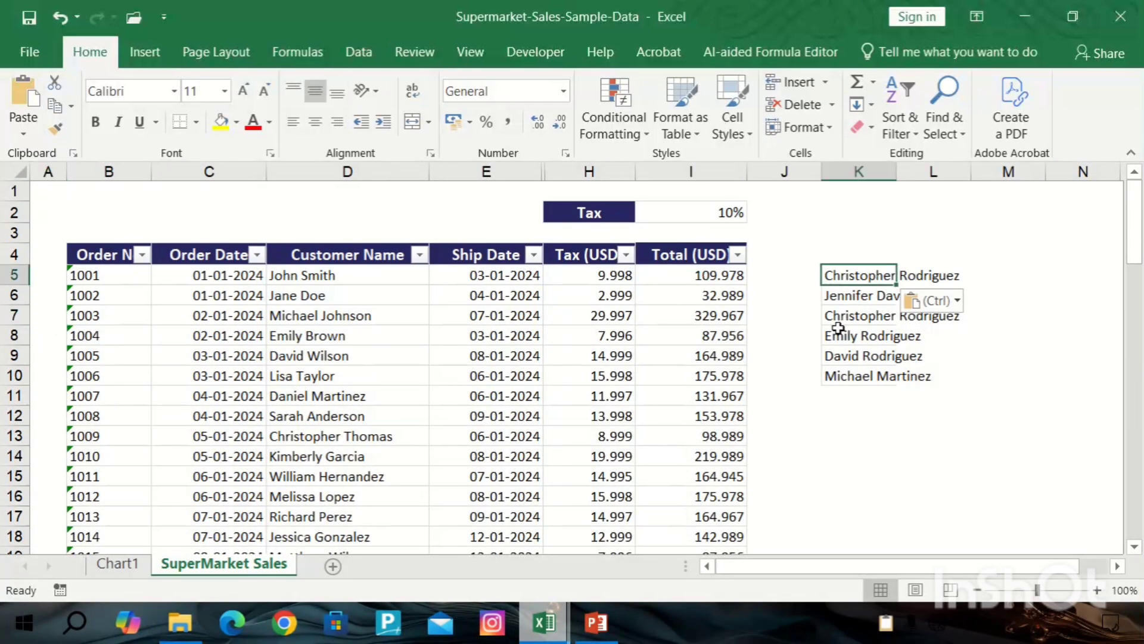
key(ctrl)
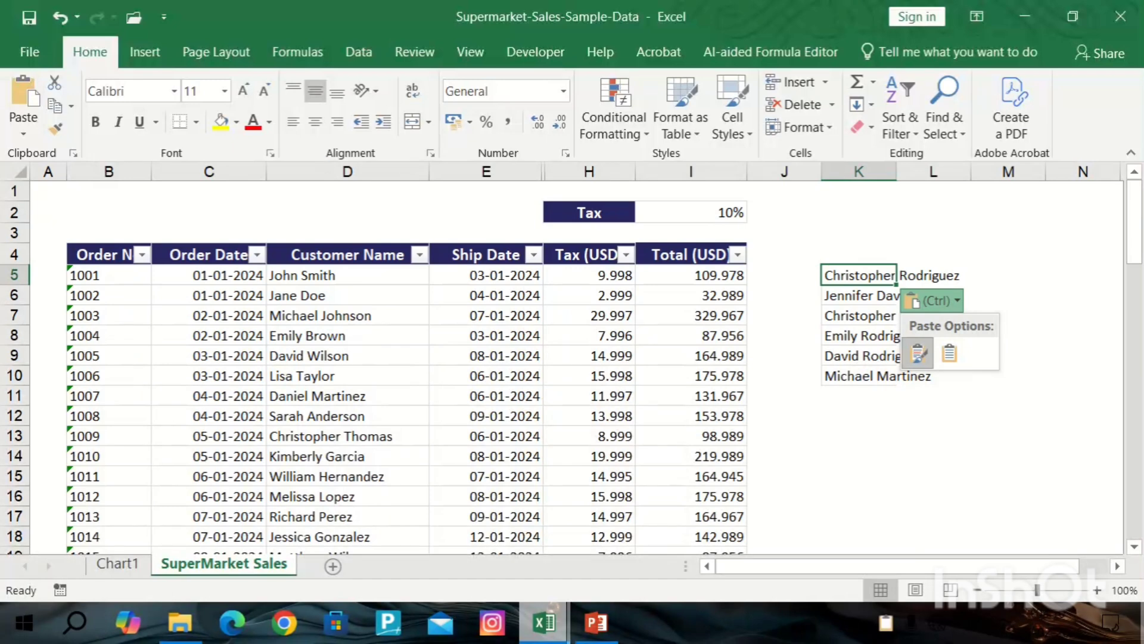
click(49, 172)
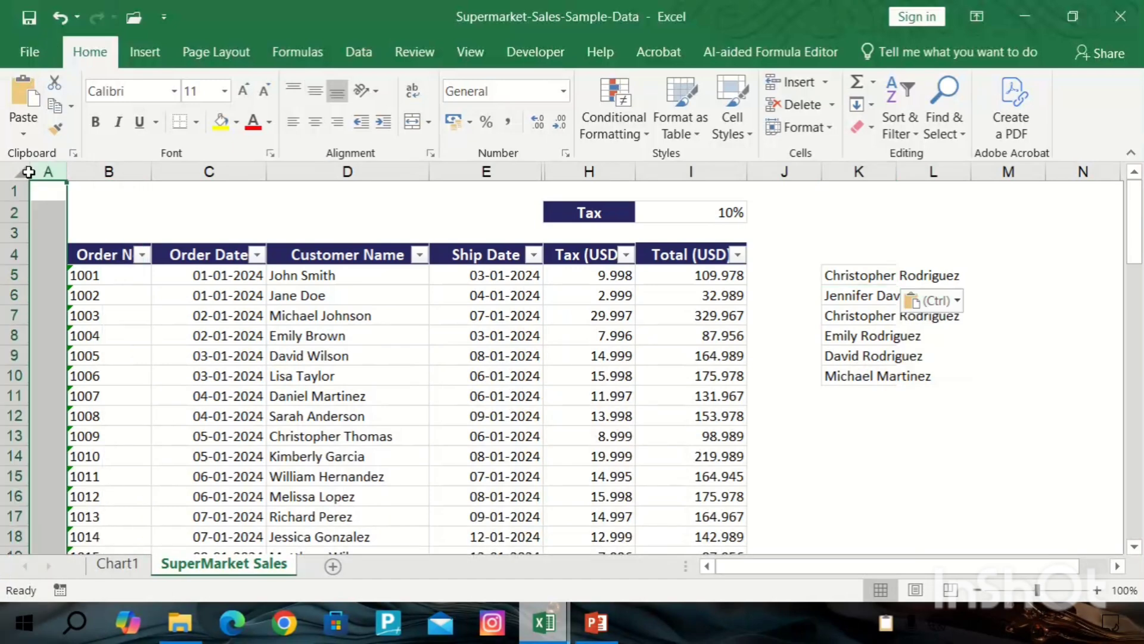
key(ctrl+minus)
Autofit the width of the column holding the pasted customer names.
click(854, 322)
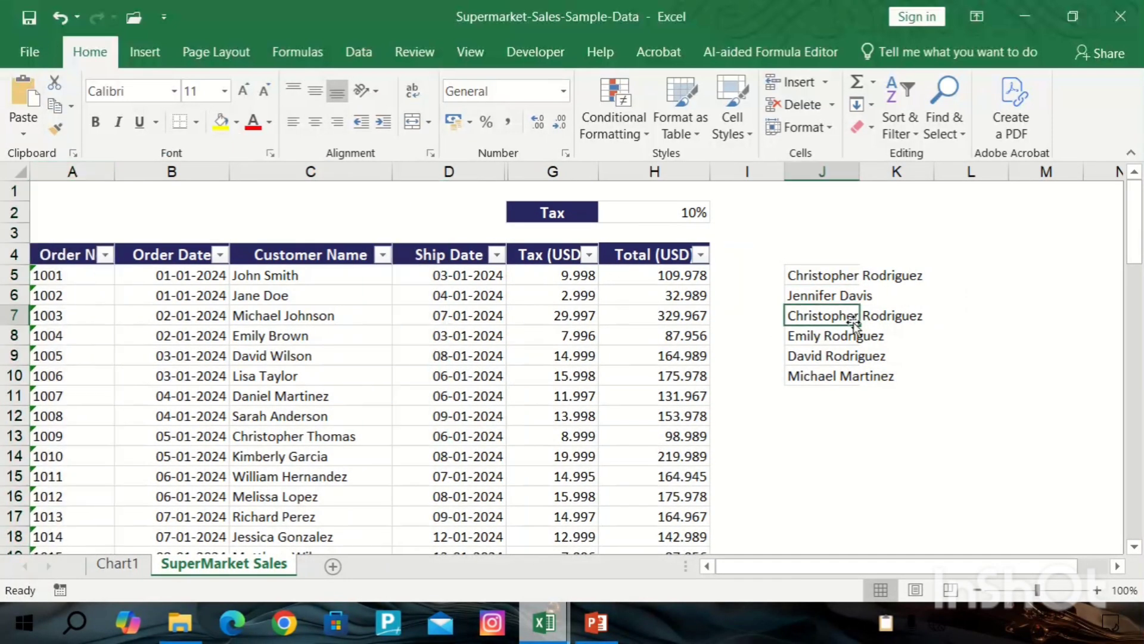
key(ctrl+a)
key(alt)
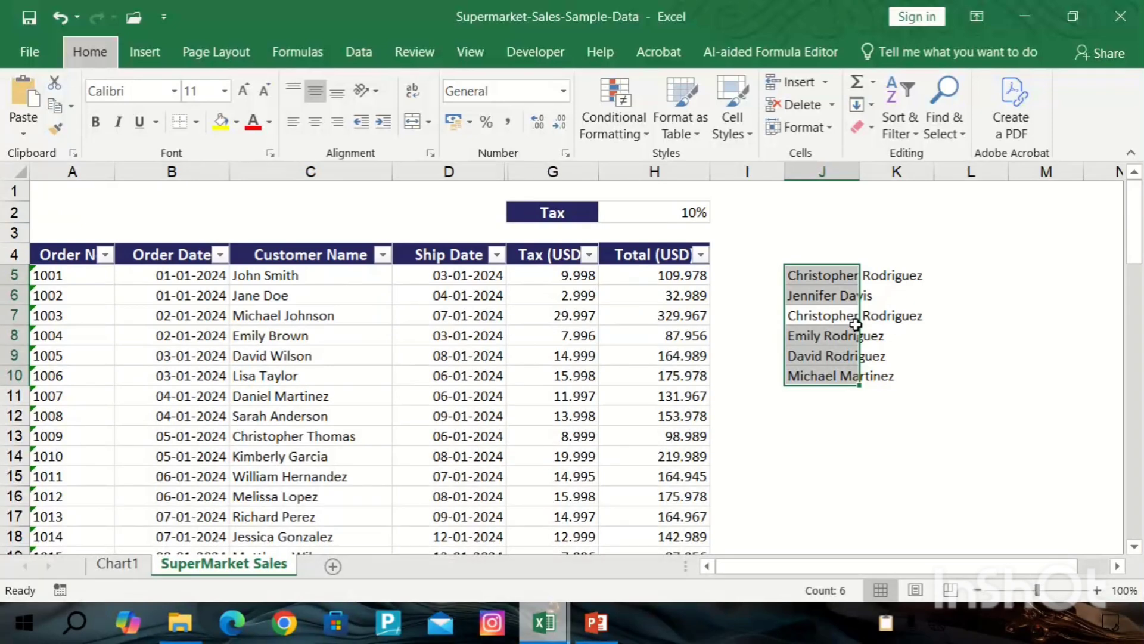
key(h)
key(o)
key(i)
click(940, 395)
click(956, 274)
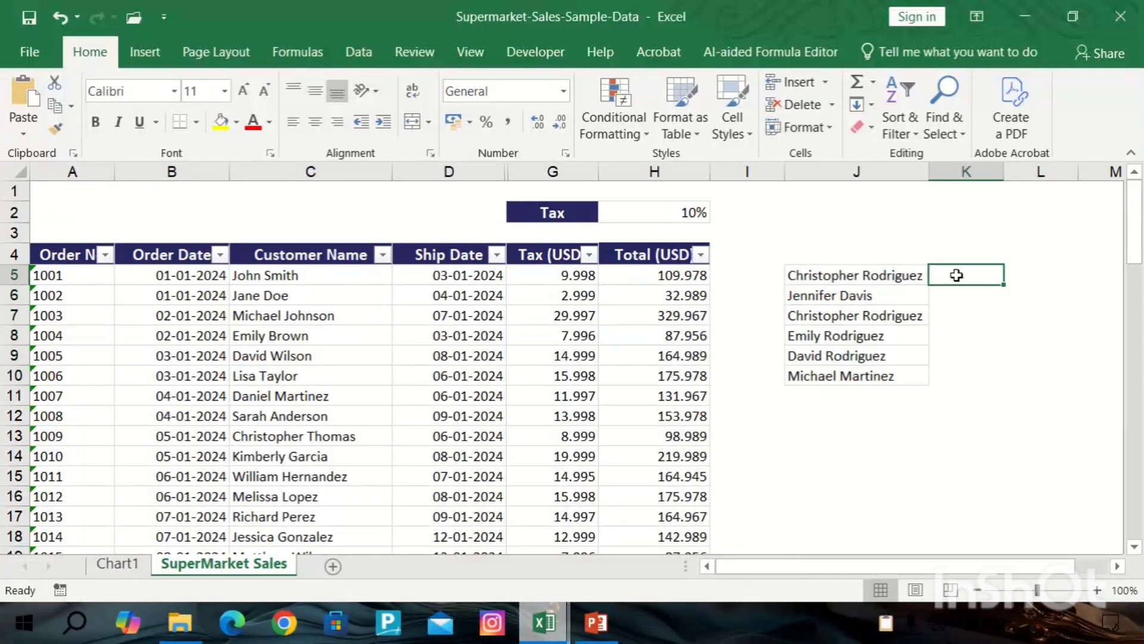
click(809, 249)
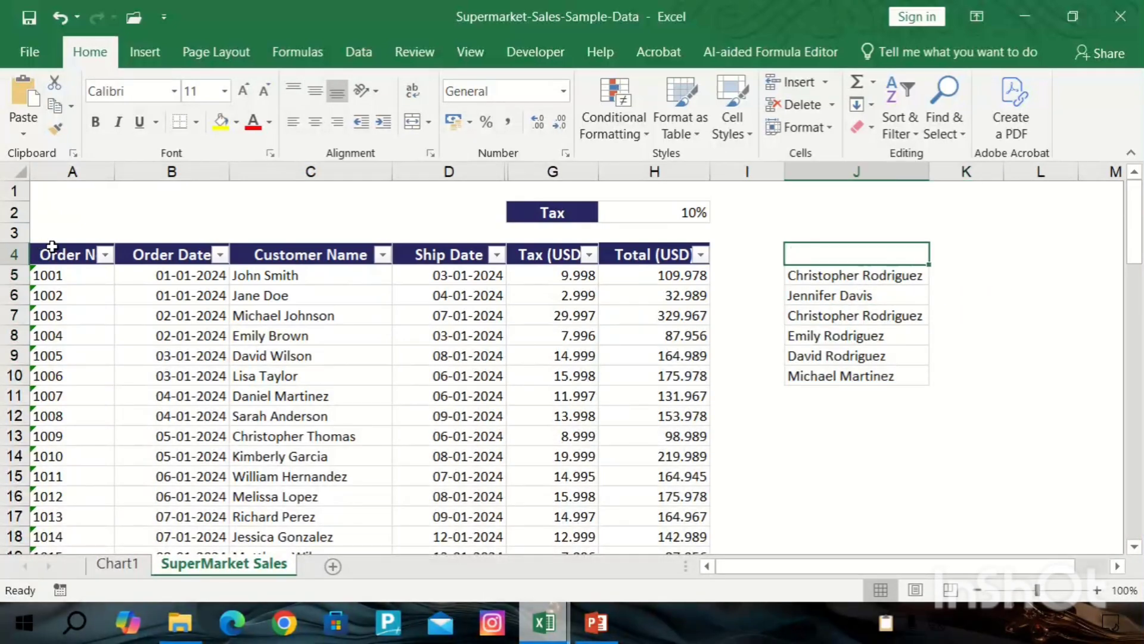
Copy the Customer Name header into J4 above the collected names.
click(298, 253)
key(ctrl+c)
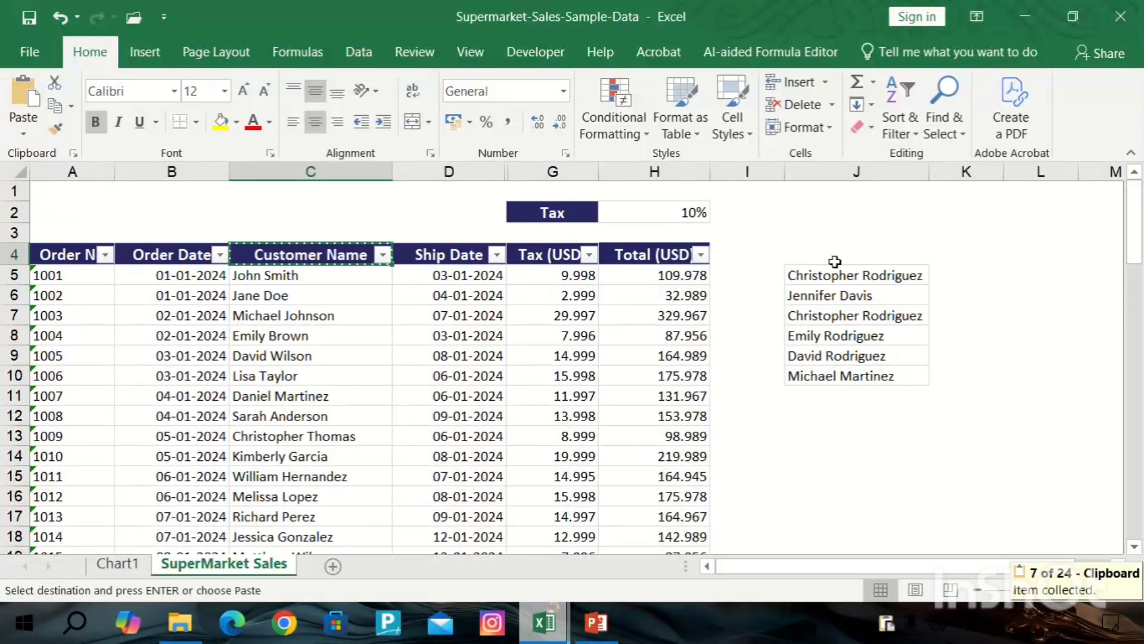
click(835, 256)
key(ctrl+v)
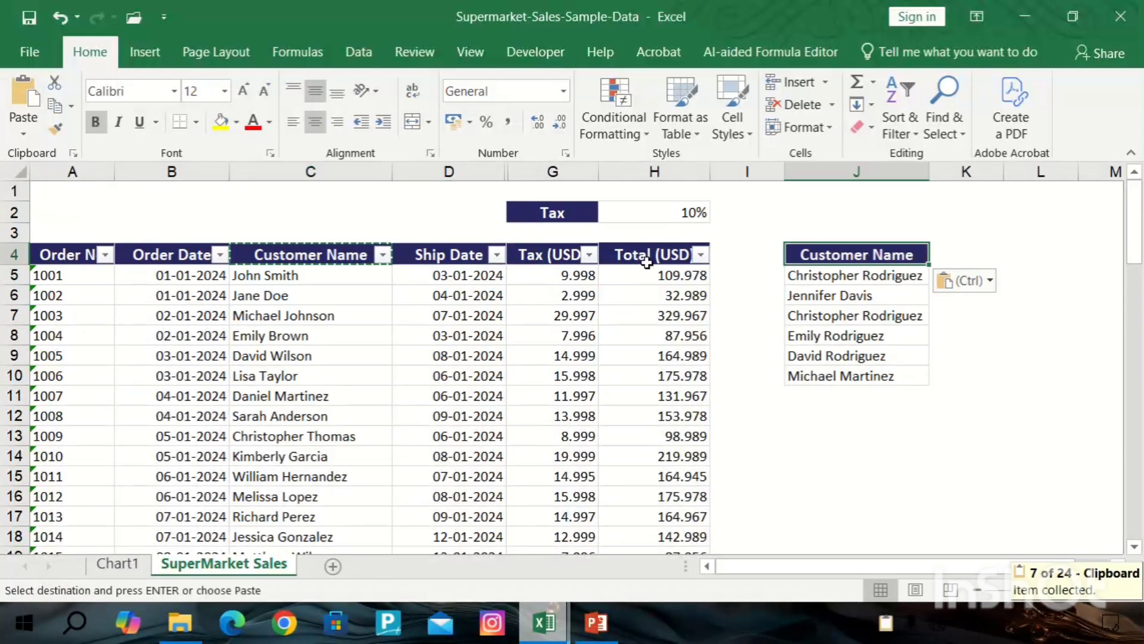
Copy the Total (USD) header into K4 and autofit column K.
click(643, 261)
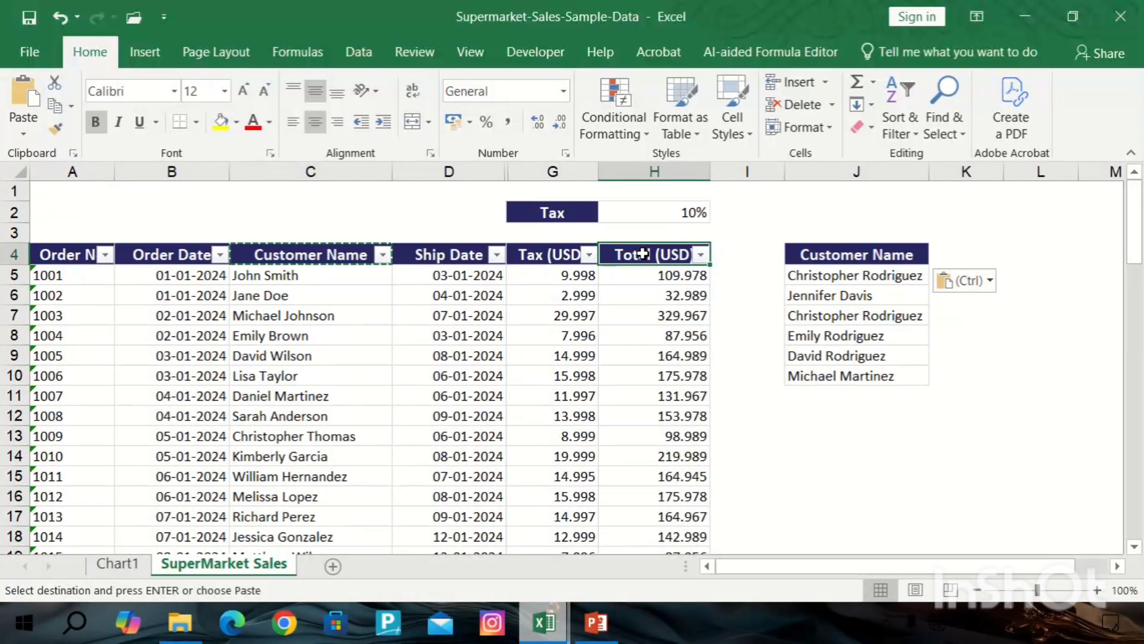
key(ctrl+c)
click(948, 252)
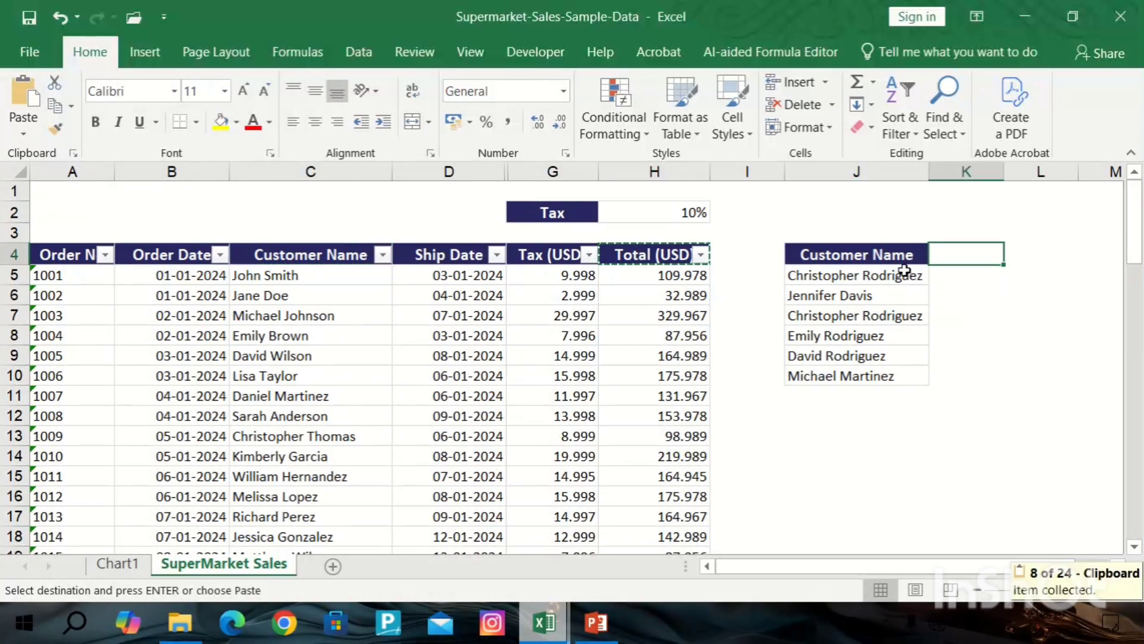
key(ctrl+v)
click(949, 275)
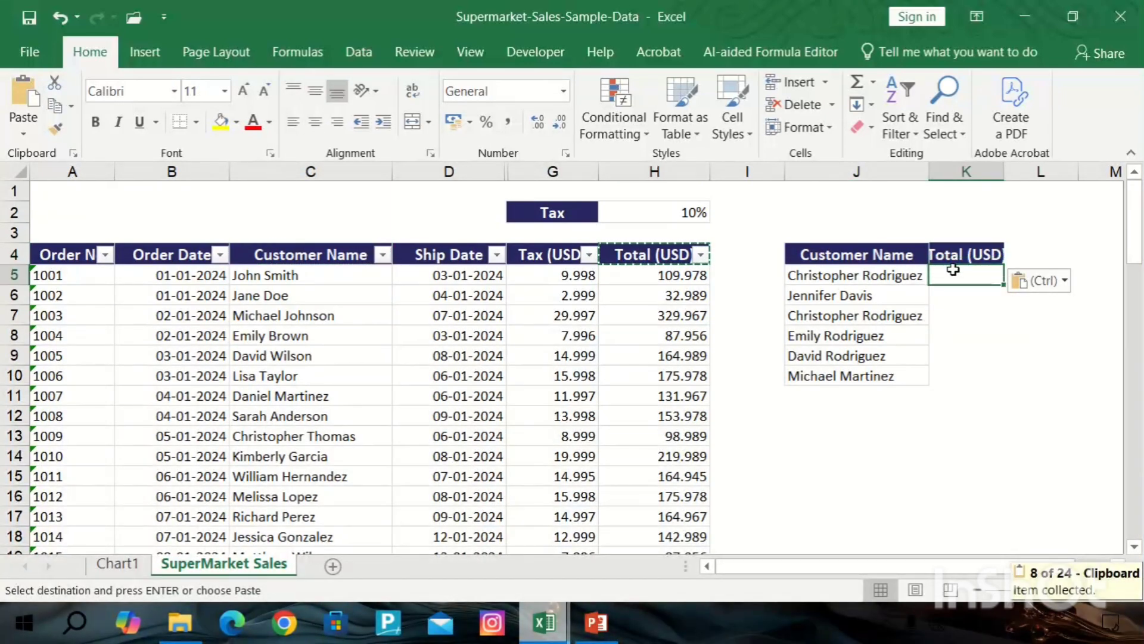
double_click(1003, 171)
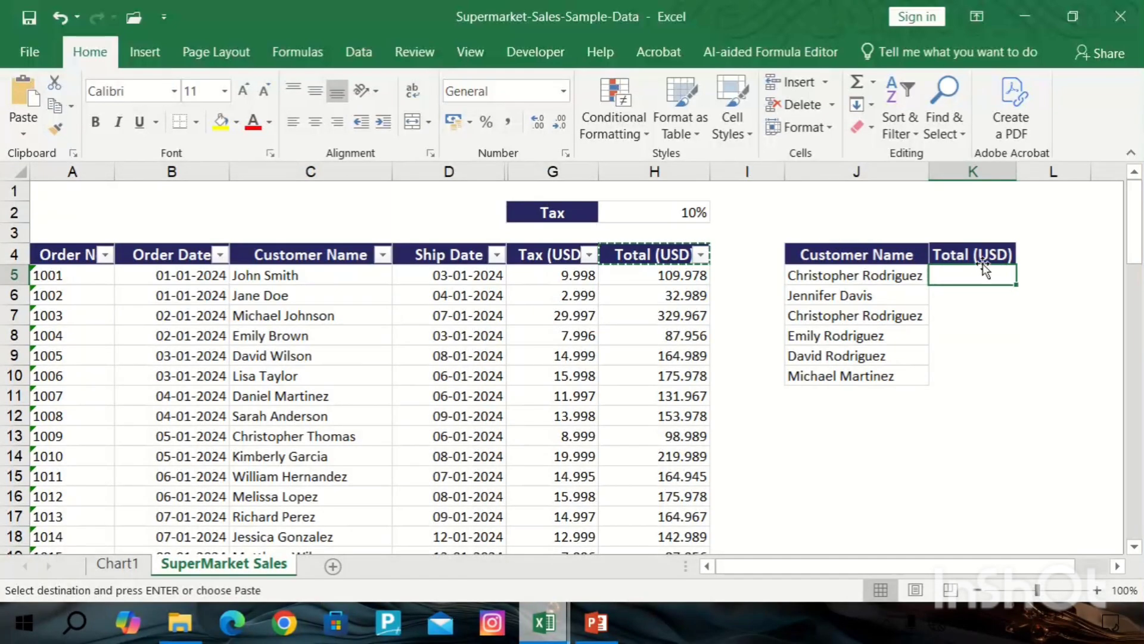
Start a VLOOKUP formula in K5 using J5 as the lookup value.
text(=)
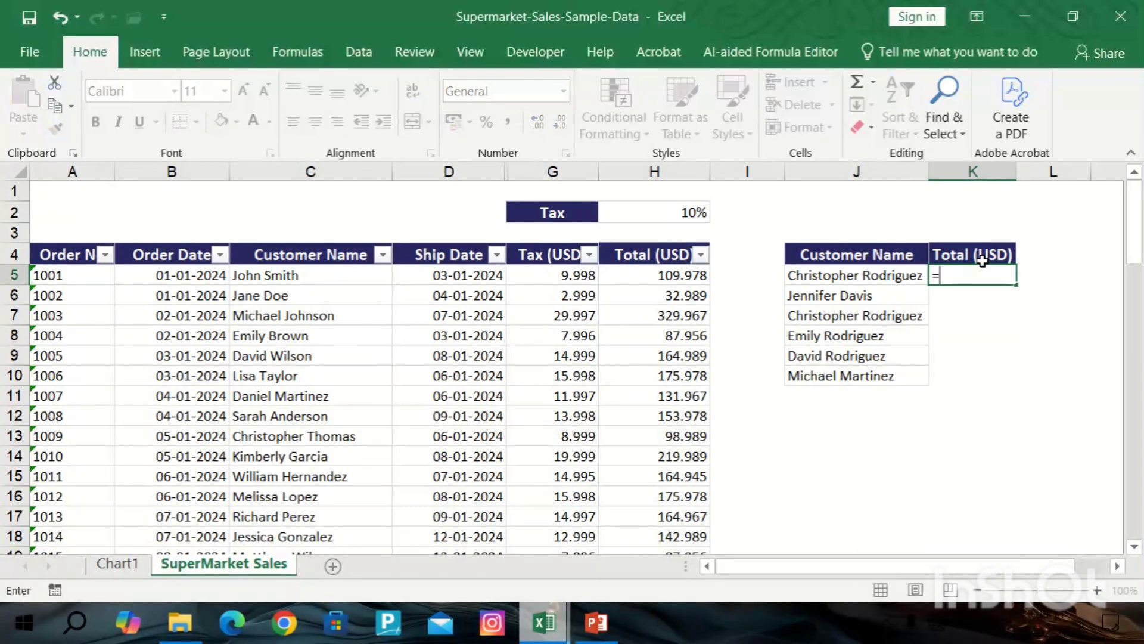
text(vl)
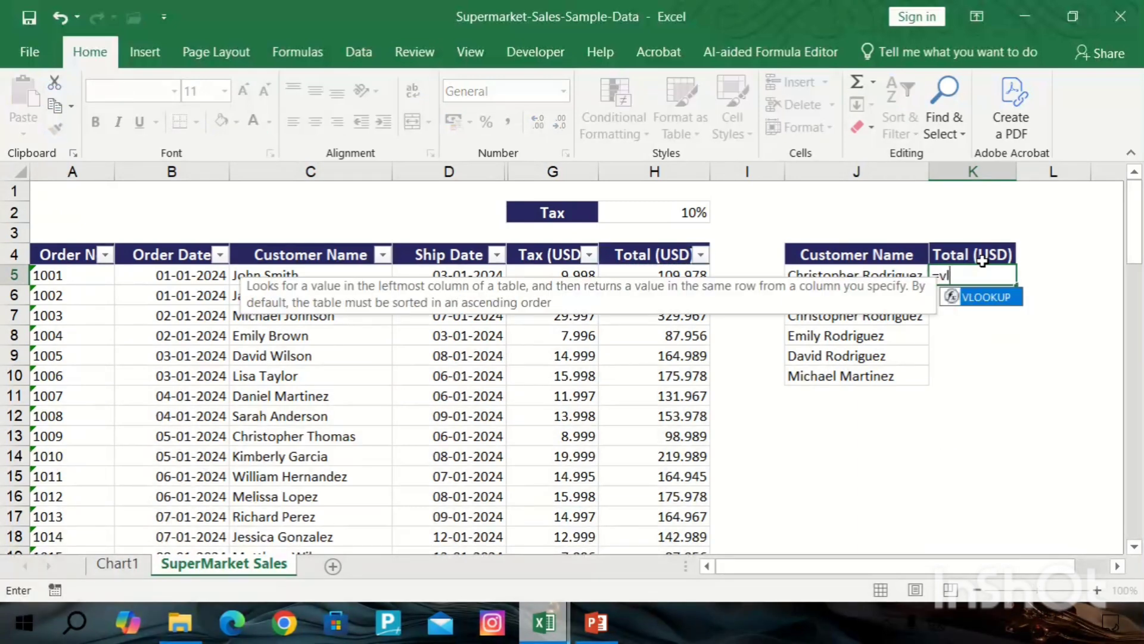
key(Tab)
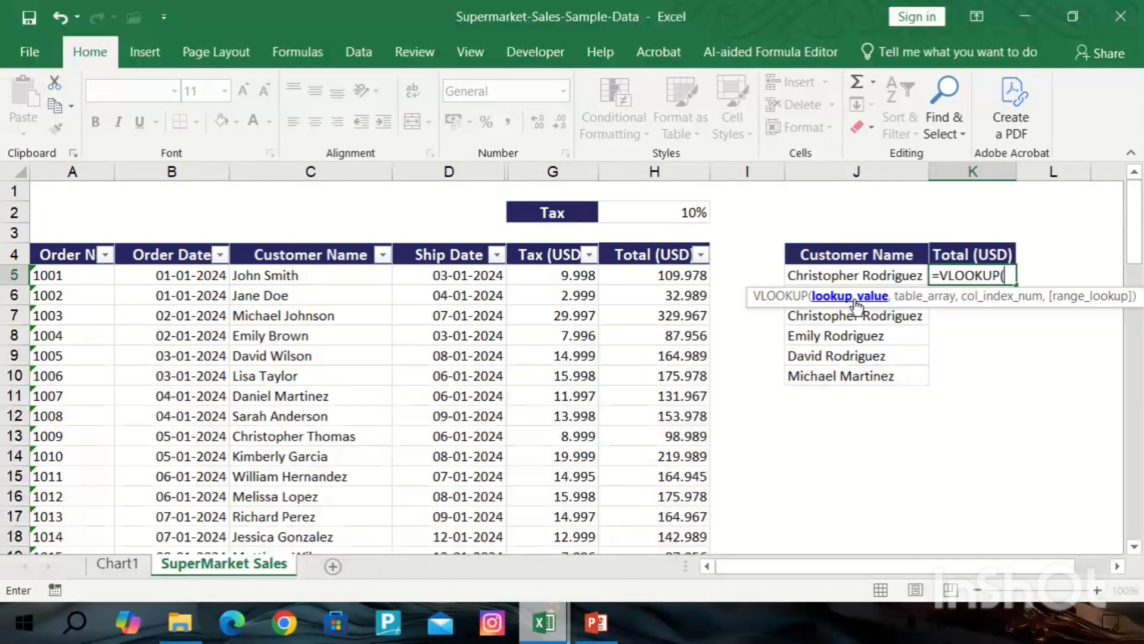
click(873, 273)
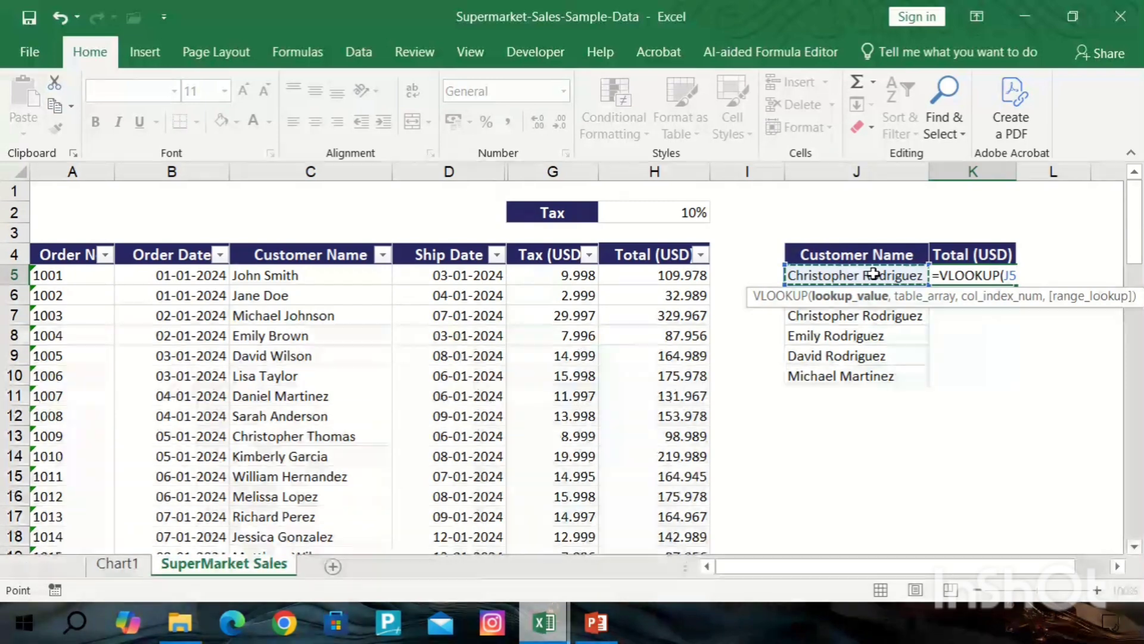
text(,)
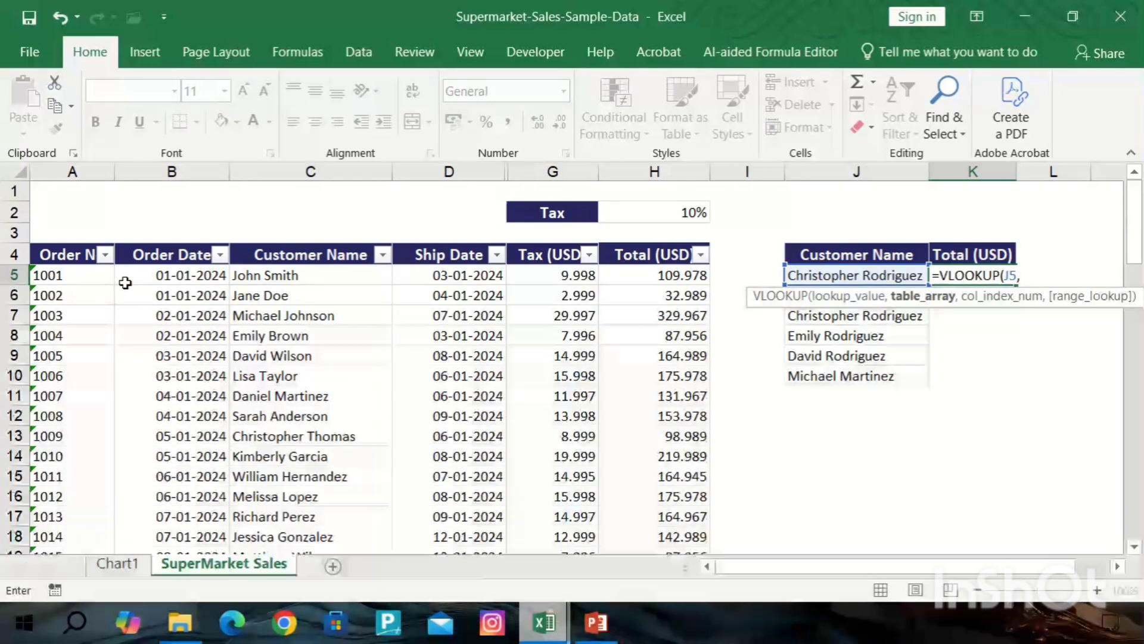
drag(77, 250, 677, 303)
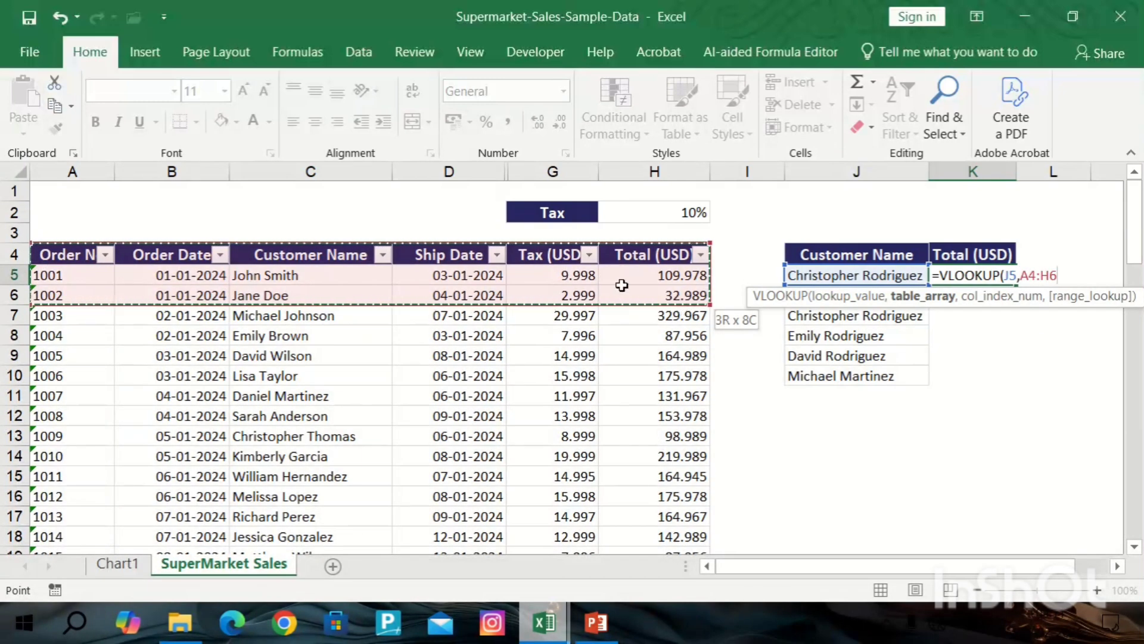
key(BackSpace)
key(BackSpace)
key(BackSpace)
key(BackSpace)
key(BackSpace)
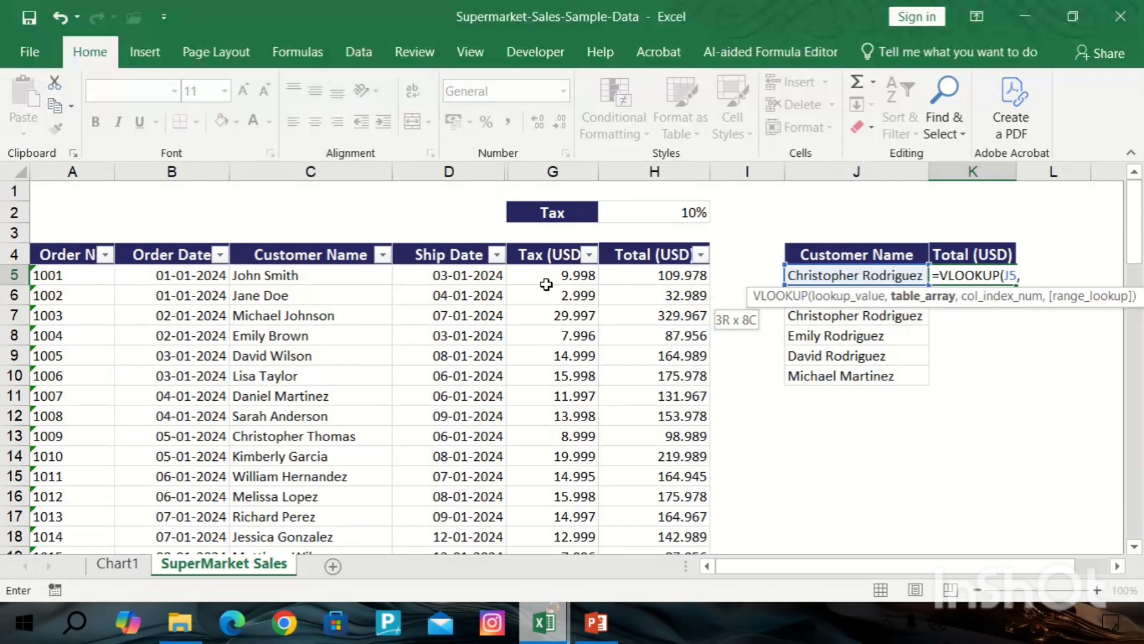
click(337, 255)
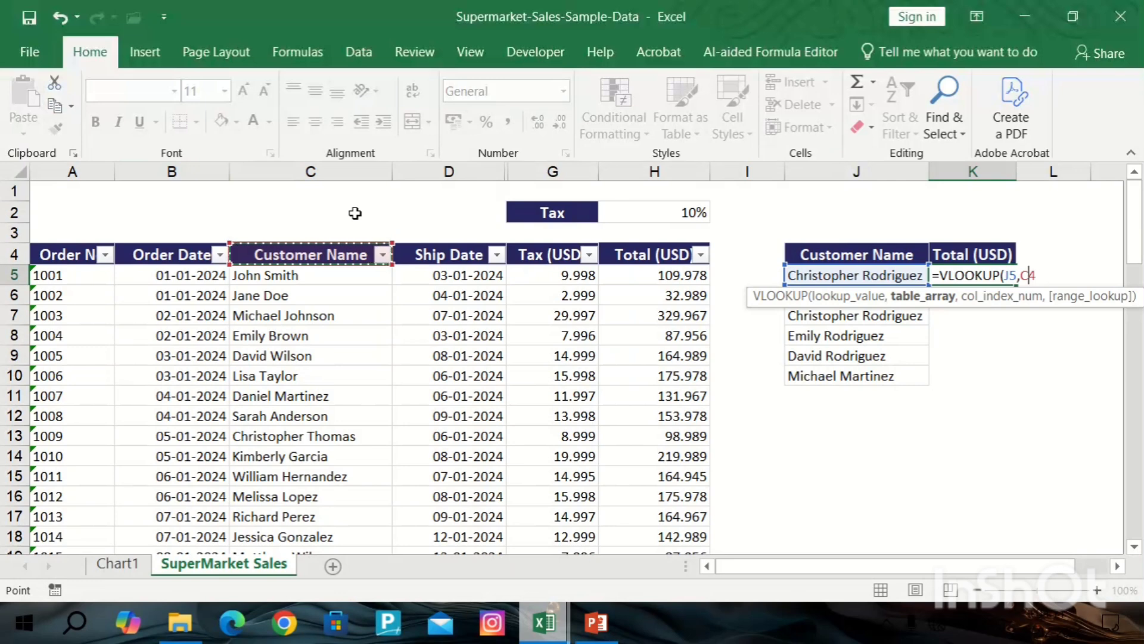
key(BackSpace)
key(BackSpace)
key(BackSpace)
key(BackSpace)
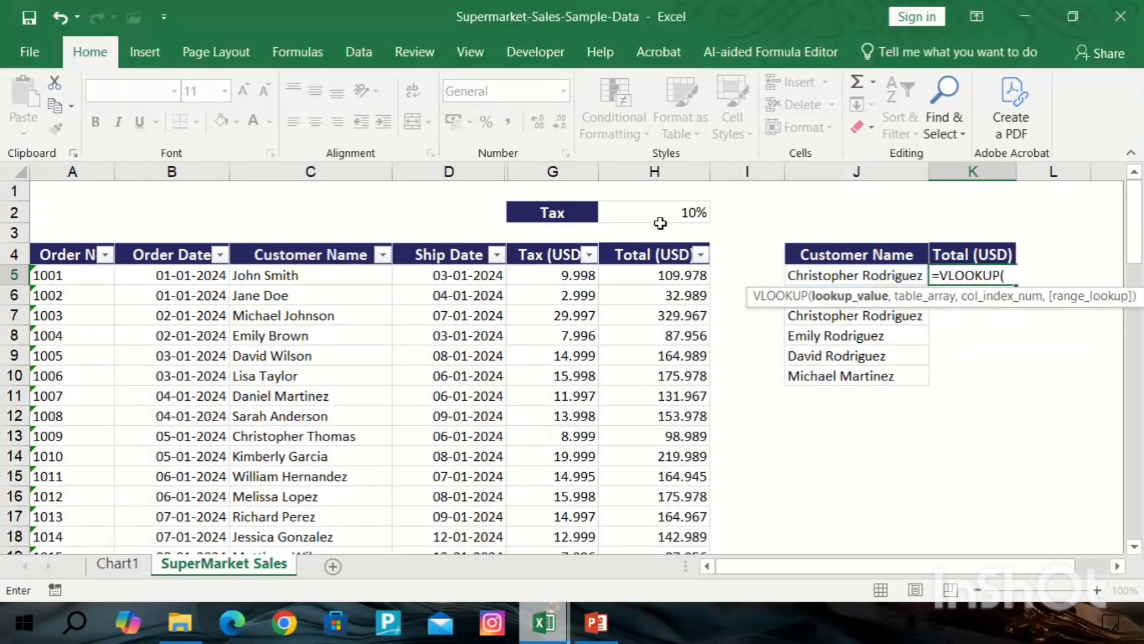
click(846, 274)
text(,)
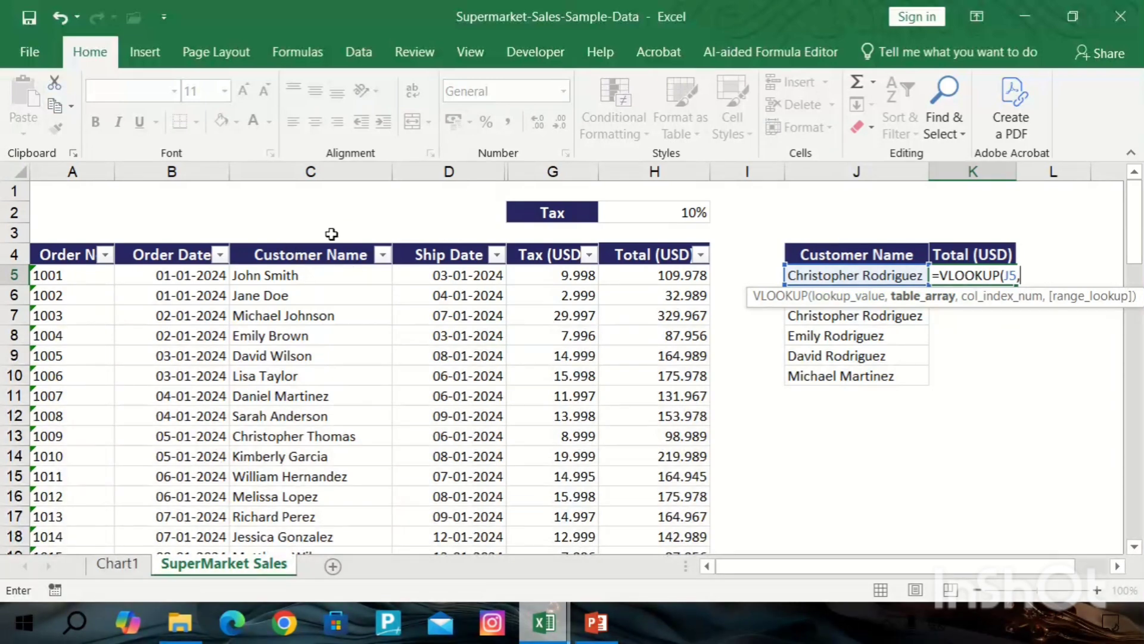
Try to add C4:H74 as the table array and a column index, then abandon the formula entry.
drag(332, 256, 673, 493)
scroll(733, 411, up, 19)
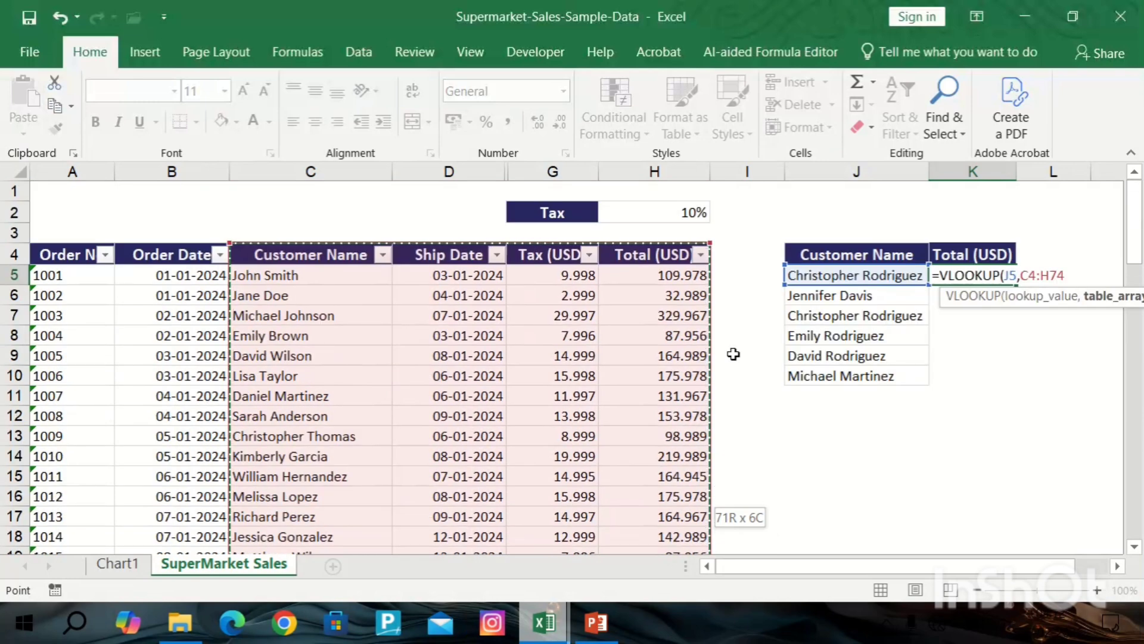
text(,)
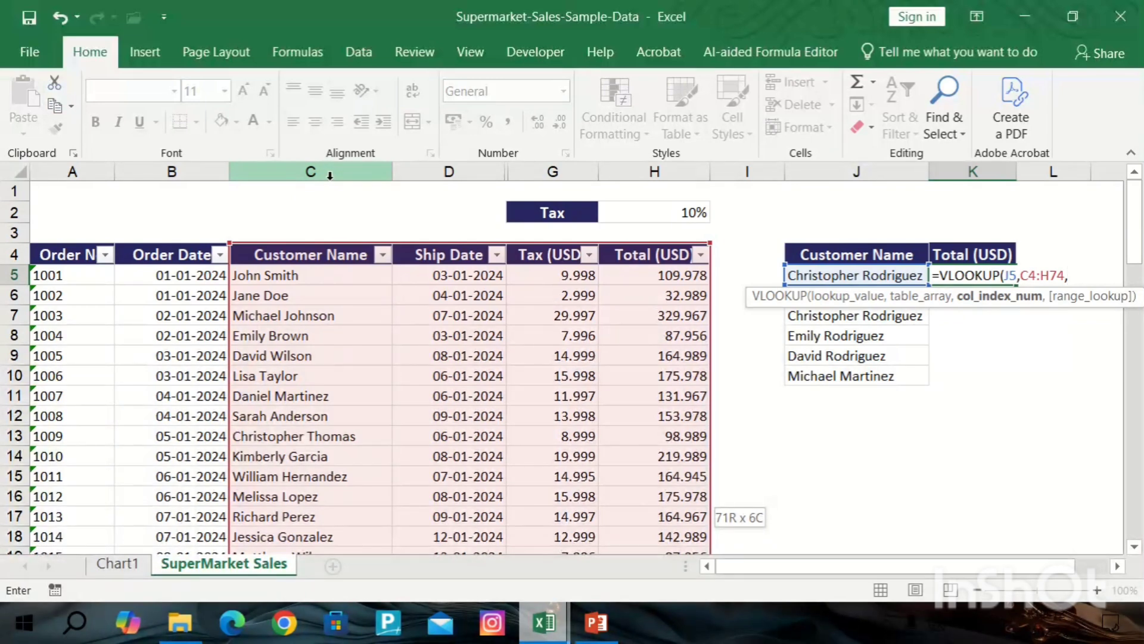
click(505, 173)
key(BackSpace)
key(BackSpace)
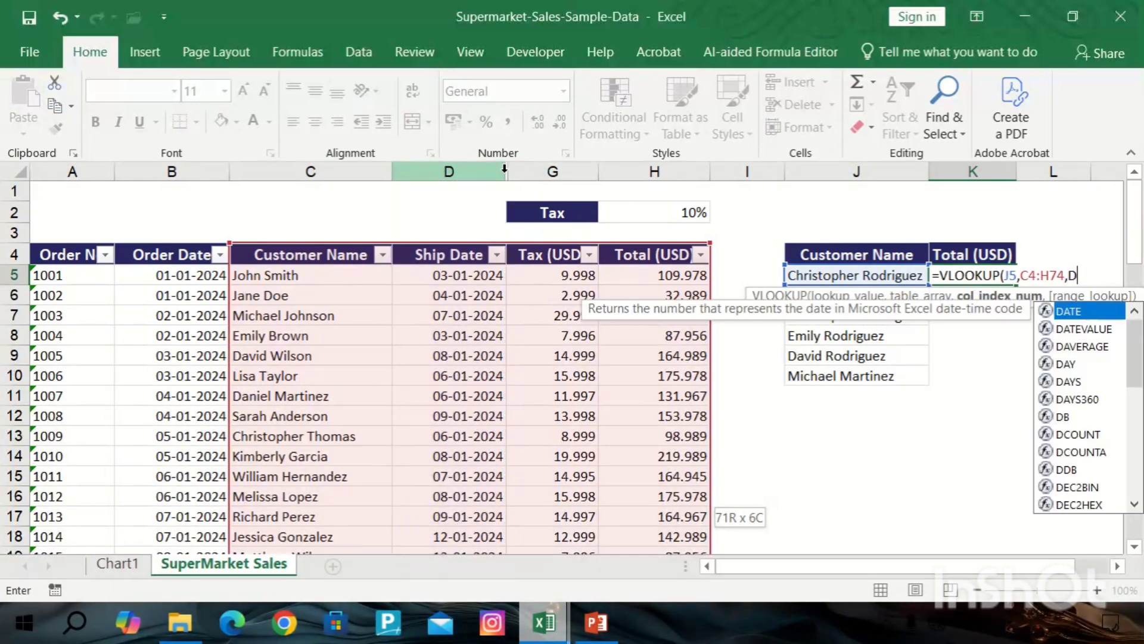
key(BackSpace)
key(BackSpace)
key(BackSpace)
key(BackSpace)
key(BackSpace)
key(BackSpace)
key(BackSpace)
key(BackSpace)
key(BackSpace)
key(BackSpace)
key(BackSpace)
key(BackSpace)
key(BackSpace)
key(BackSpace)
key(BackSpace)
key(BackSpace)
key(BackSpace)
key(BackSpace)
key(BackSpace)
key(BackSpace)
key(Return)
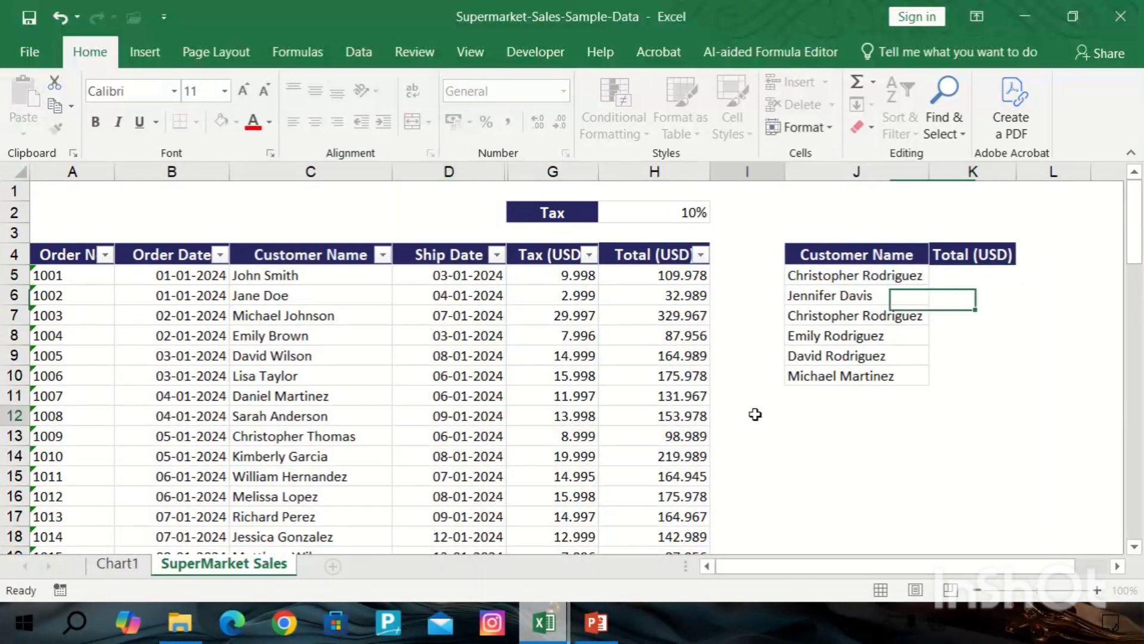
Unhide the hidden Retail Price and Order Quantity columns between Ship Date and Tax.
click(754, 414)
double_click(506, 172)
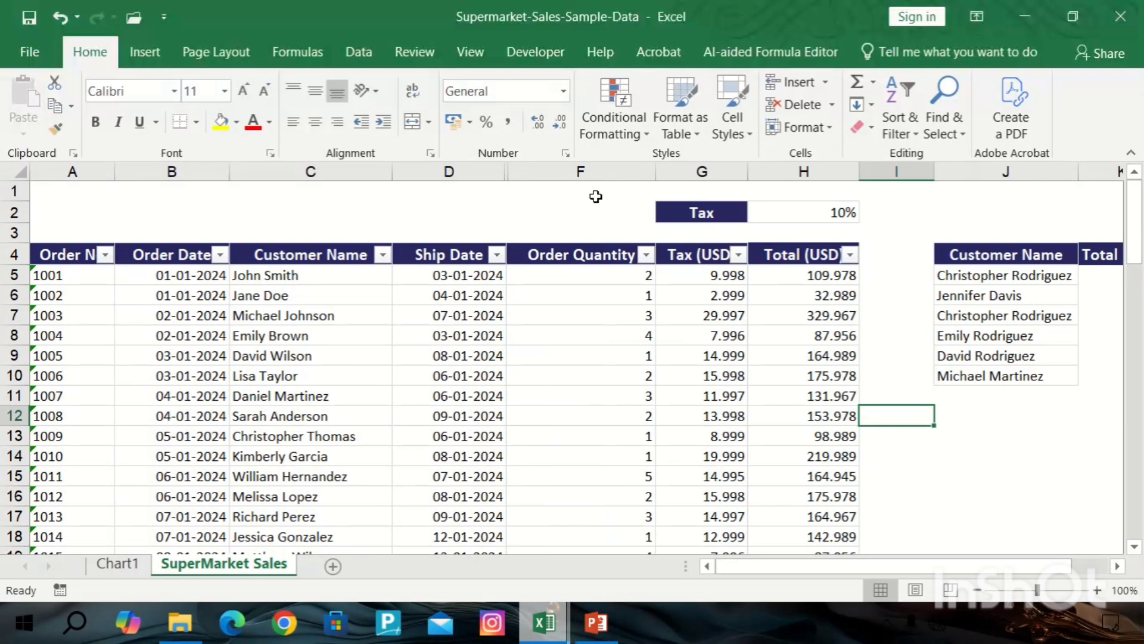
click(589, 173)
double_click(505, 170)
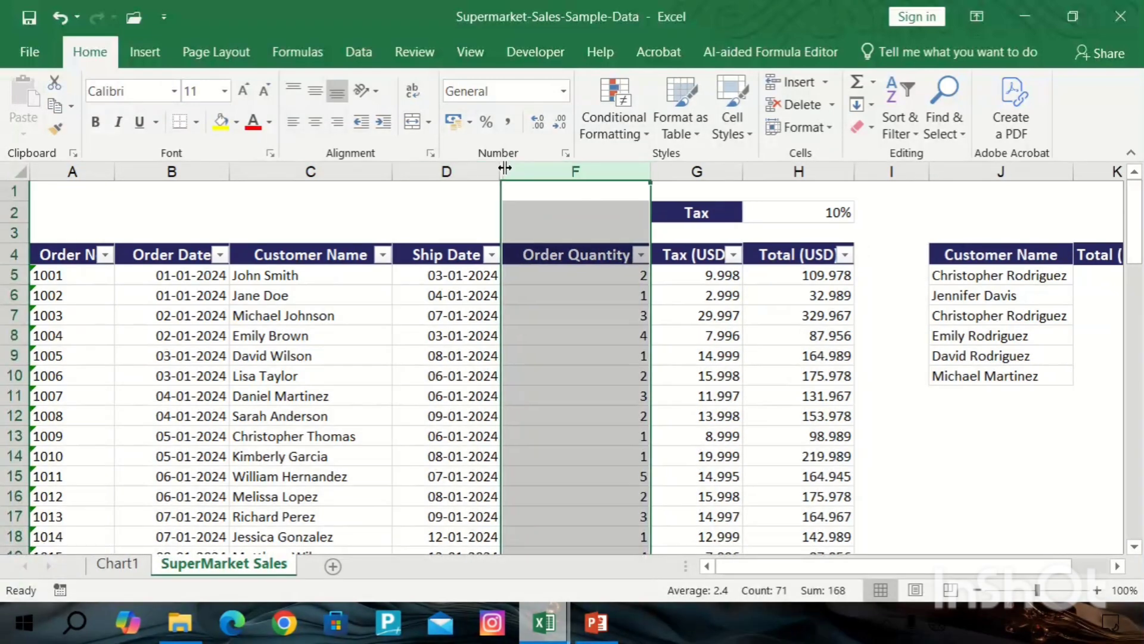
double_click(504, 168)
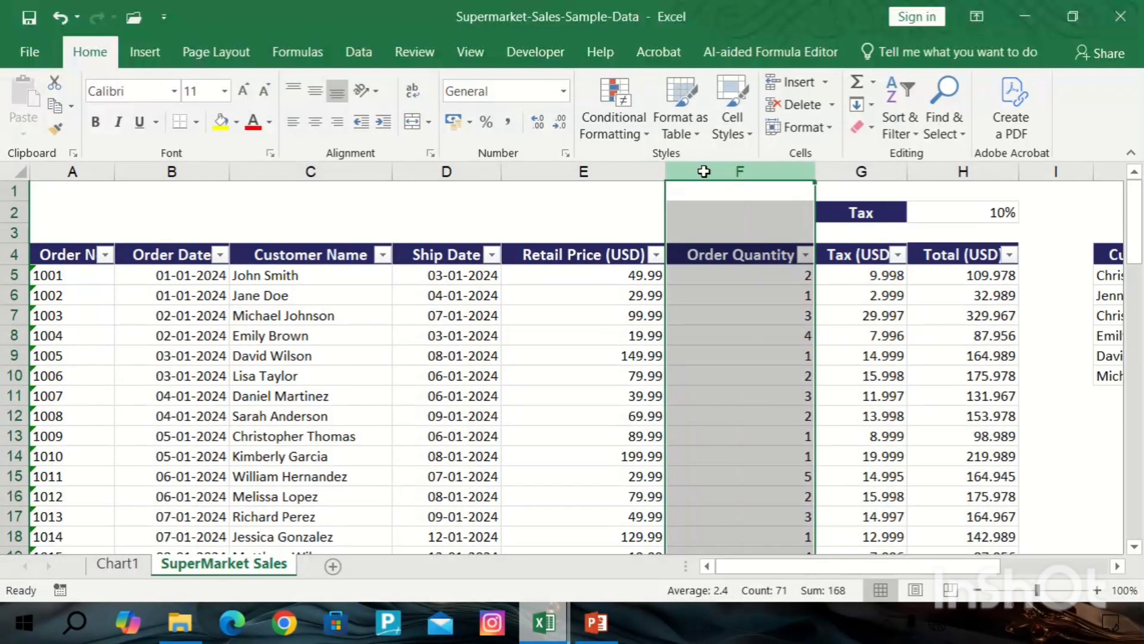
Delete the Retail Price and Order Quantity columns, then undo the deletion.
drag(704, 172, 587, 180)
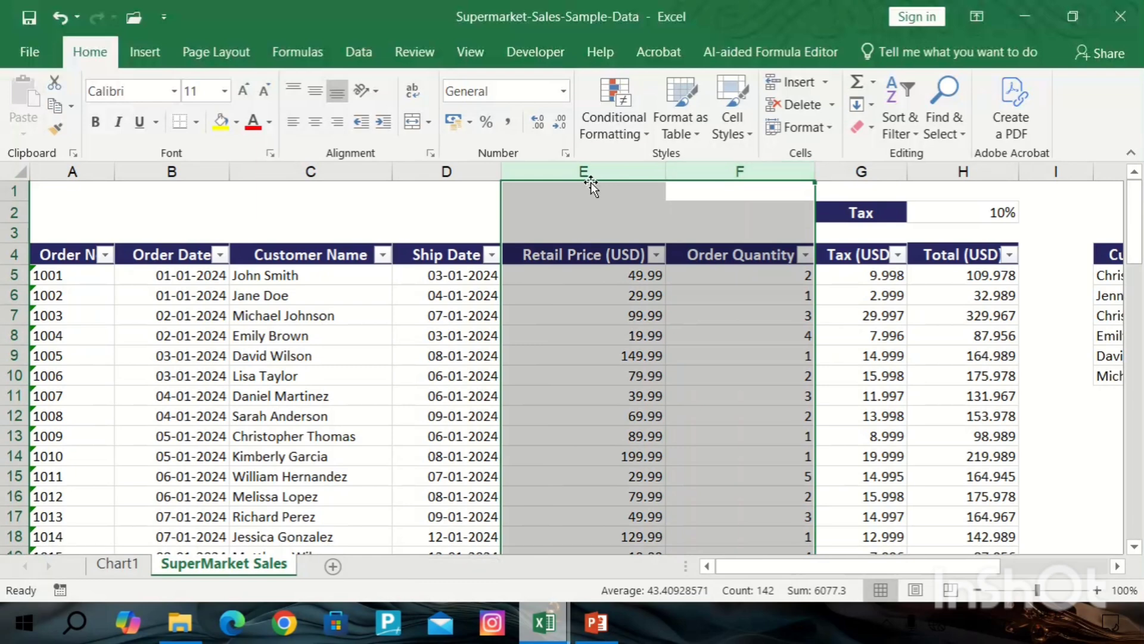
key(ctrl+minus)
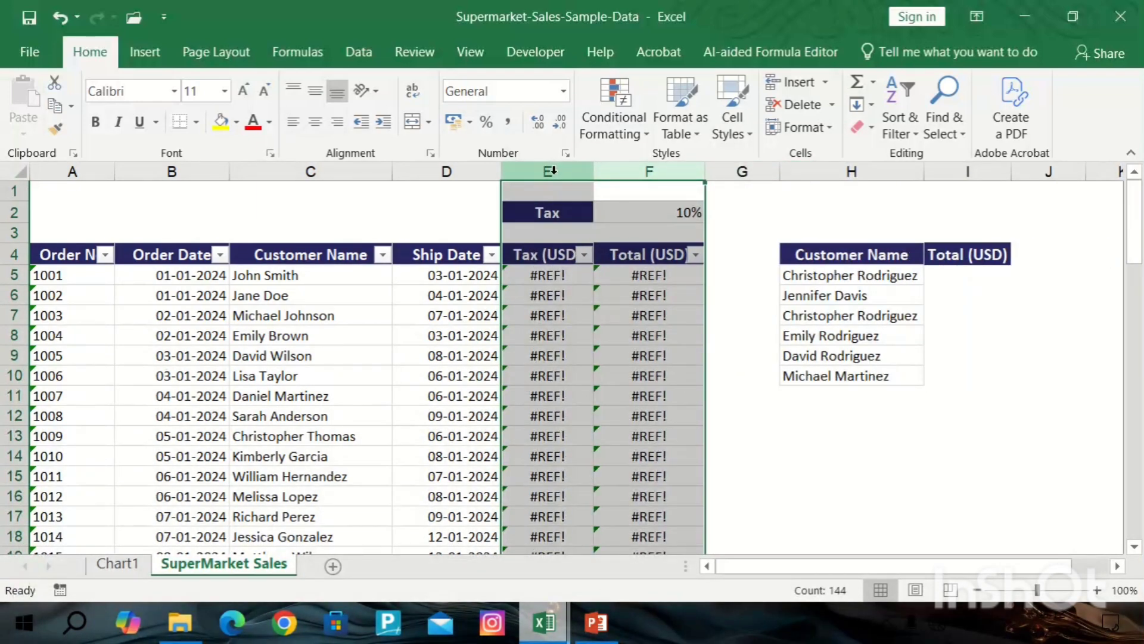
key(ctrl+c)
key(ctrl+z)
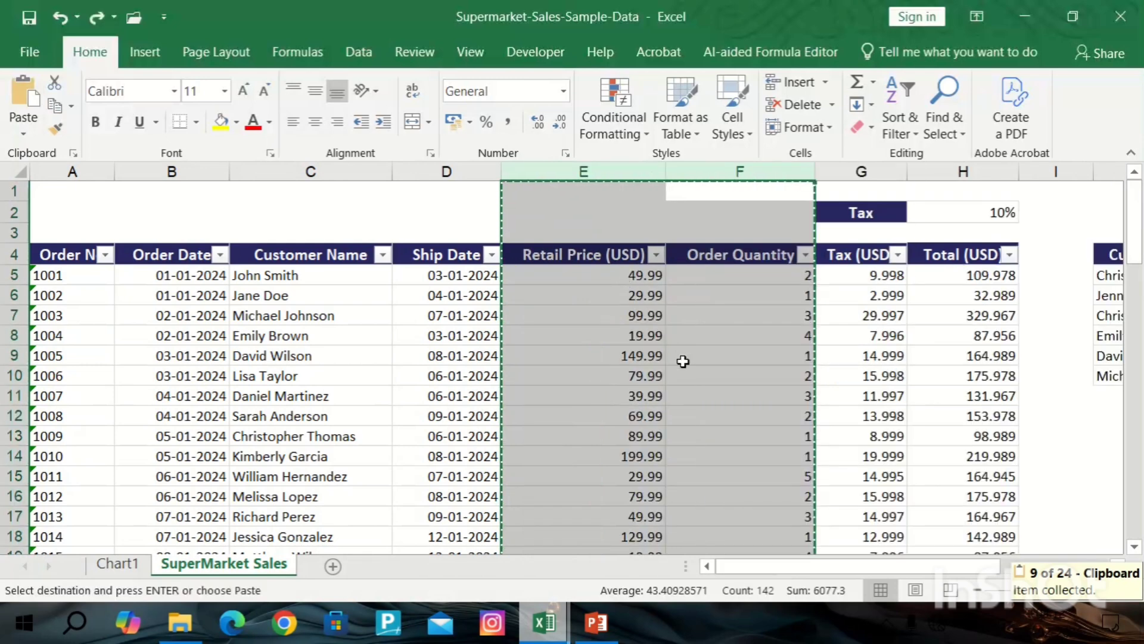
click(730, 210)
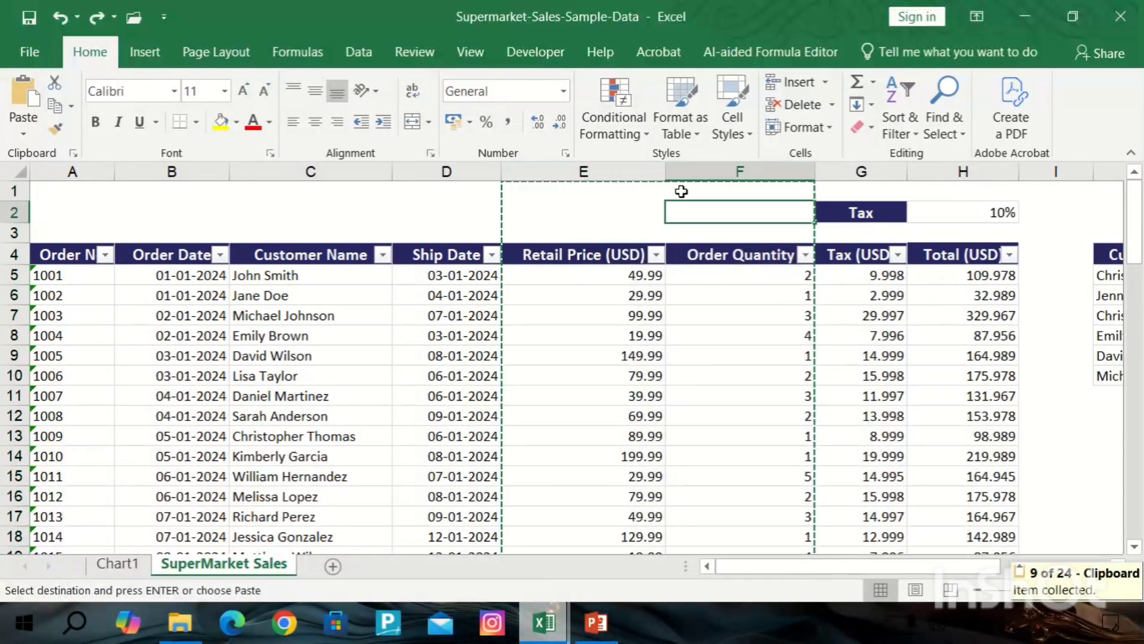
click(626, 171)
click(745, 211)
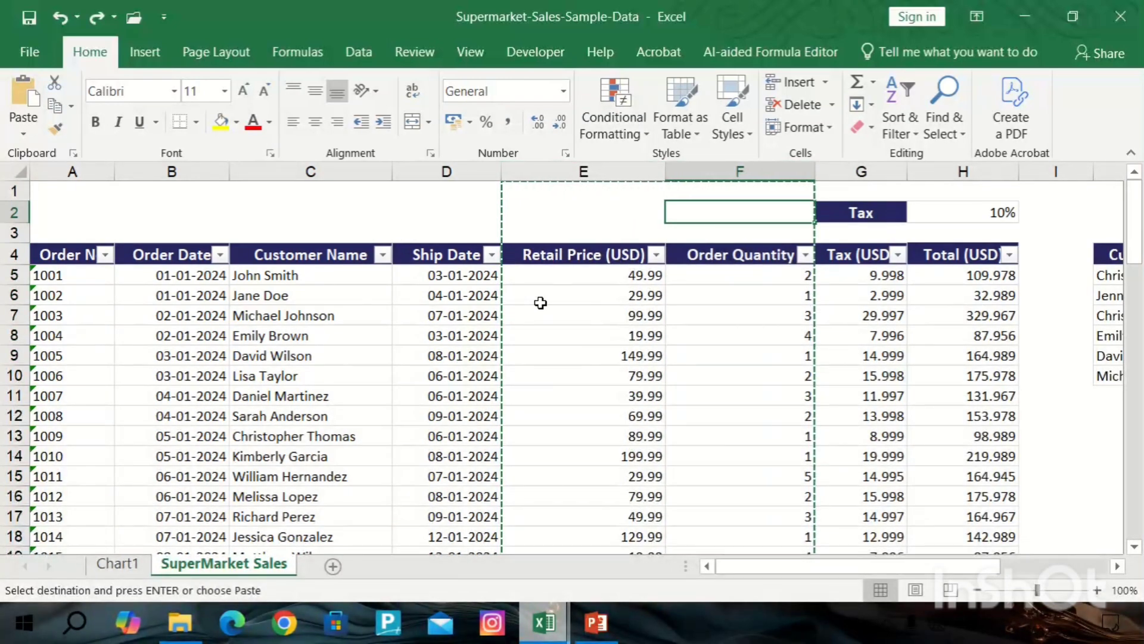
key(Right)
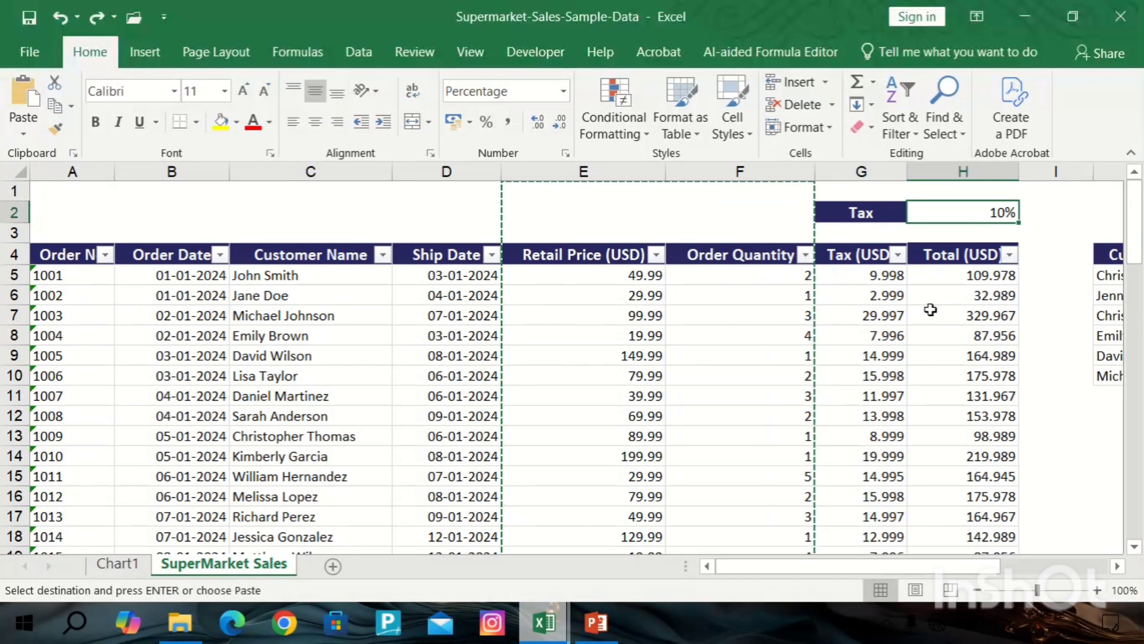
click(1049, 394)
scroll(1035, 399, right, 3)
click(708, 414)
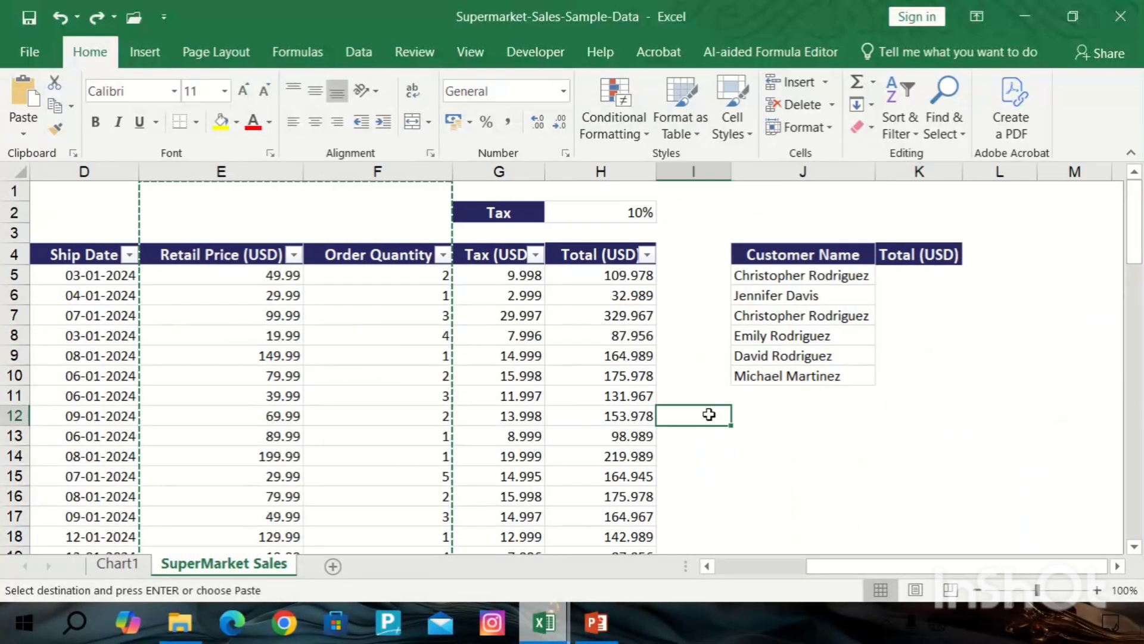
key(Left)
key(Left)
key(Left)
key(Left)
key(Left)
key(Left)
key(Left)
key(Left)
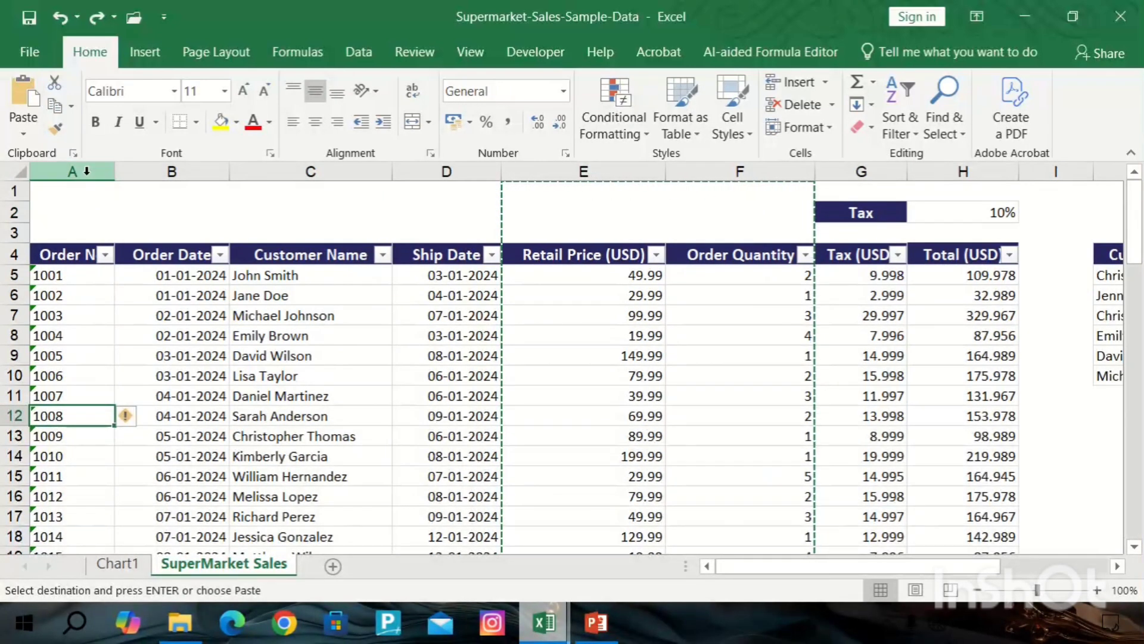
Delete the Order No and Order Date columns, then undo the deletion.
drag(71, 172, 137, 167)
key(ctrl+minus)
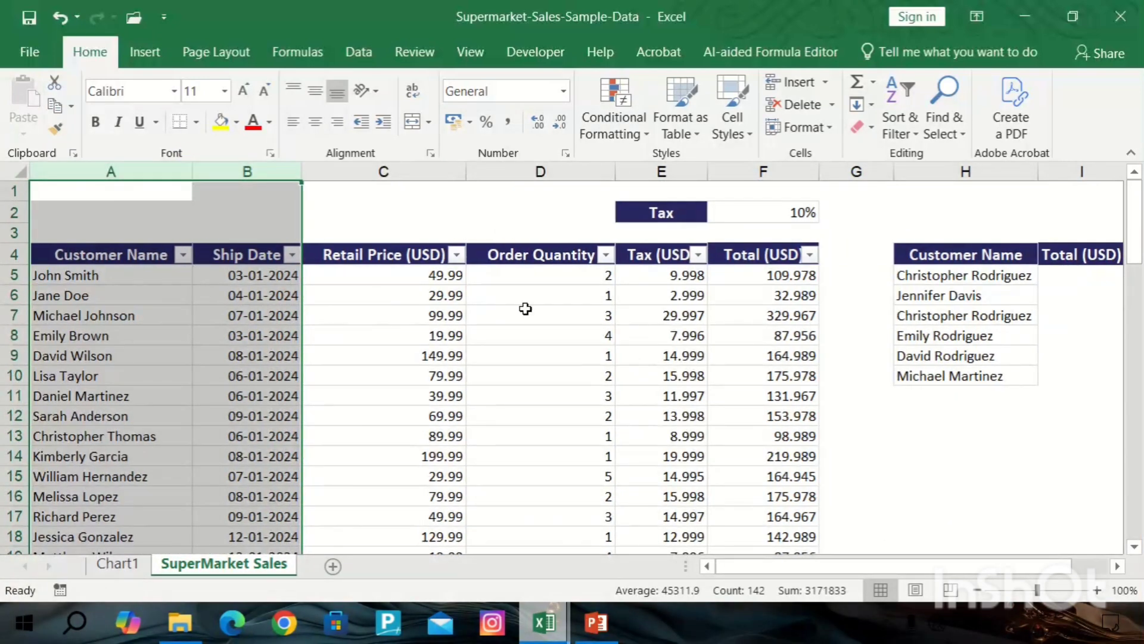
click(905, 419)
scroll(899, 423, down, 1)
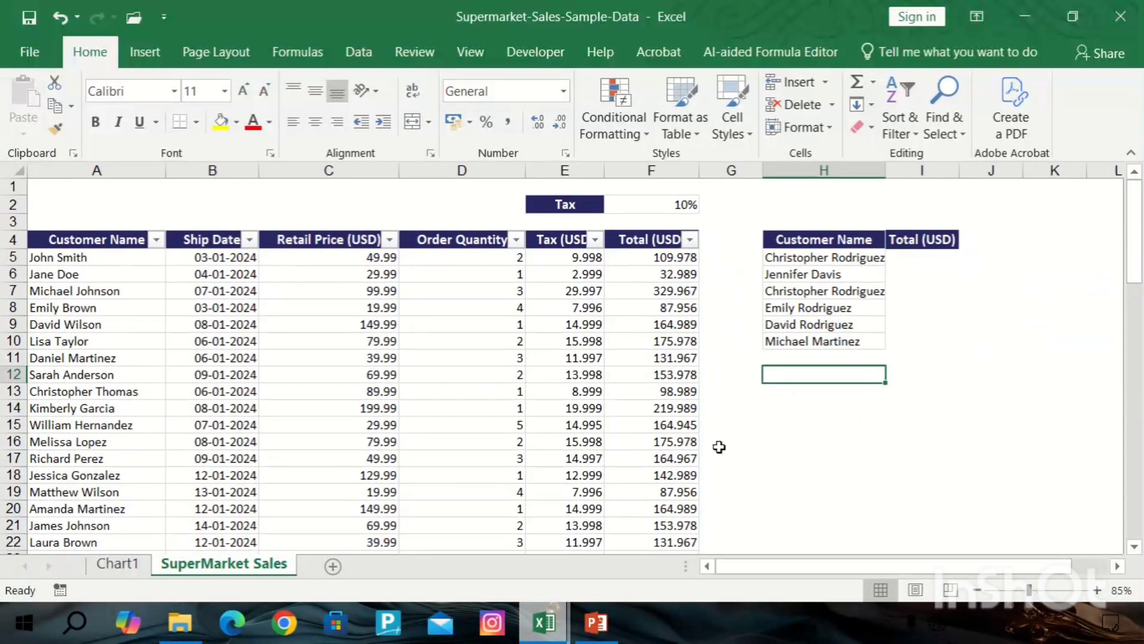
scroll(292, 353, up, 1)
key(ctrl+z)
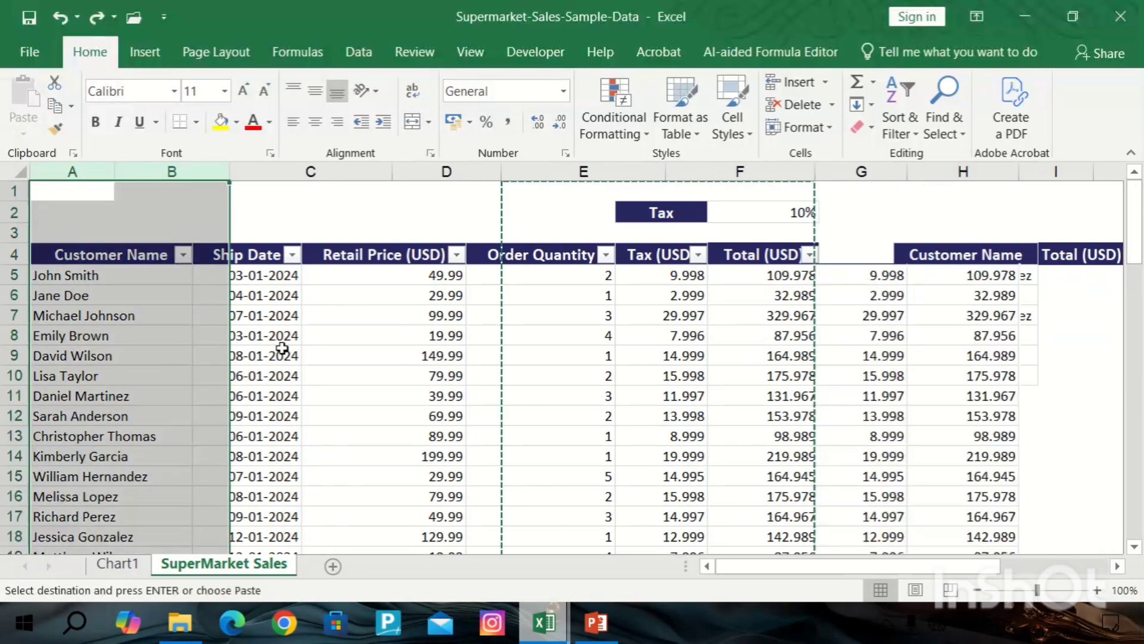
scroll(401, 332, down, 1)
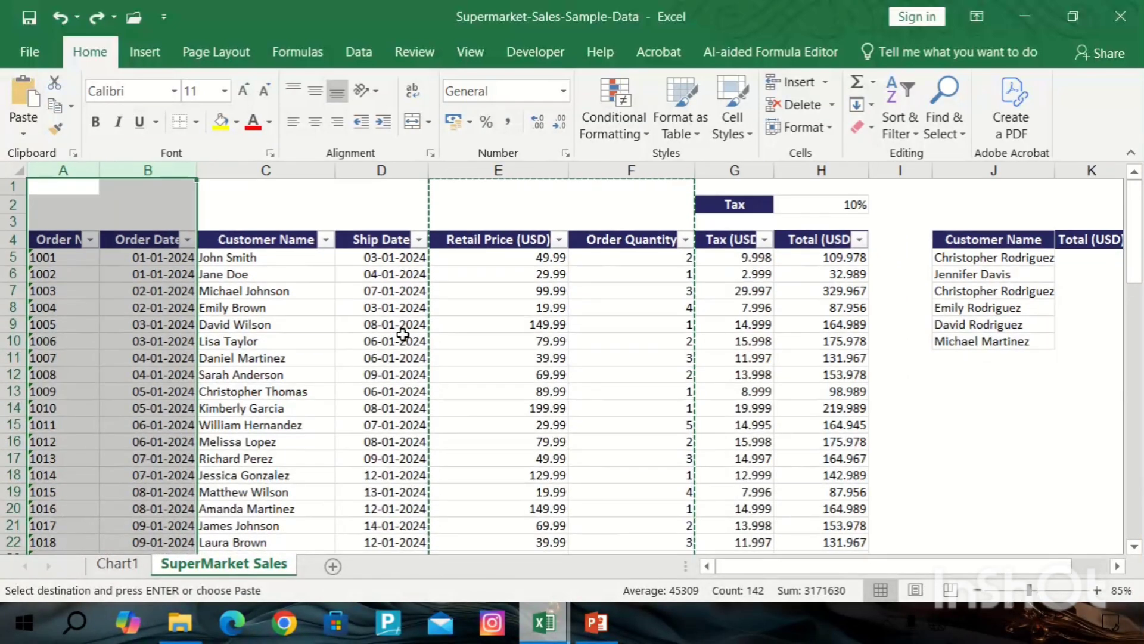
Autofit the column widths of the Customer Name and Total (USD) lookup table.
scroll(403, 334, down, 1)
scroll(768, 371, down, 2)
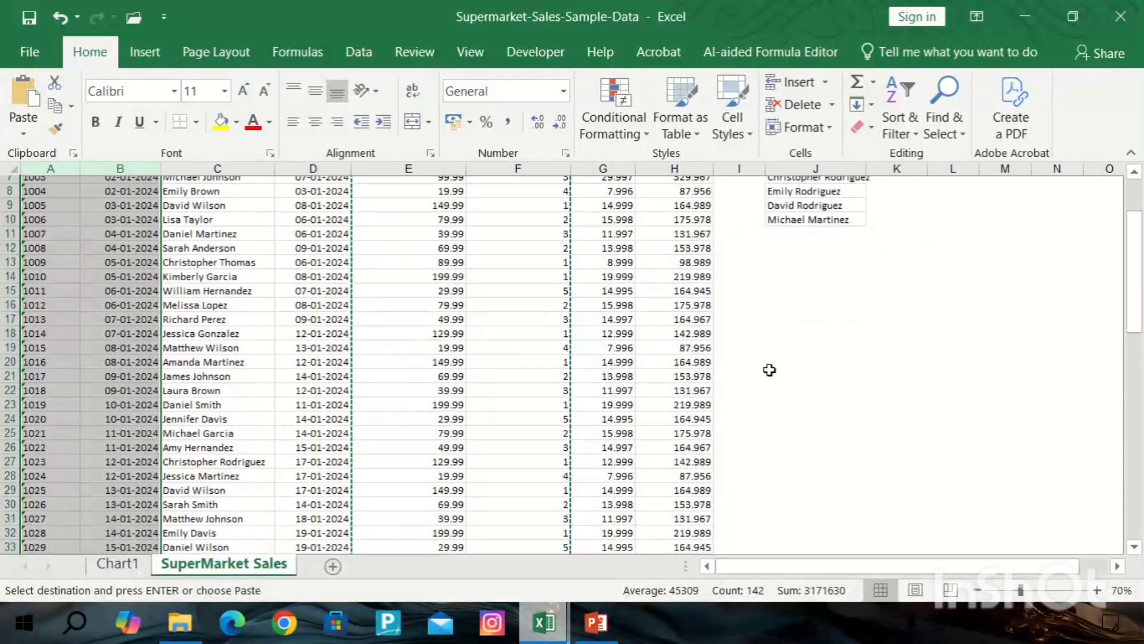
scroll(757, 365, up, 2)
key(Left)
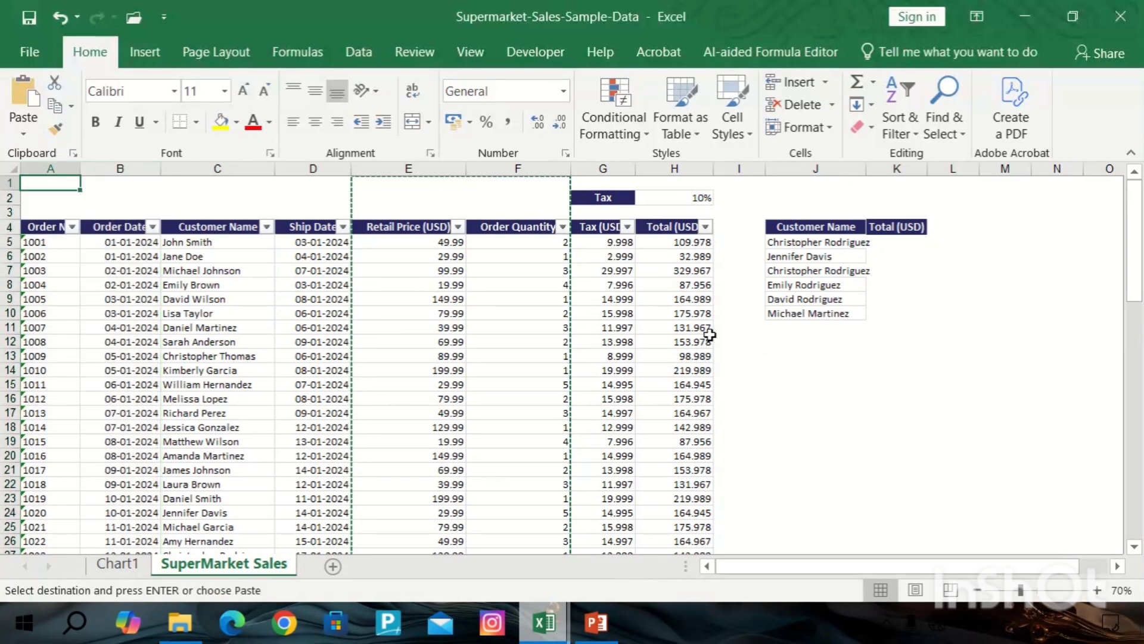
click(124, 274)
key(Left)
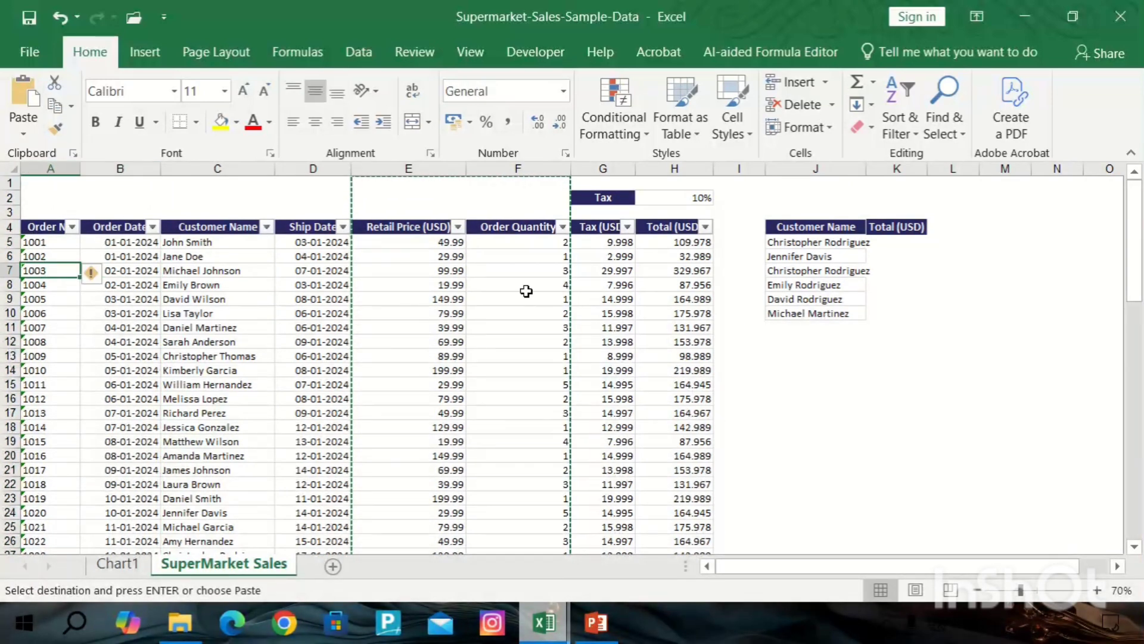
click(918, 256)
click(825, 259)
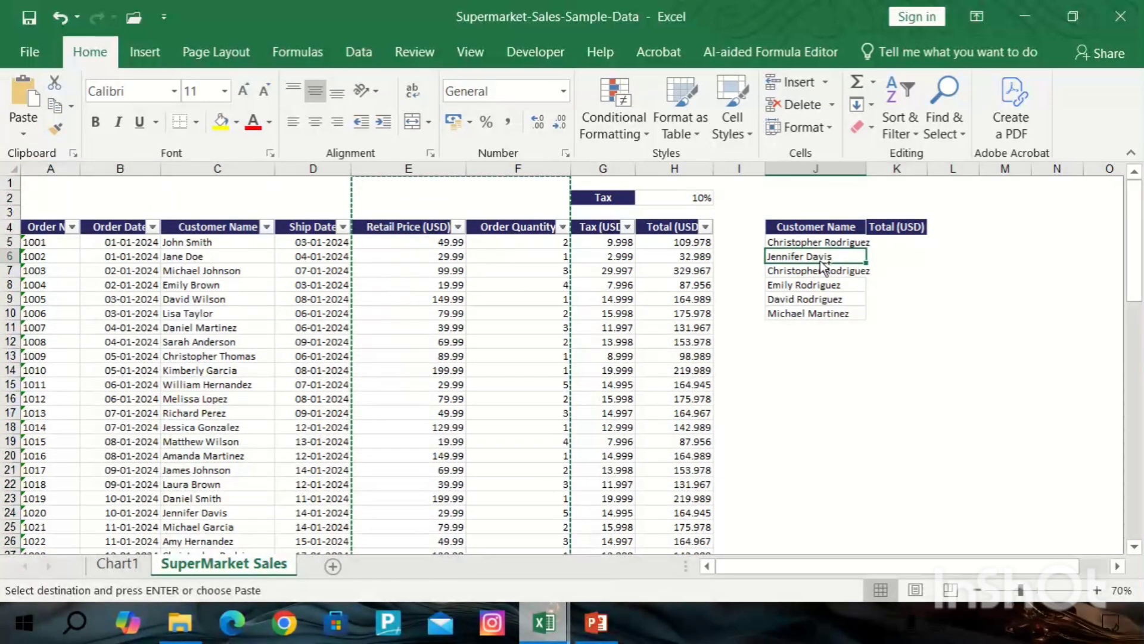
key(ctrl+a)
key(alt+h)
key(o)
key(i)
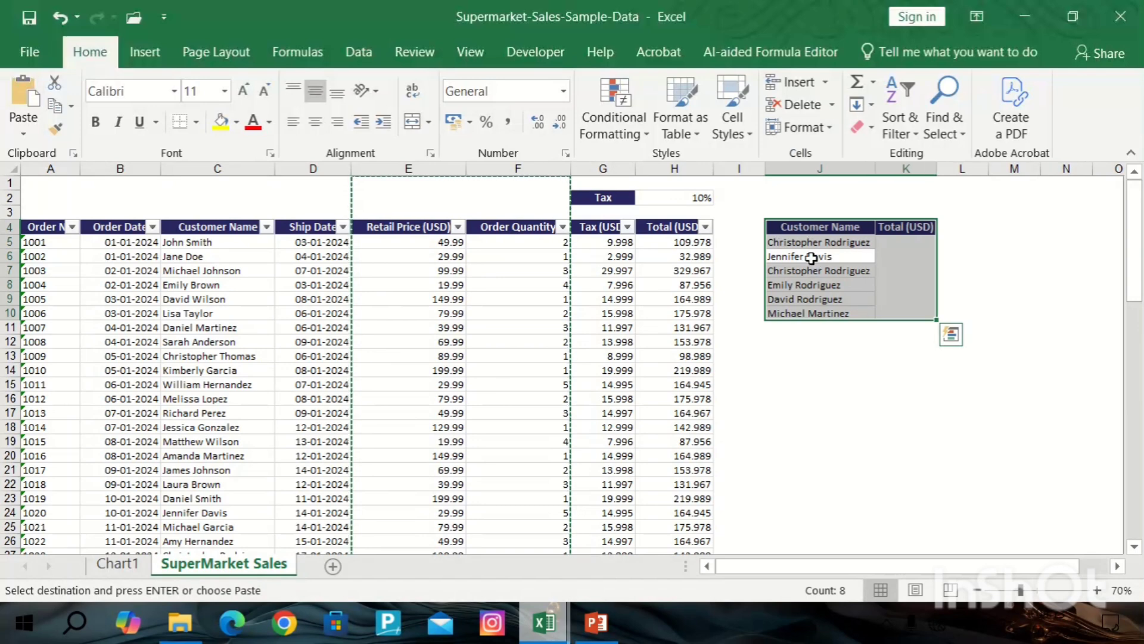
Enter =VLOOKUP(J5,C4:H74,6,FALSE) in K5 to return the first customer's Total (USD) as an exact match.
click(910, 356)
click(908, 240)
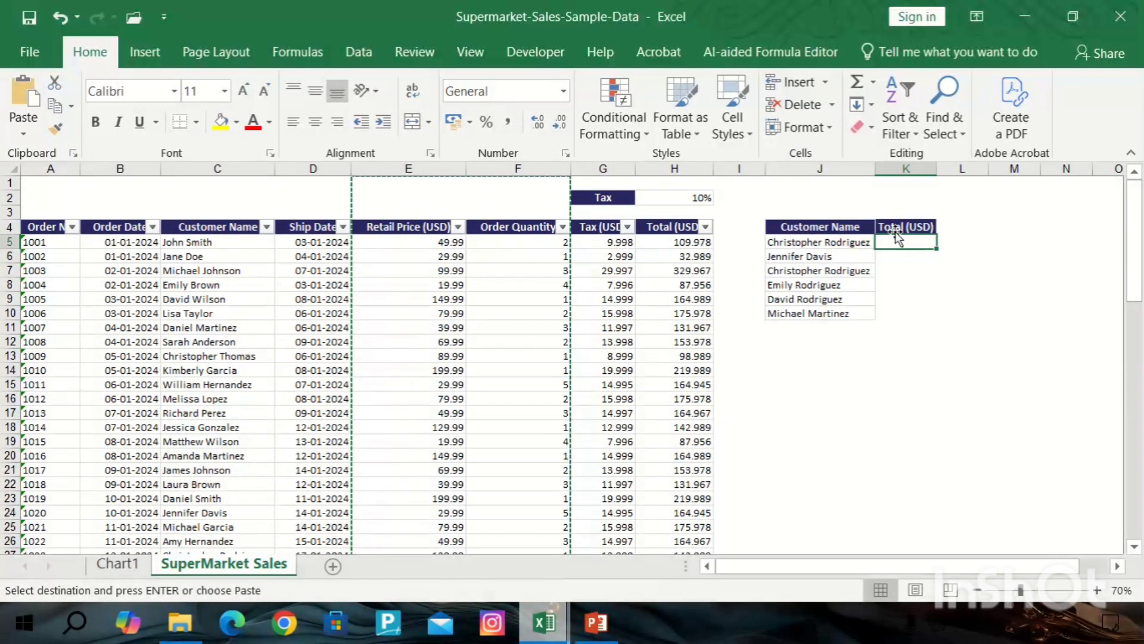
double_click(919, 241)
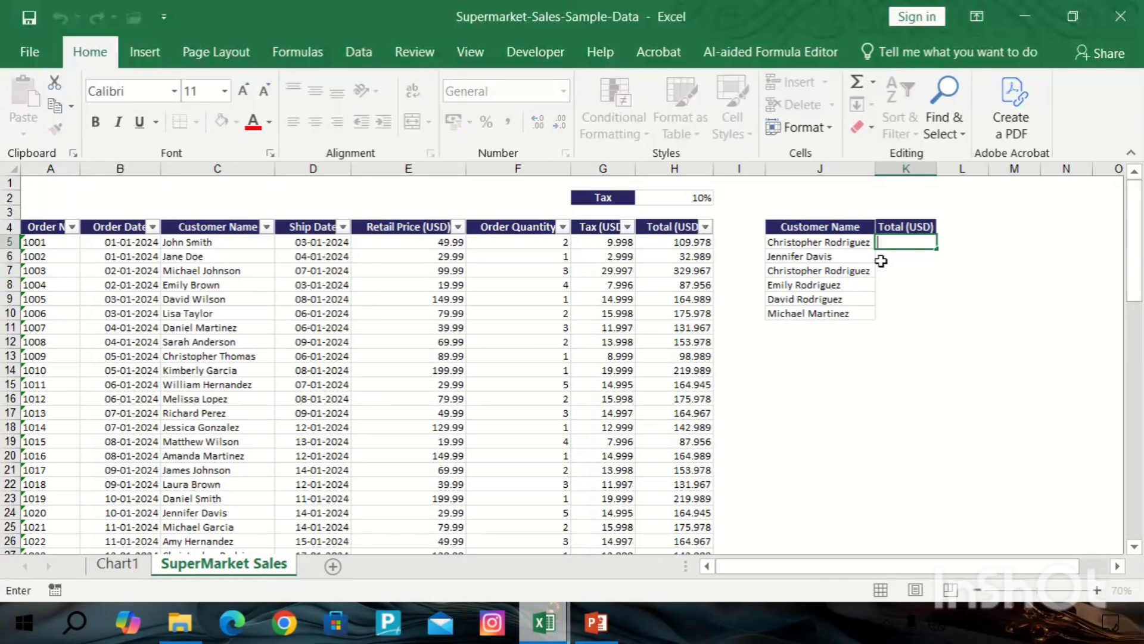
text(=vlo)
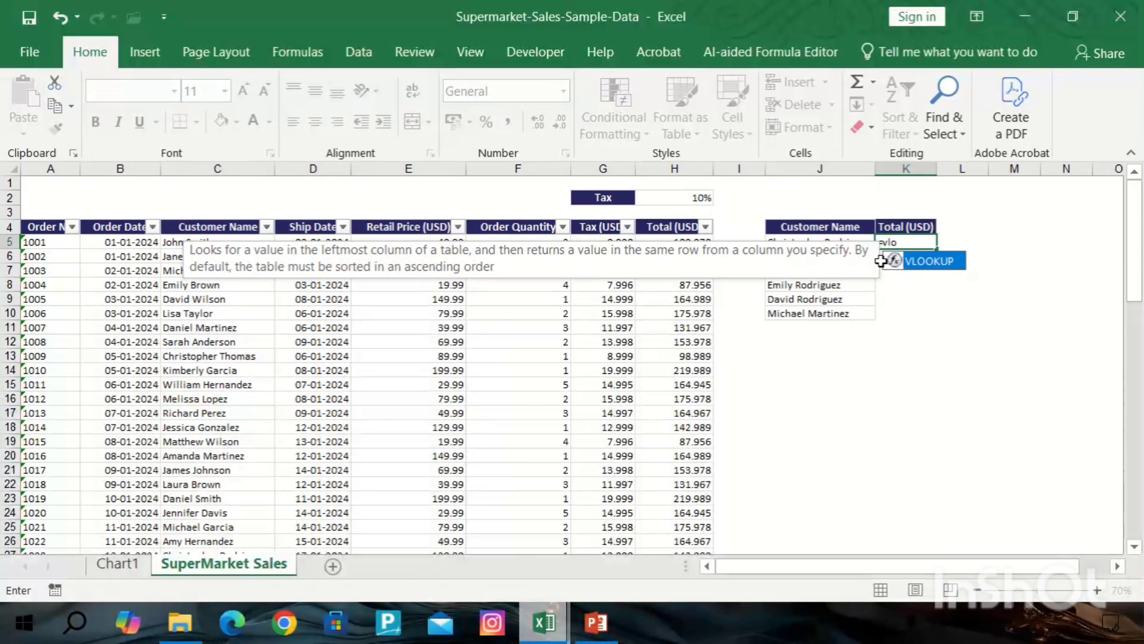
double_click(882, 260)
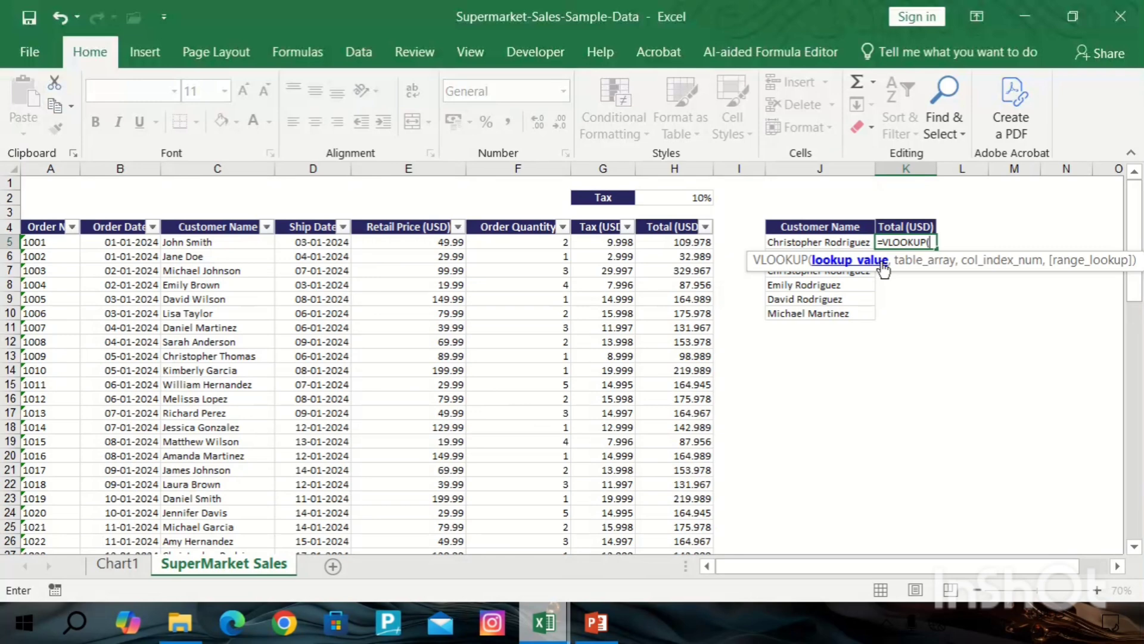
click(809, 234)
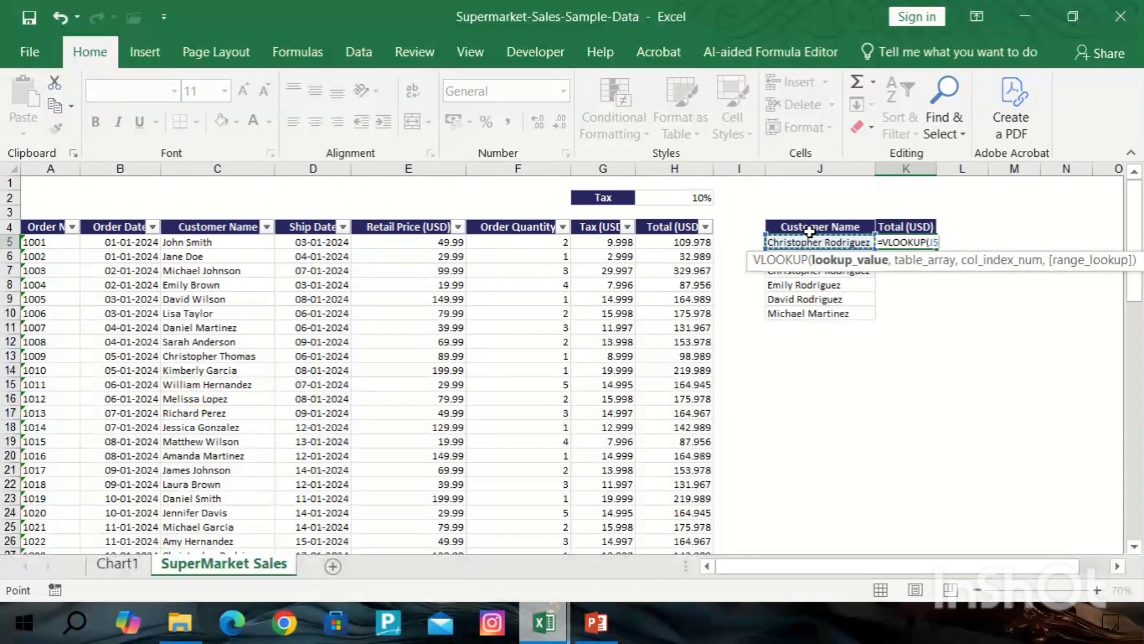
text(,)
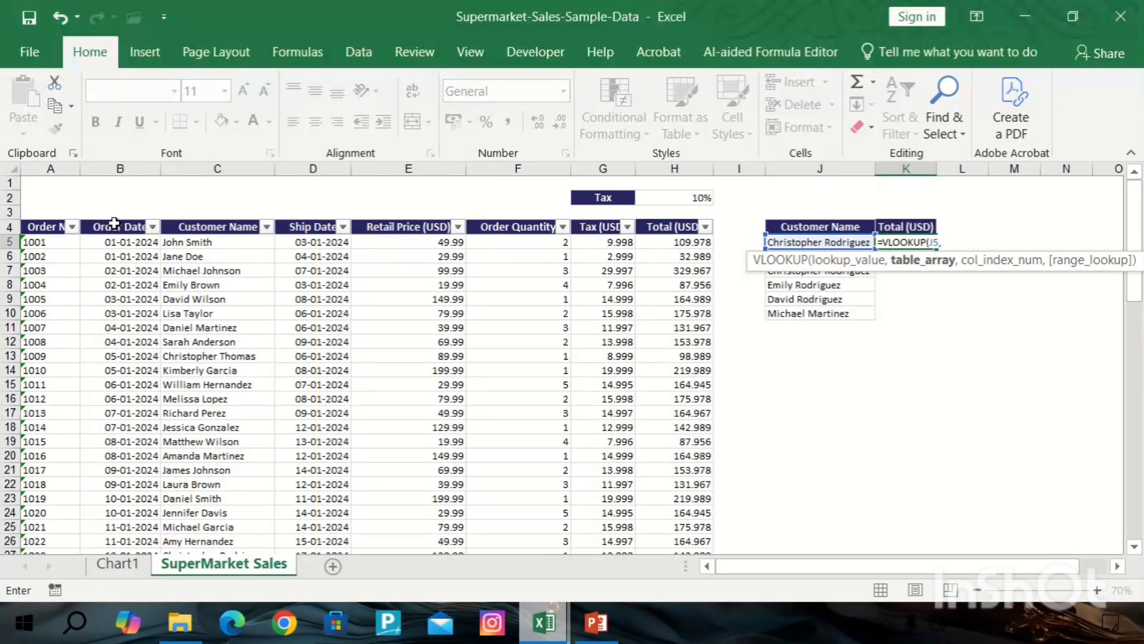
drag(230, 231, 678, 235)
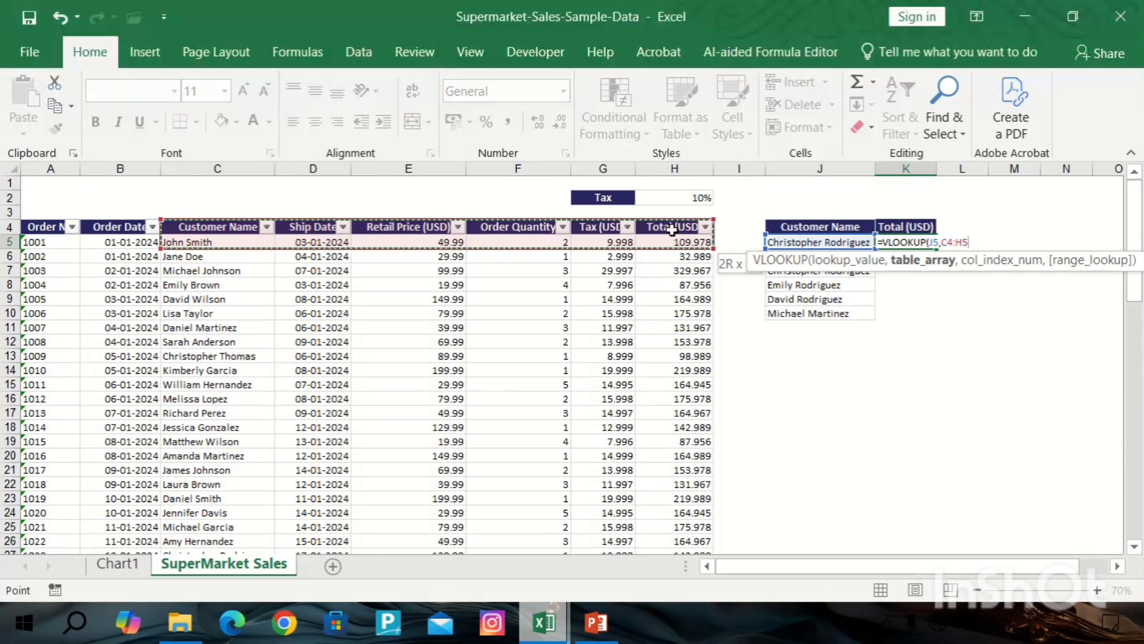
key(ctrl+shift+Down)
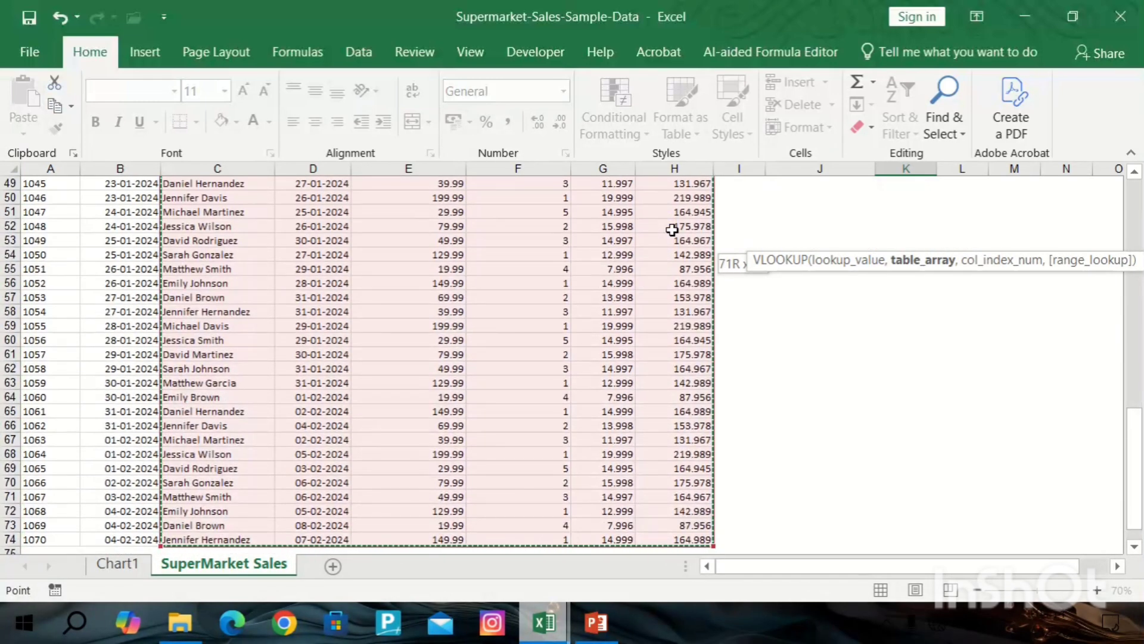
text(,)
scroll(887, 393, up, 16)
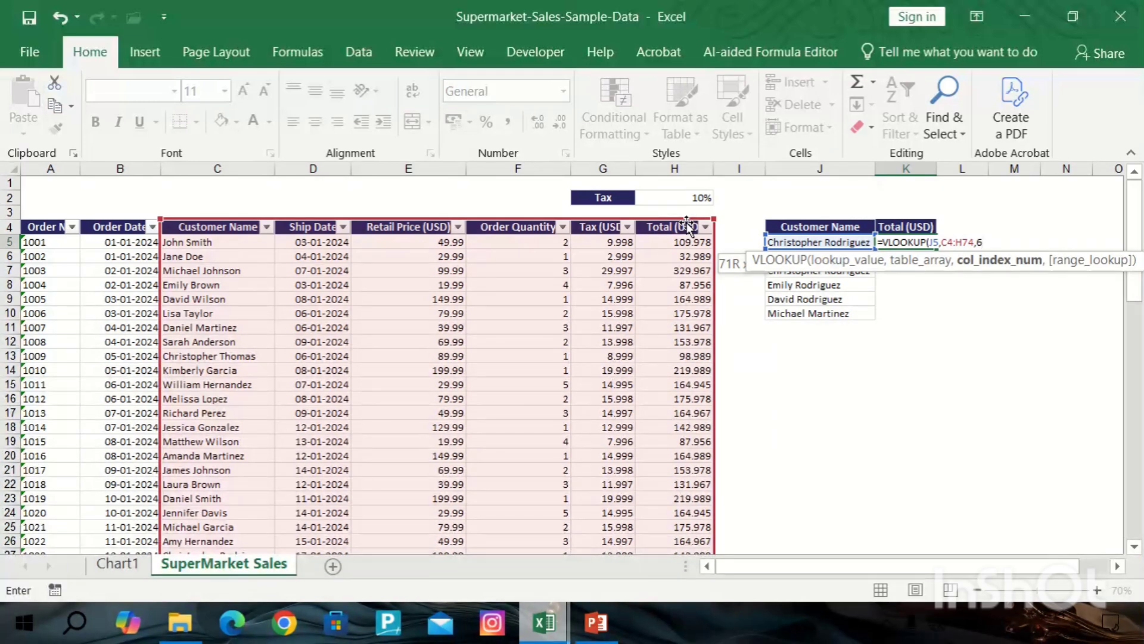
text(,)
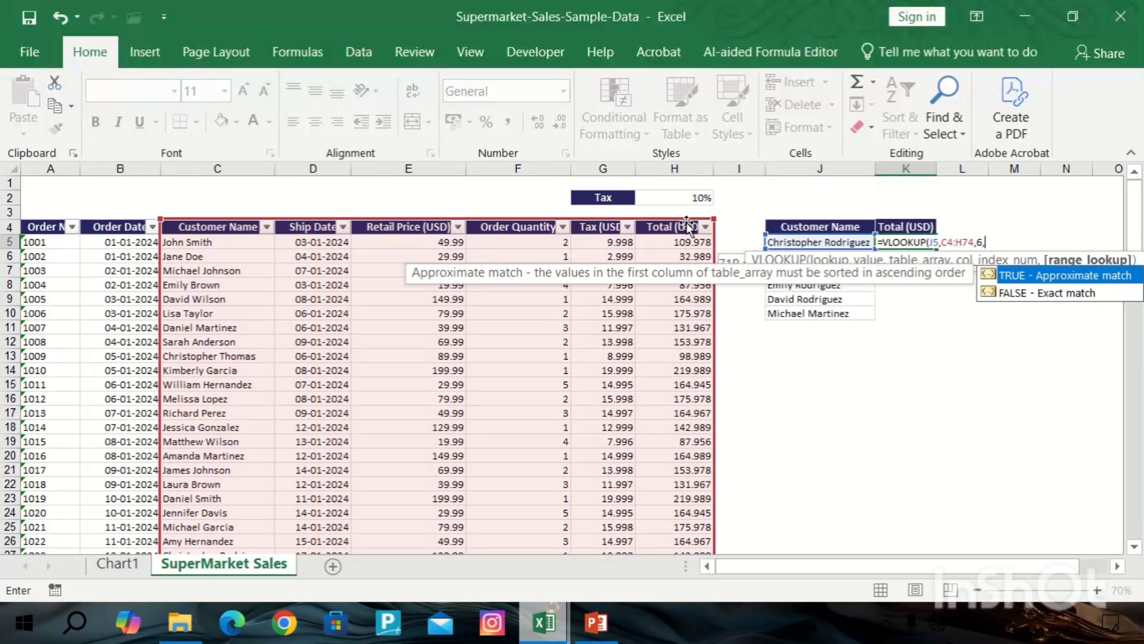
key(Down)
key(Tab)
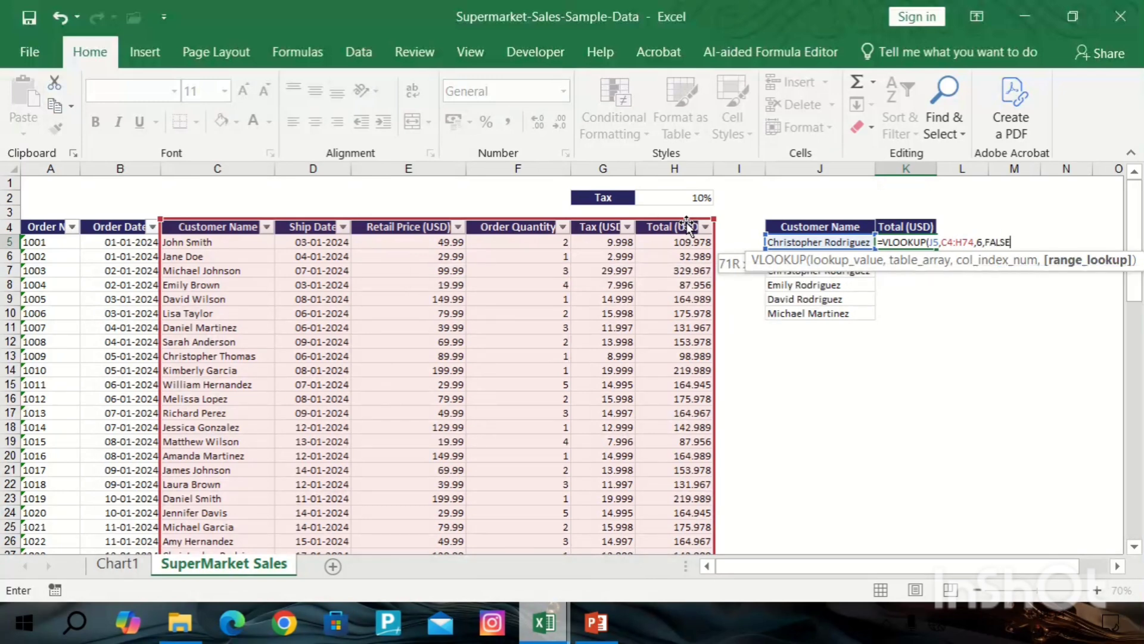
text())
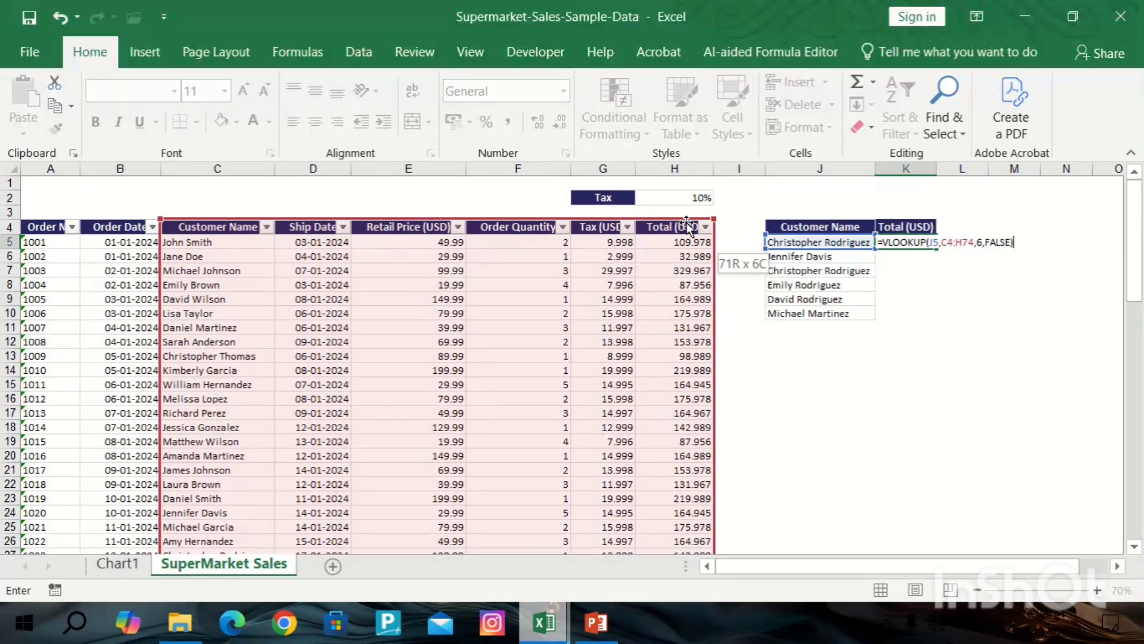
key(Return)
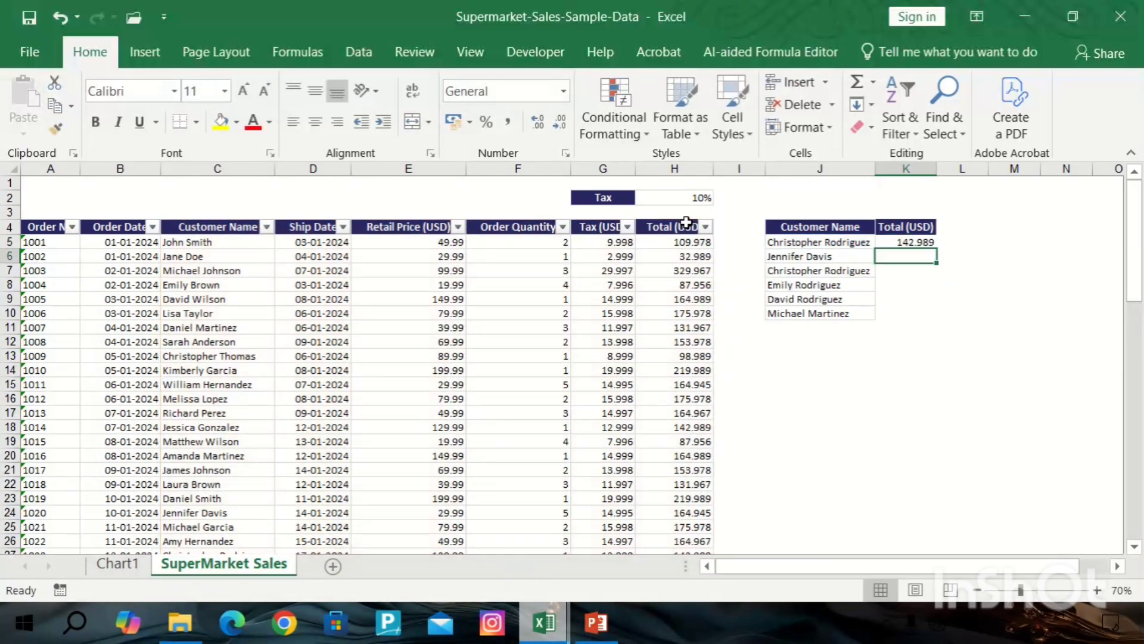
Fill the VLOOKUP formula down from K5 to K10 for the remaining customers.
click(924, 244)
double_click(936, 250)
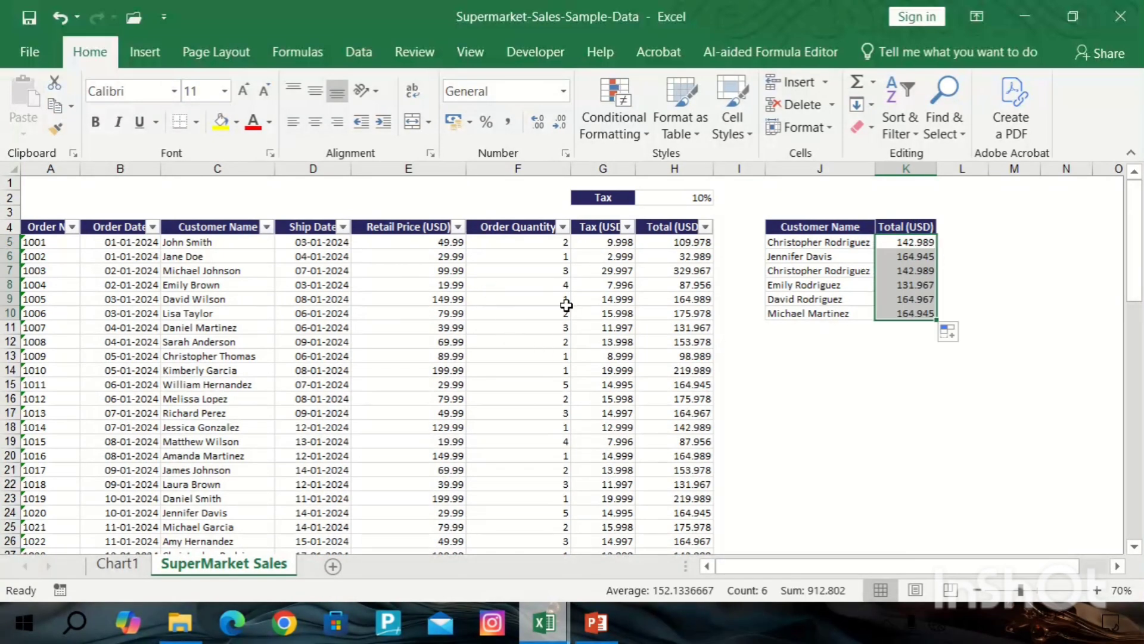
click(804, 229)
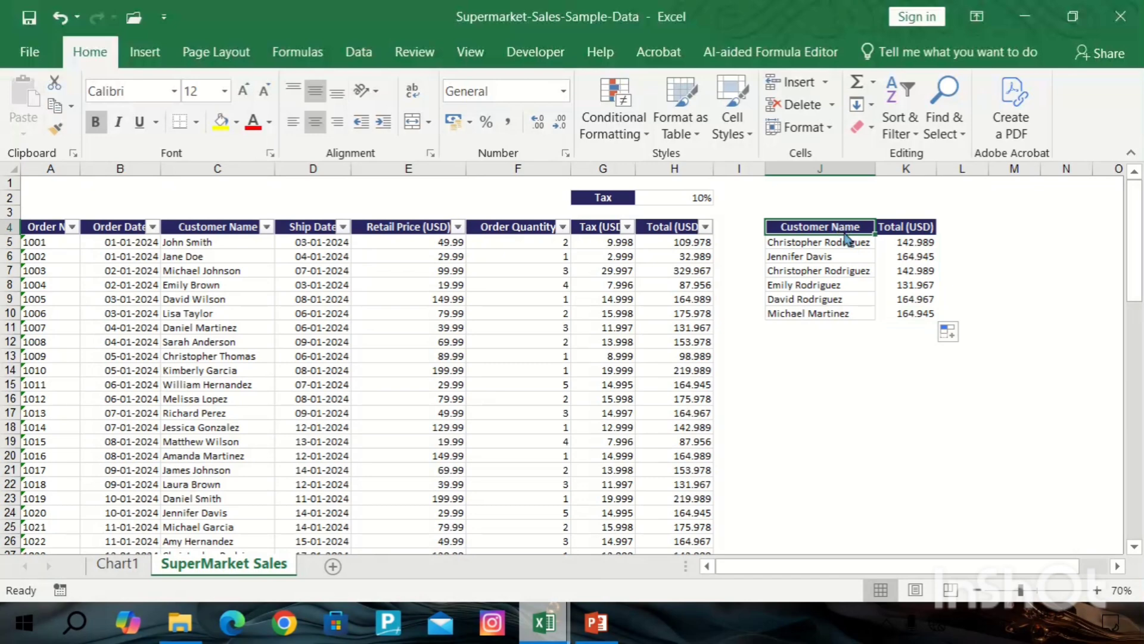
mouse_move(844, 234)
mouse_down()
mouse_move(860, 281)
mouse_move(838, 236)
mouse_up()
click(824, 287)
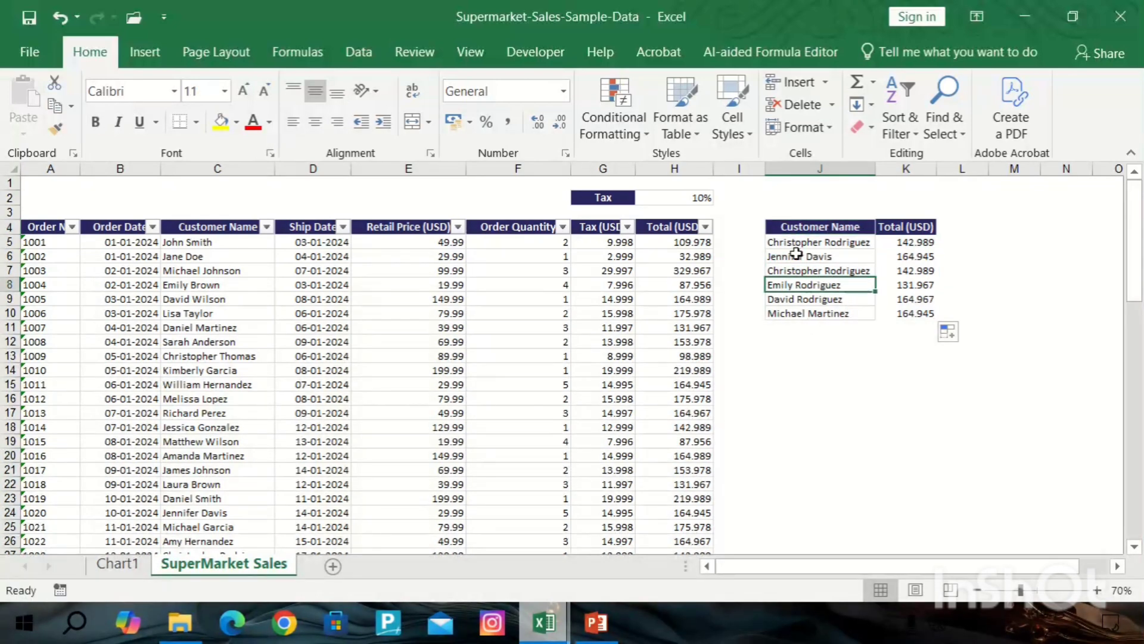
click(604, 360)
key(ctrl+f)
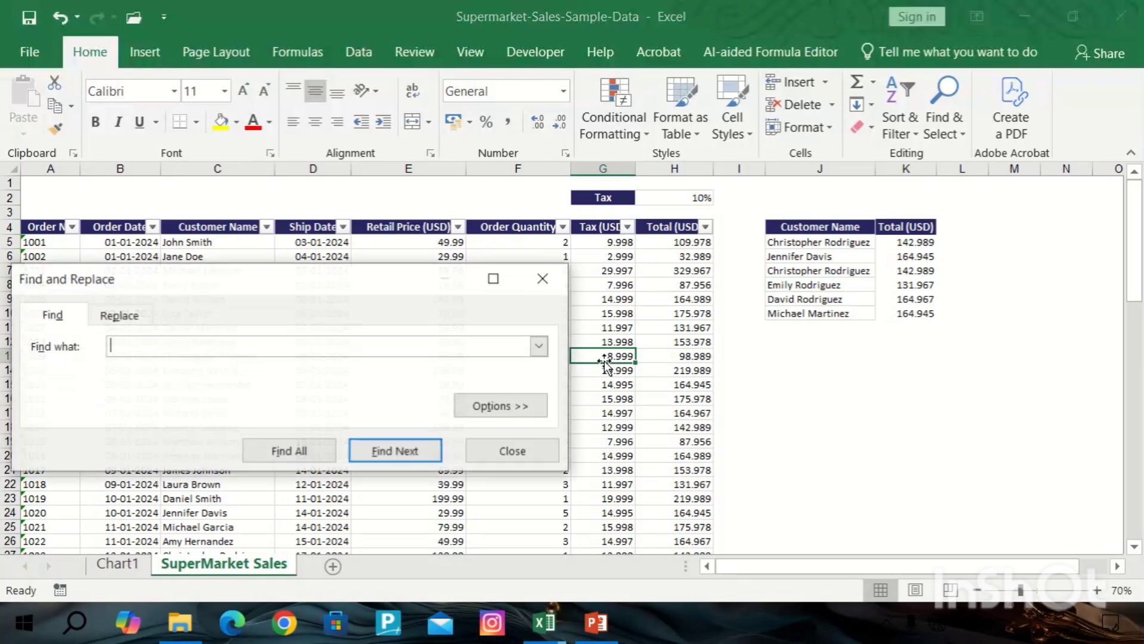
click(801, 234)
click(822, 243)
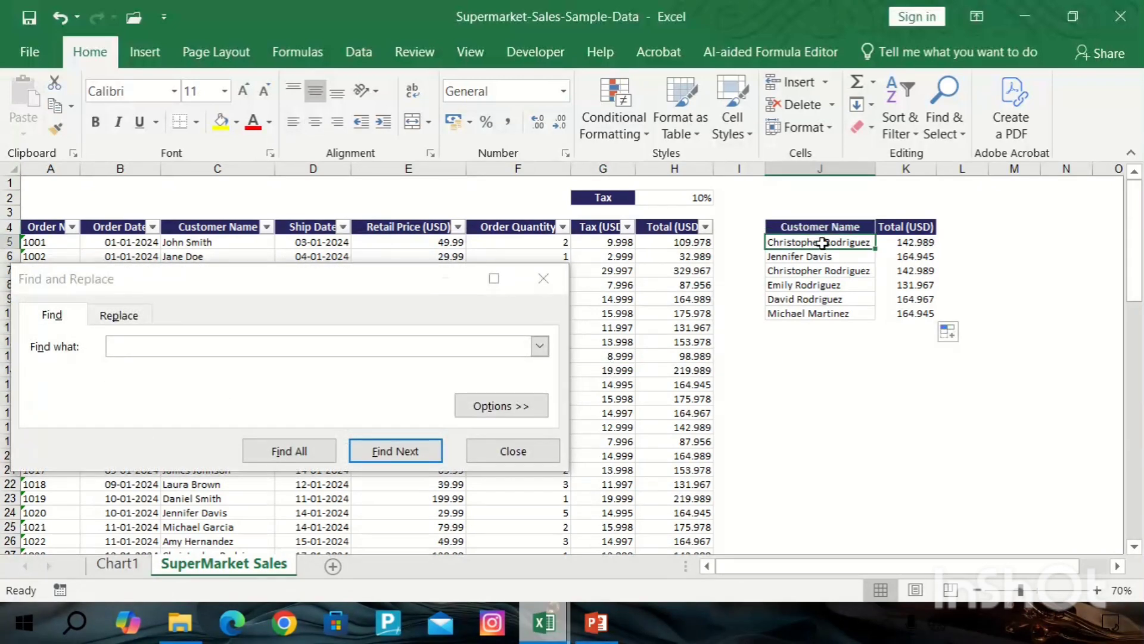
key(ctrl+c)
click(371, 346)
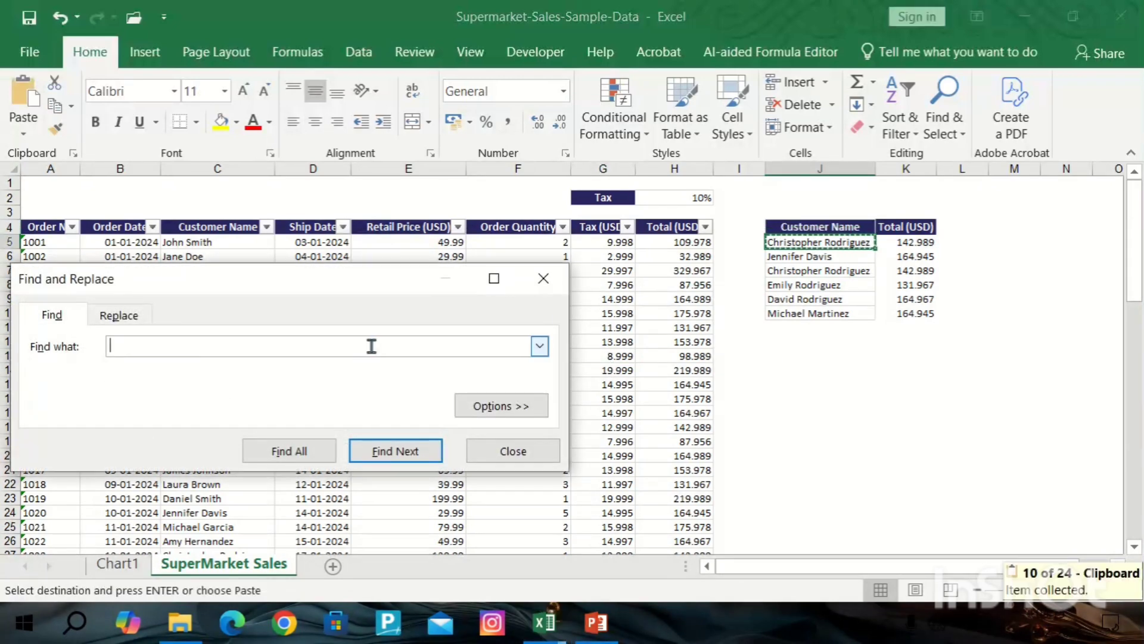
key(ctrl+v)
click(408, 451)
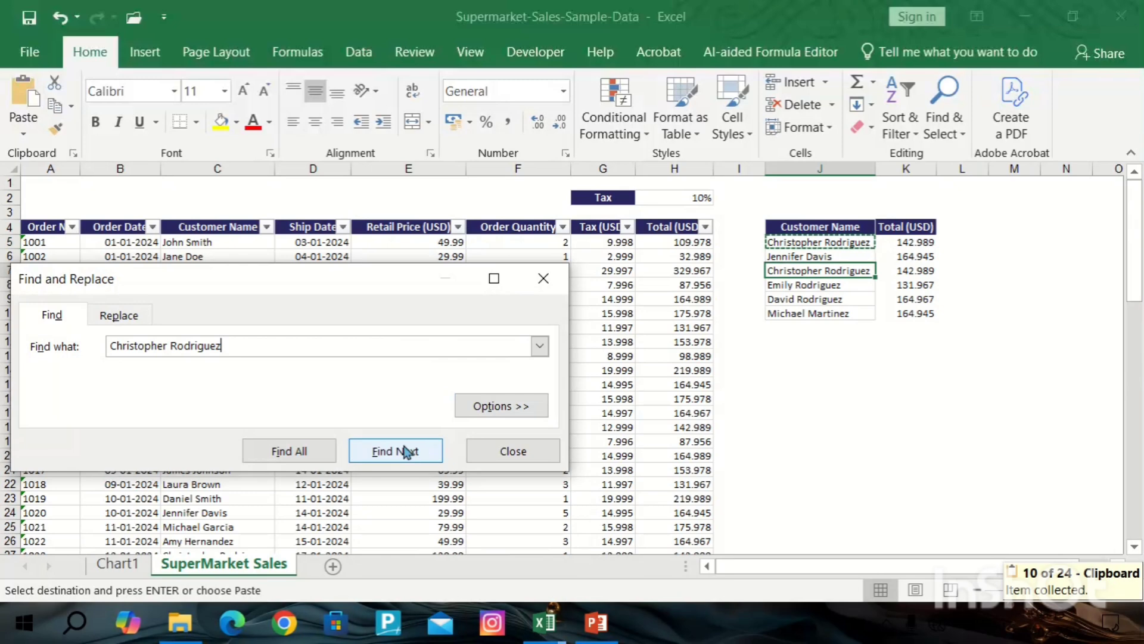
click(409, 451)
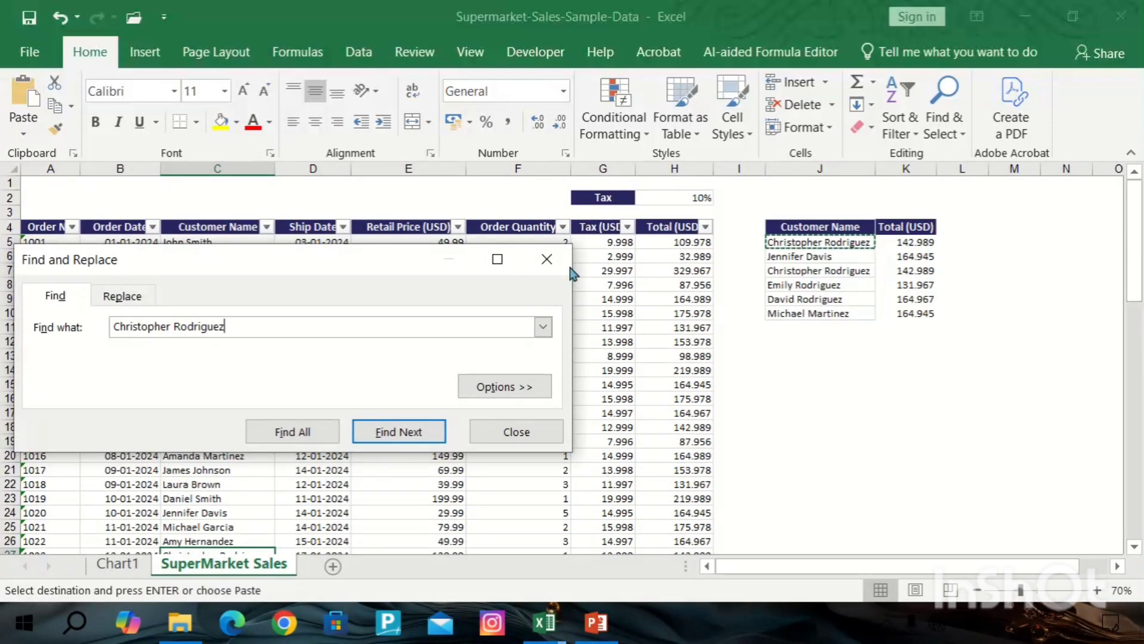
click(547, 259)
click(965, 236)
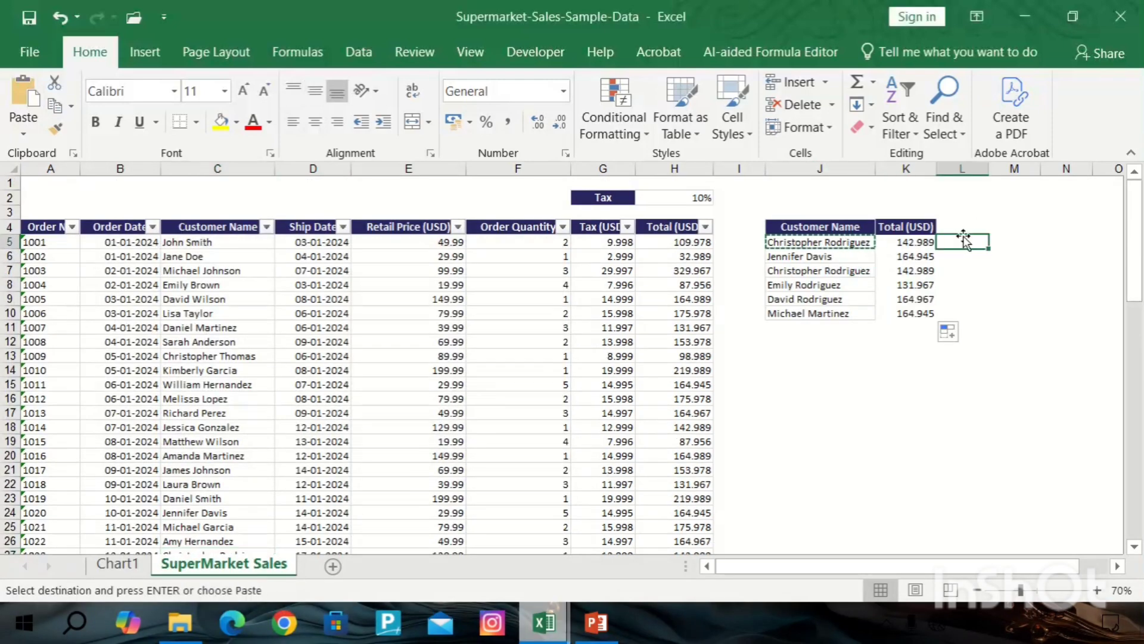
key(Escape)
click(972, 283)
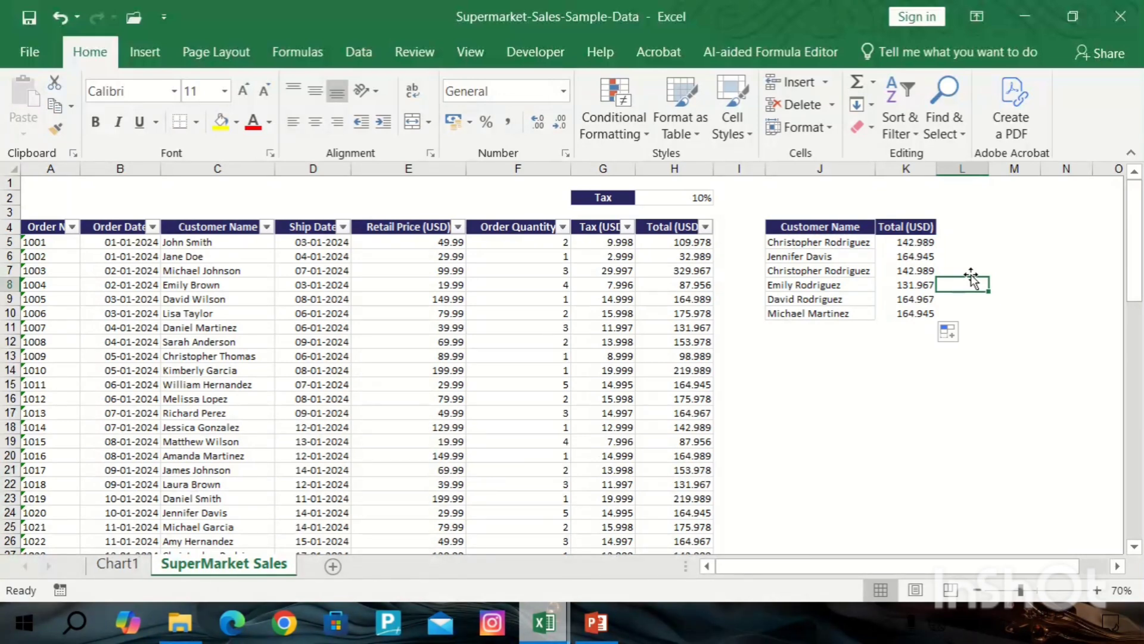
Open K5's VLOOKUP formula and scroll through its referenced C4:H74 range to review it.
double_click(908, 242)
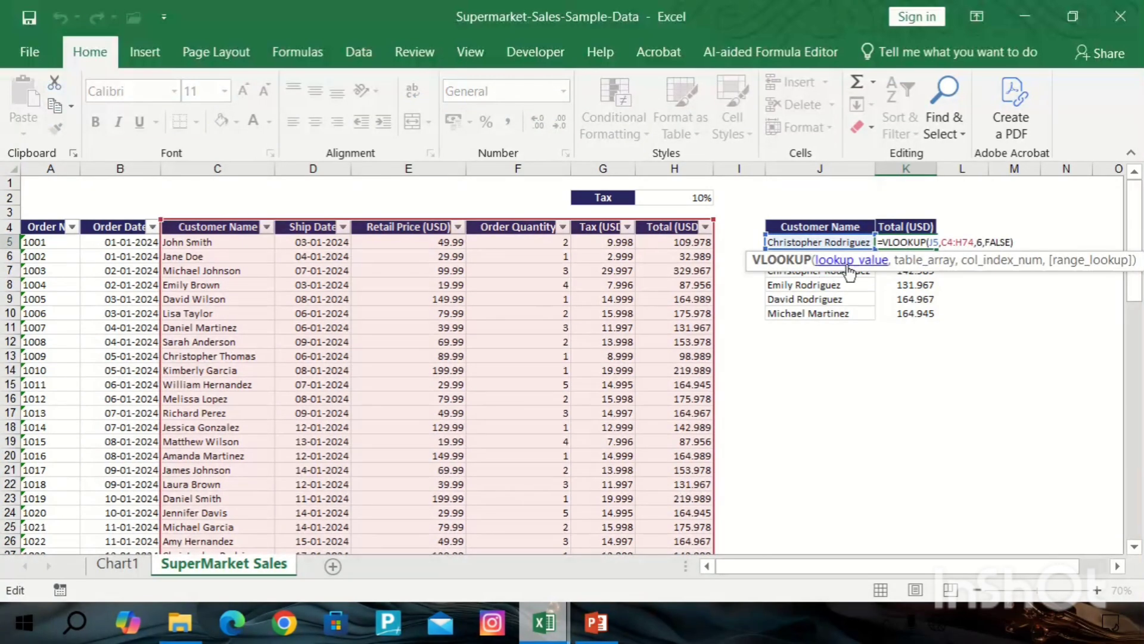
click(938, 242)
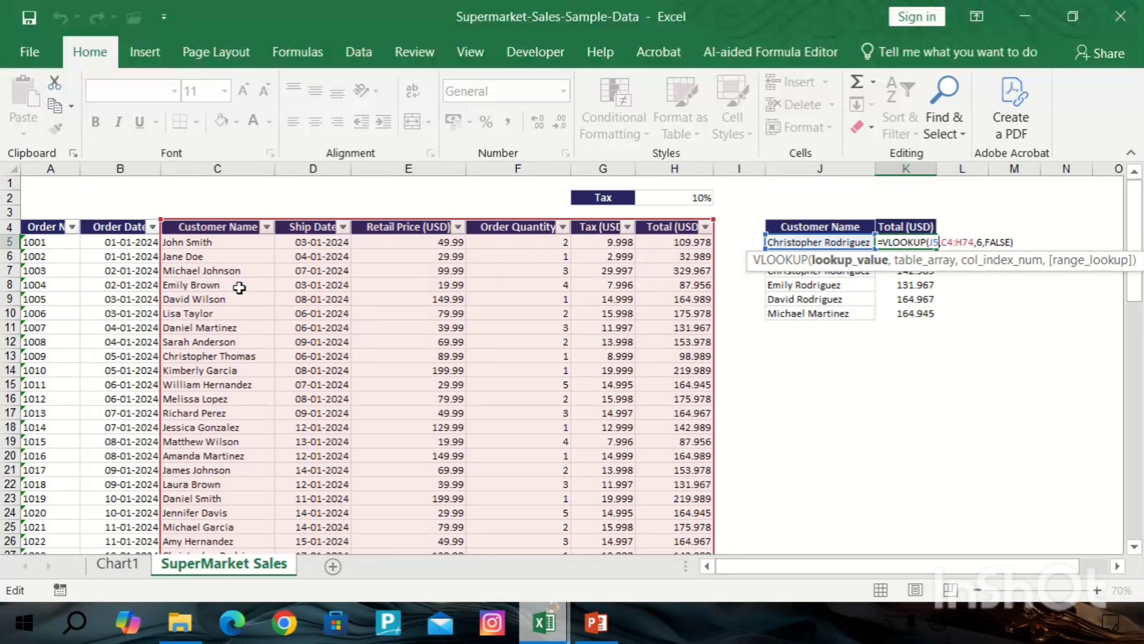
scroll(239, 288, down, 20)
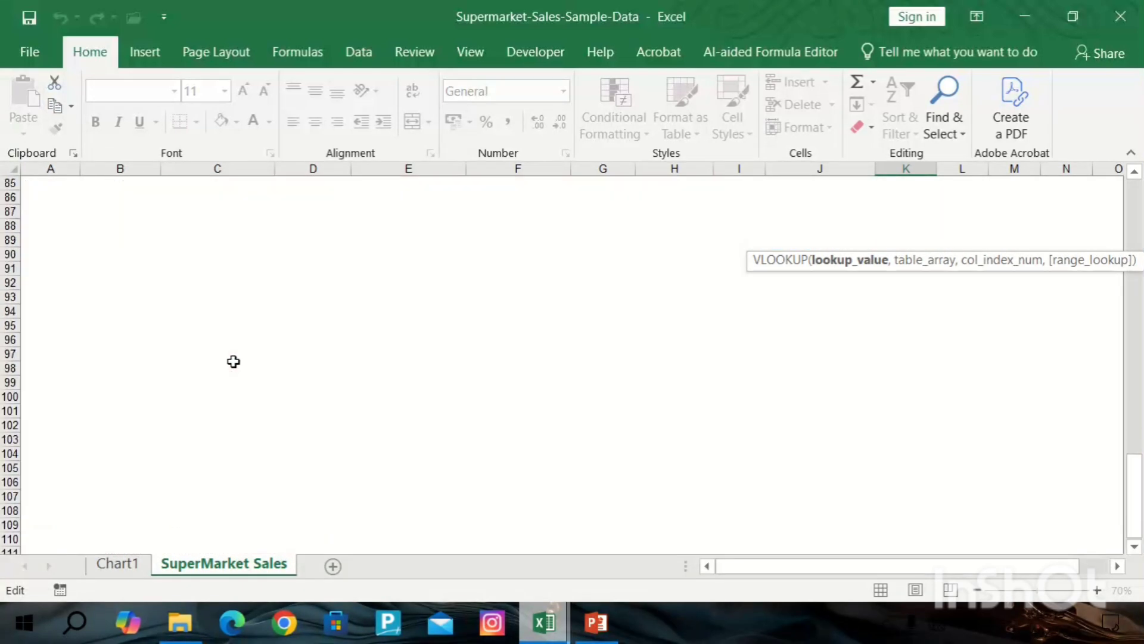
scroll(233, 362, up, 7)
scroll(227, 309, up, 3)
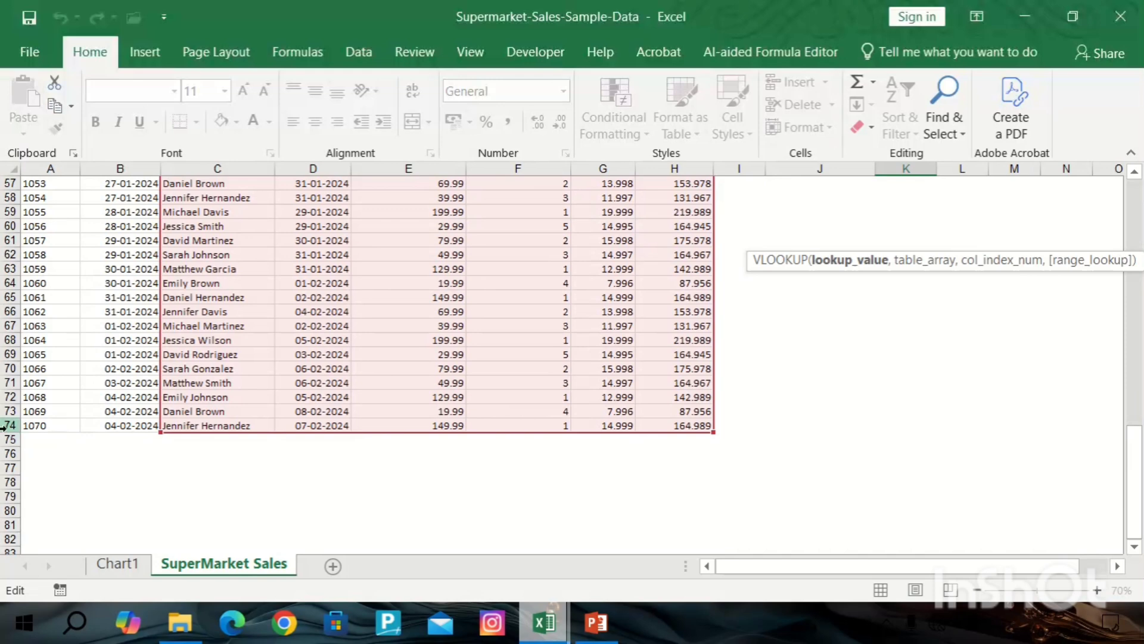
scroll(215, 357, up, 5)
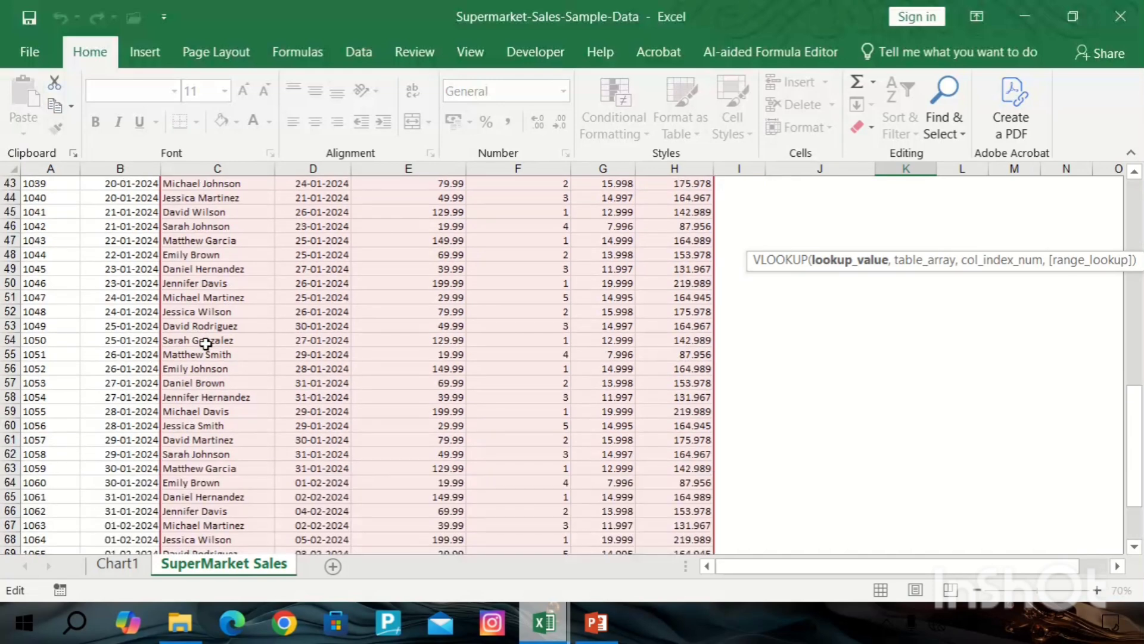
scroll(215, 328, up, 5)
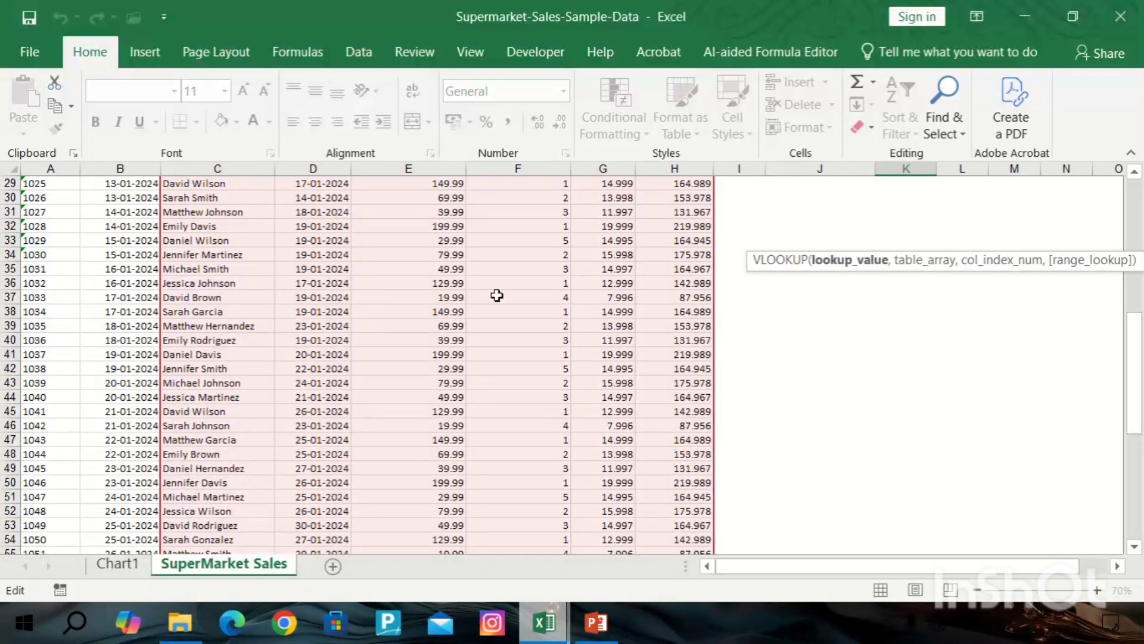
scroll(723, 344, up, 10)
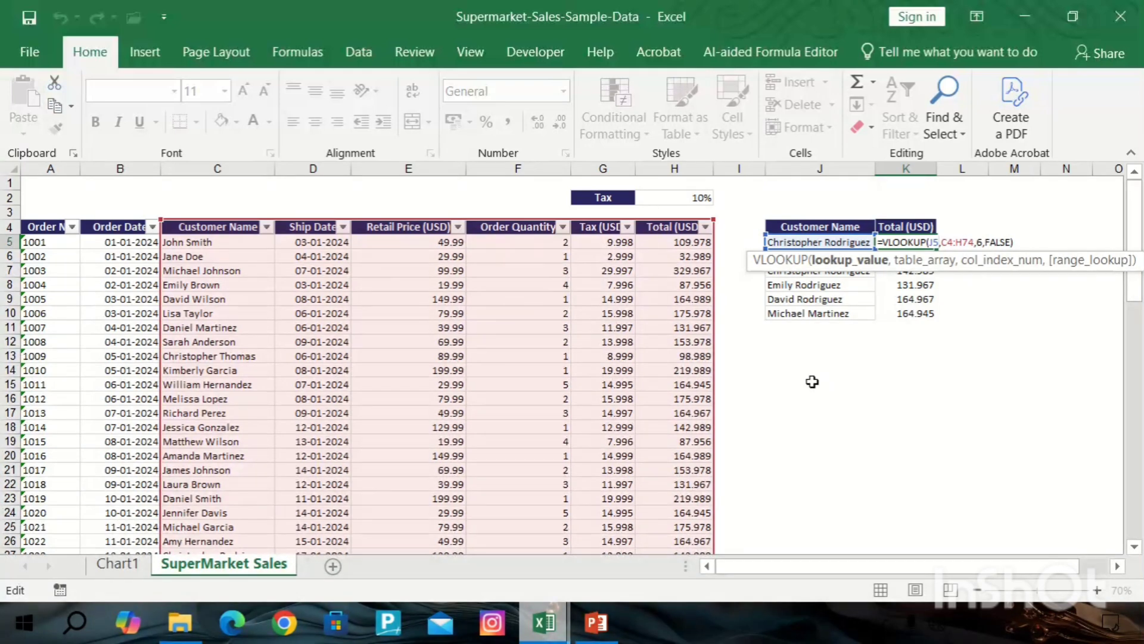
scroll(216, 286, down, 2)
scroll(894, 286, up, 2)
key(Return)
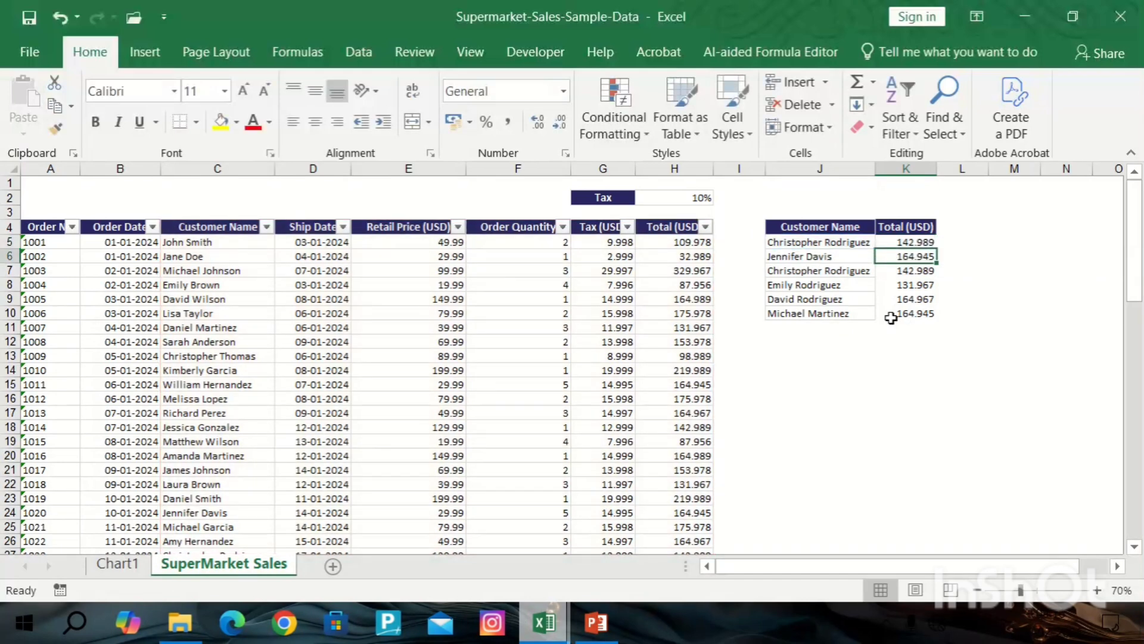